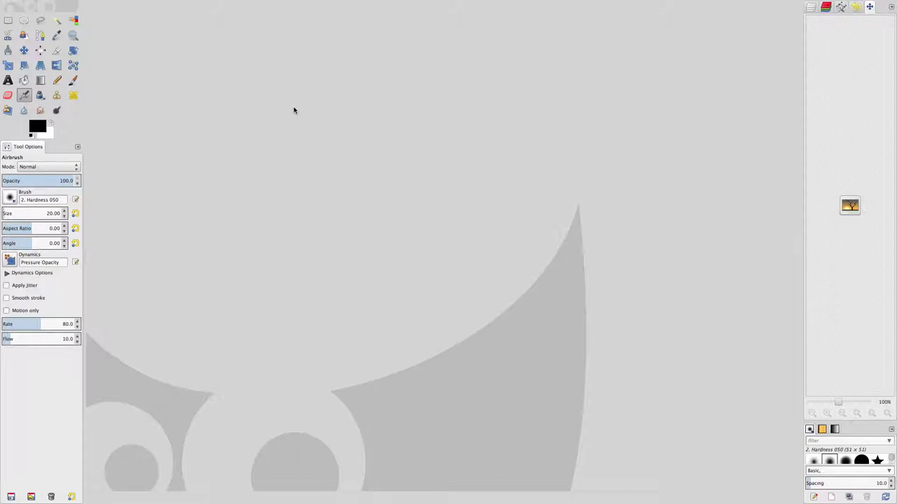
pyautogui.moveTo(266, 3)
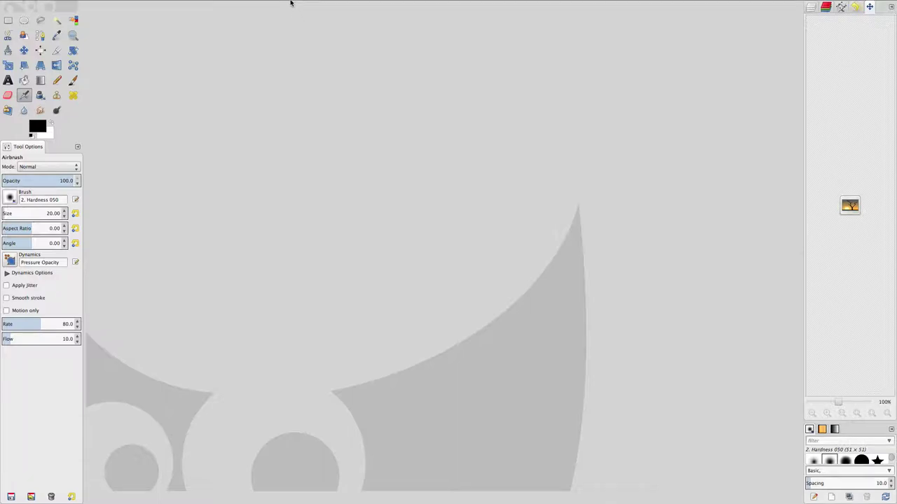
pyautogui.click(299, 6)
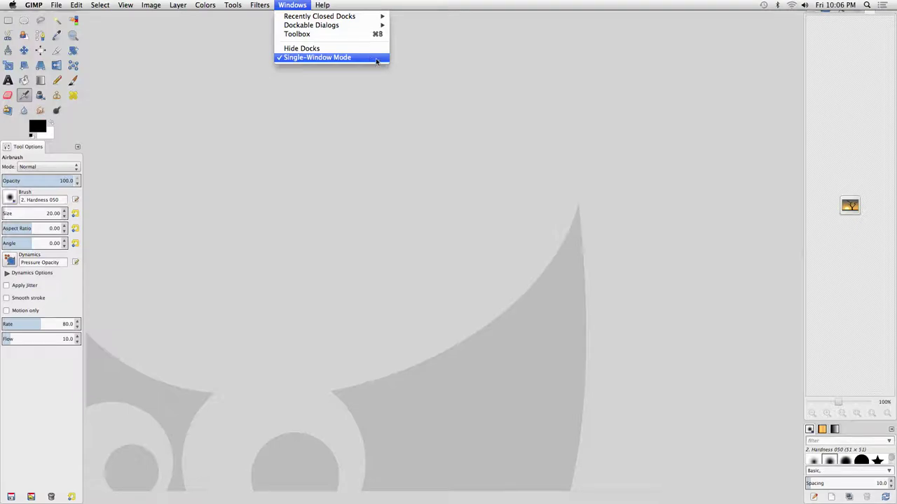
pyautogui.click(466, 143)
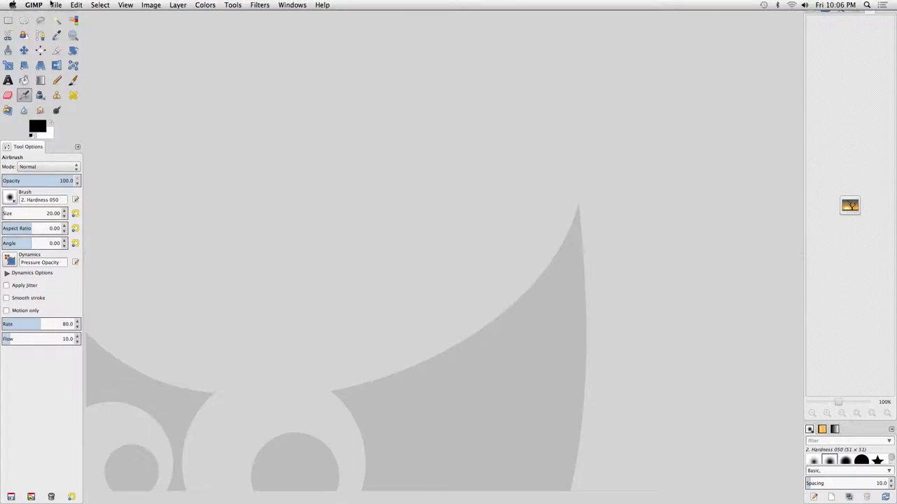
# - Open the image Cells.png from the Session3Files folder in Documents
pyautogui.click(55, 5)
pyautogui.click(68, 34)
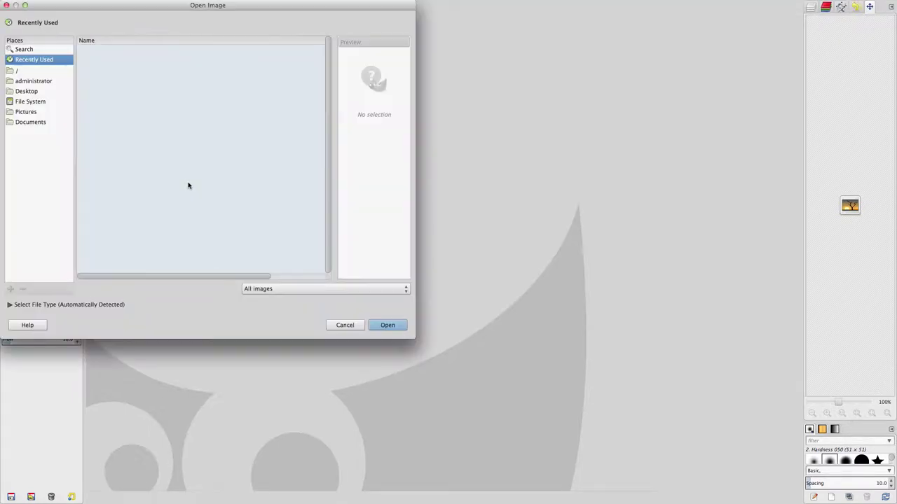
pyautogui.click(42, 123)
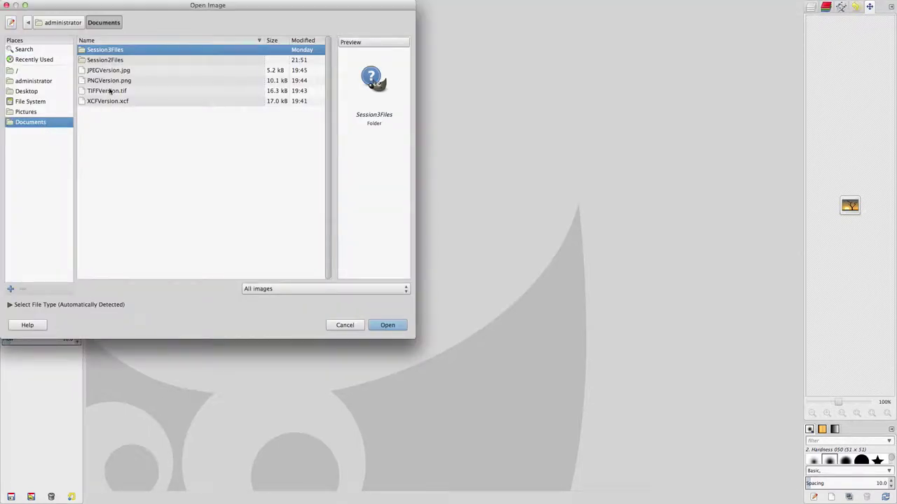
pyautogui.doubleClick(105, 52)
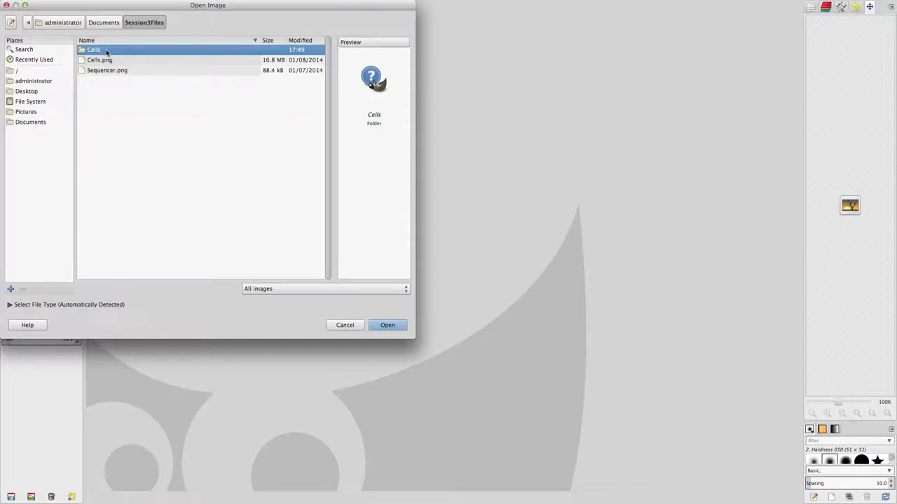
pyautogui.click(98, 62)
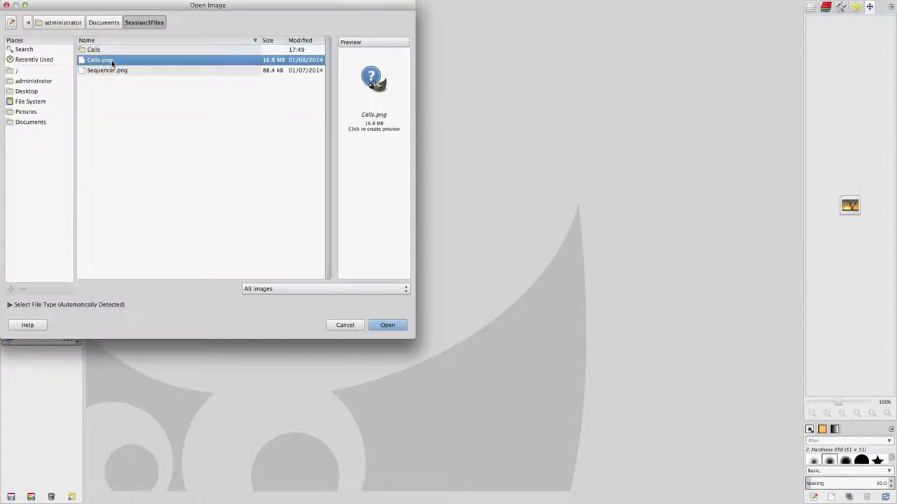
pyautogui.click(382, 323)
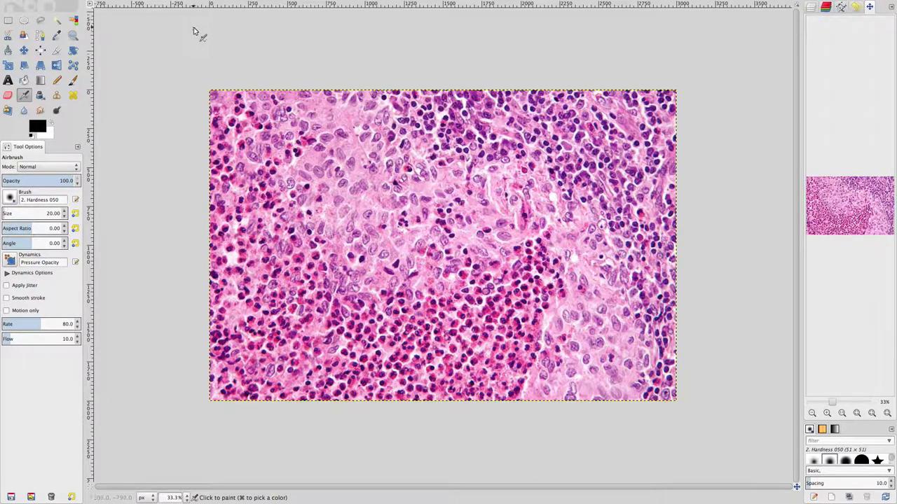
# - Convert the cell image to Grayscale mode and back to RGB mode
pyautogui.click(155, 5)
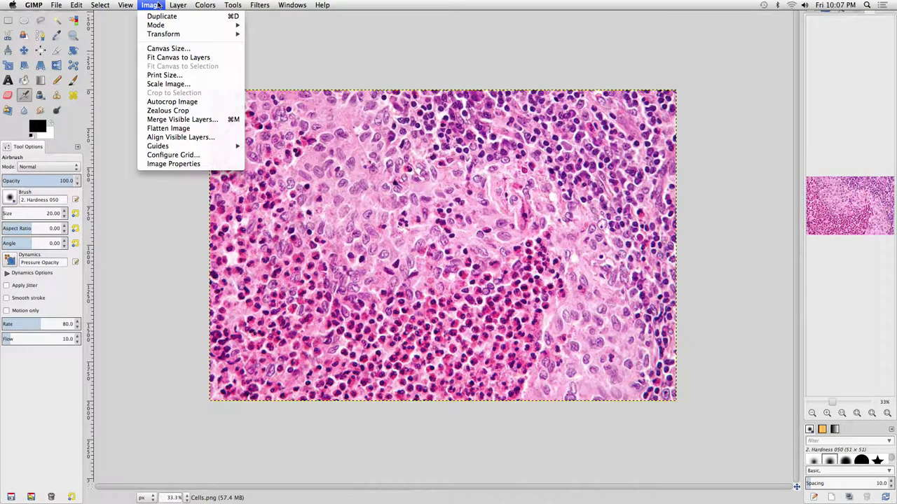
pyautogui.moveTo(166, 25)
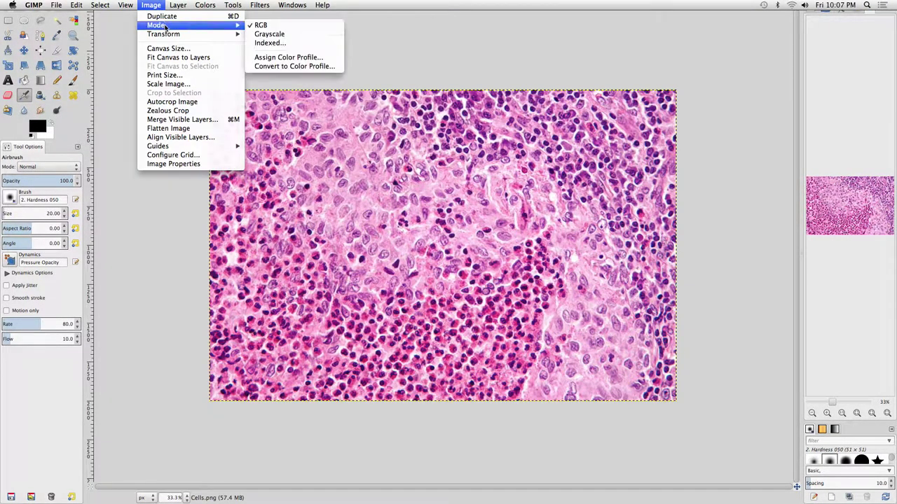
pyautogui.click(292, 35)
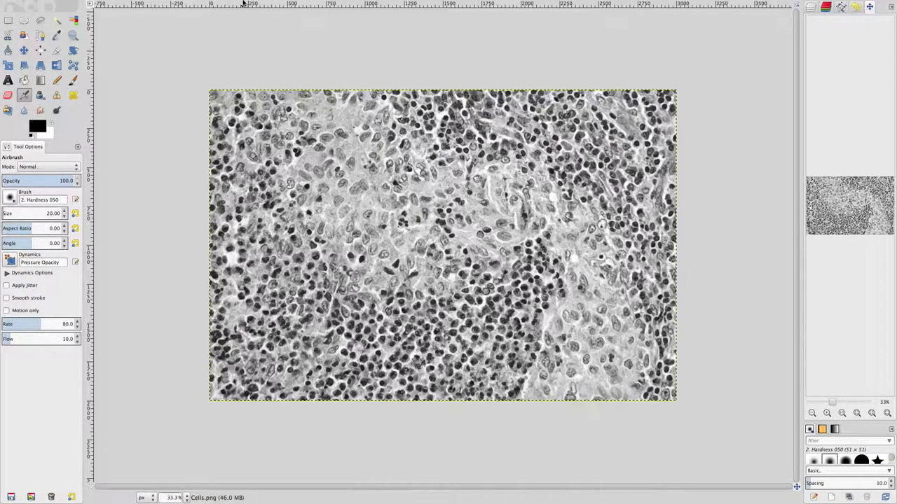
pyautogui.moveTo(234, 2)
pyautogui.click(160, 4)
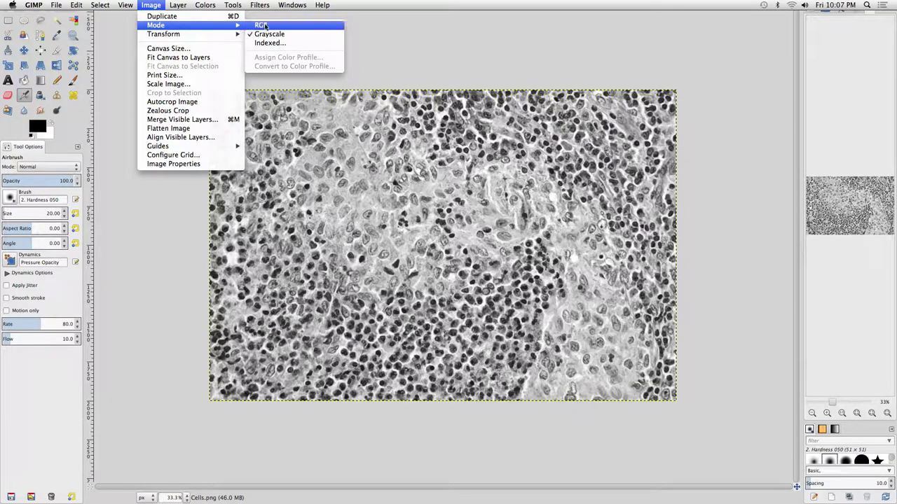
pyautogui.click(262, 27)
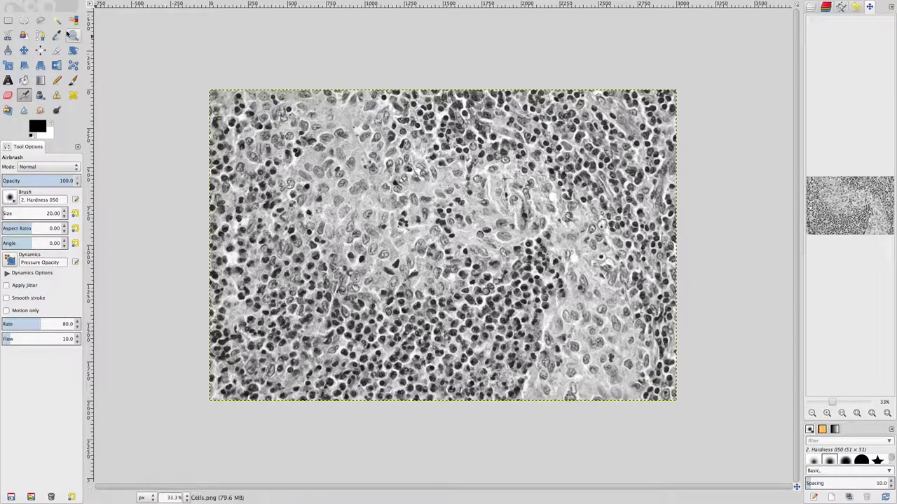
# - Sample foreground colours from several spots of the gray cell image with the Color Picker and inspect the last colour's values without changing them
pyautogui.click(57, 35)
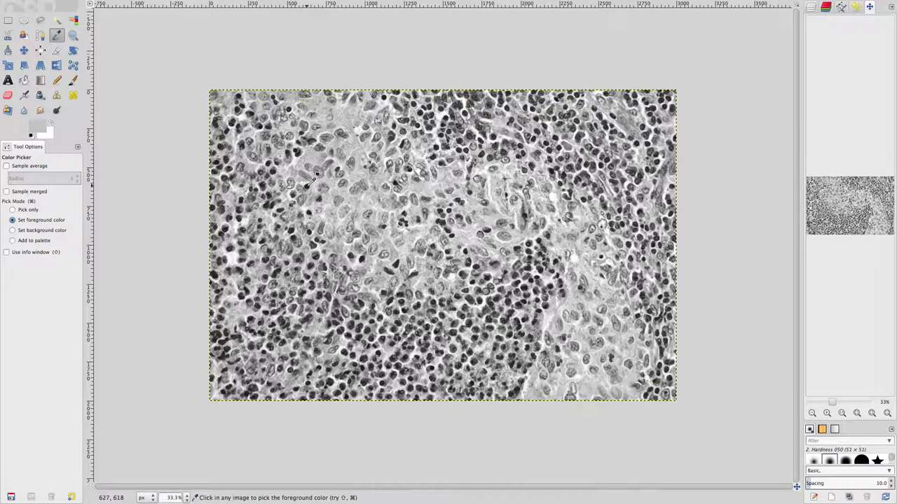
pyautogui.click(322, 230)
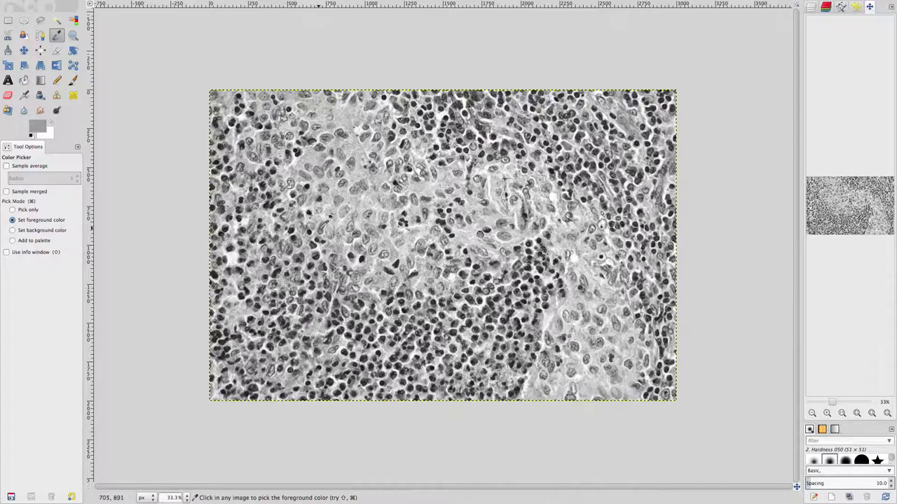
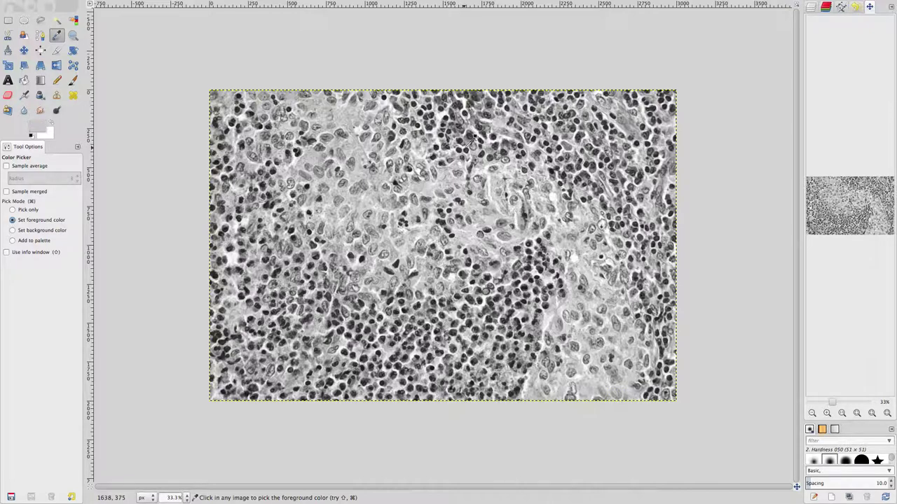
pyautogui.click(425, 127)
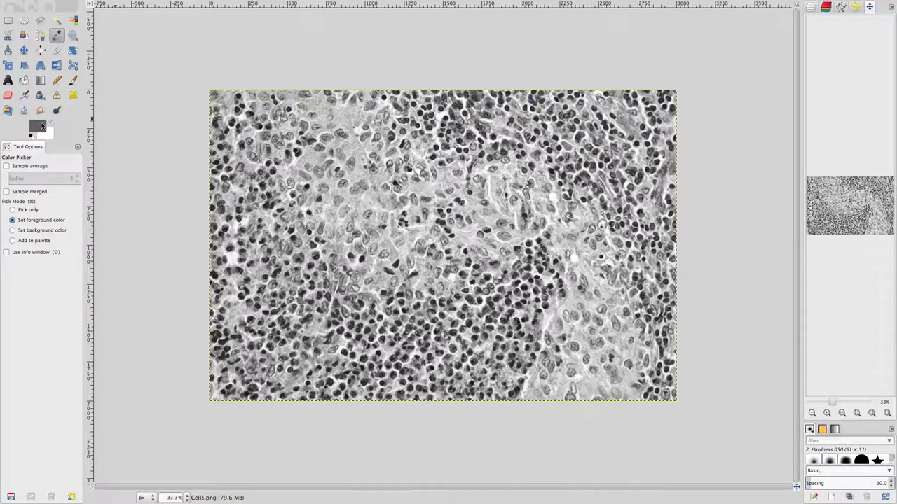
pyautogui.click(41, 126)
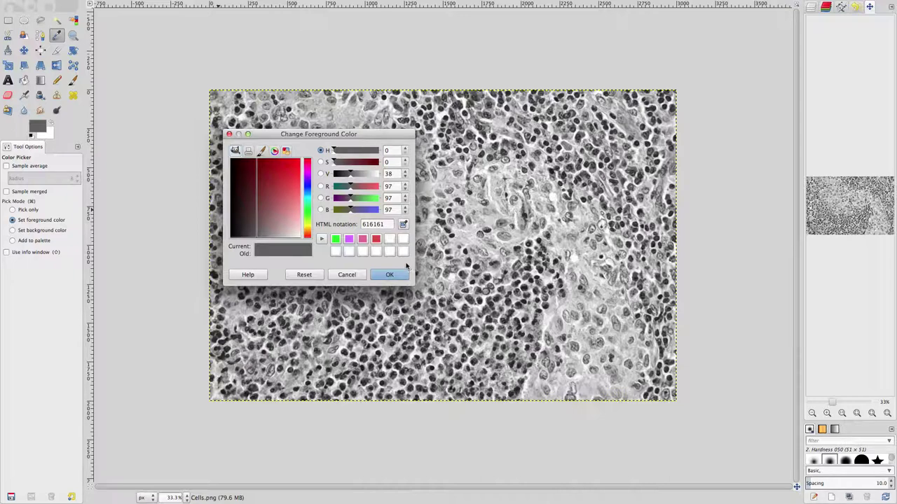
pyautogui.click(349, 275)
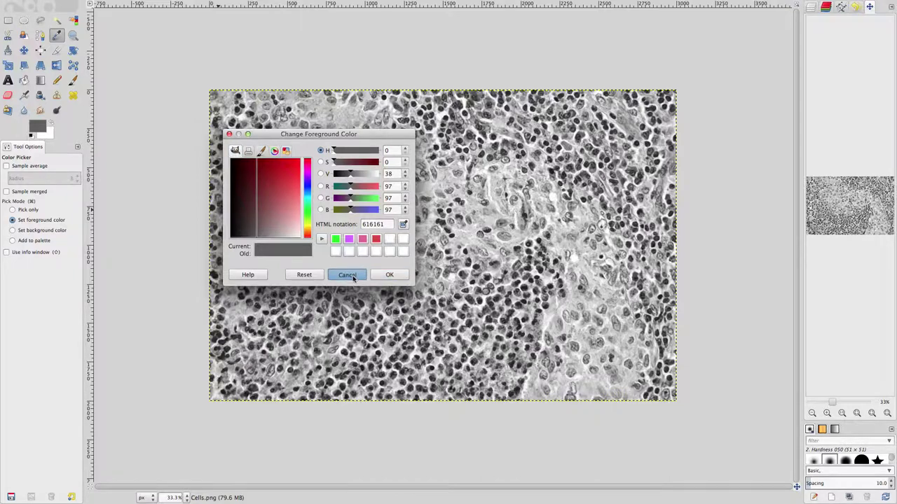
# - Close all images without saving and reopen the original Cells.png
pyautogui.click(55, 5)
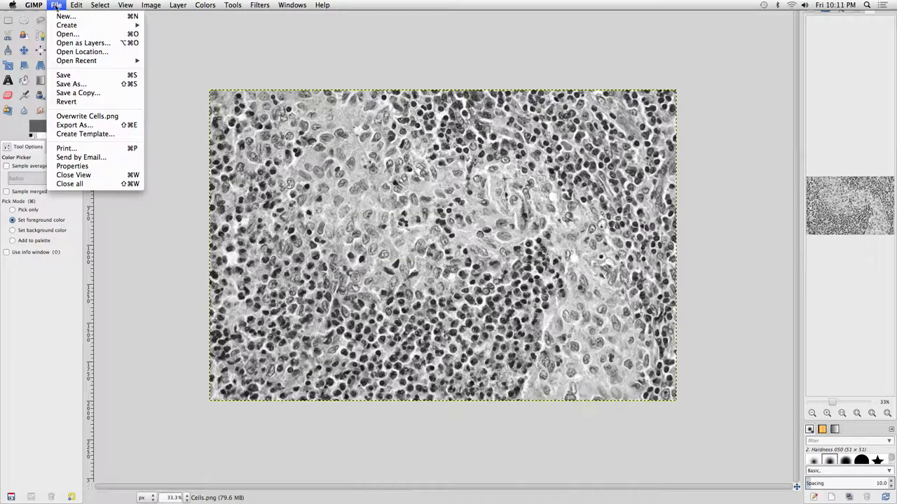
pyautogui.click(86, 183)
pyautogui.click(161, 120)
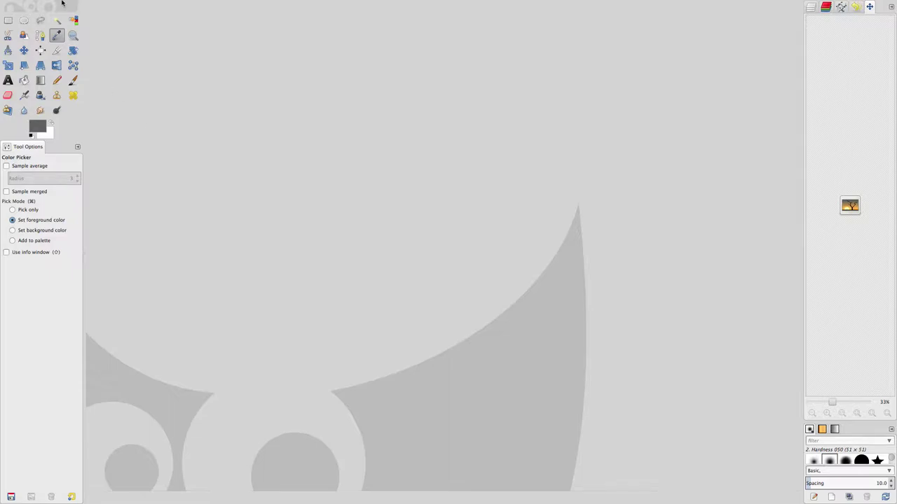
pyautogui.click(57, 5)
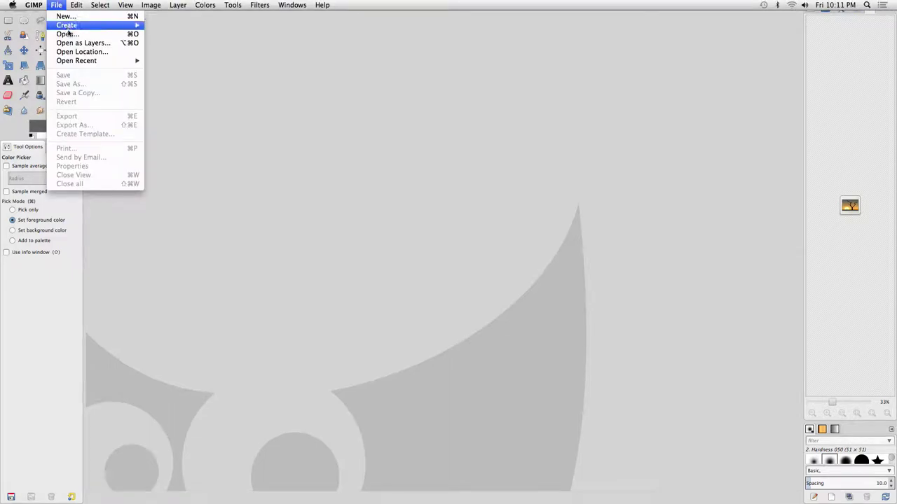
pyautogui.click(68, 34)
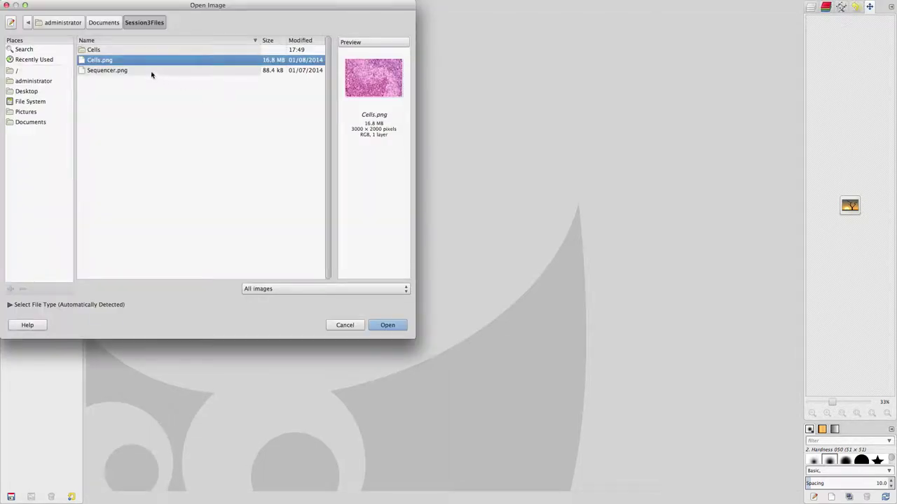
pyautogui.click(387, 326)
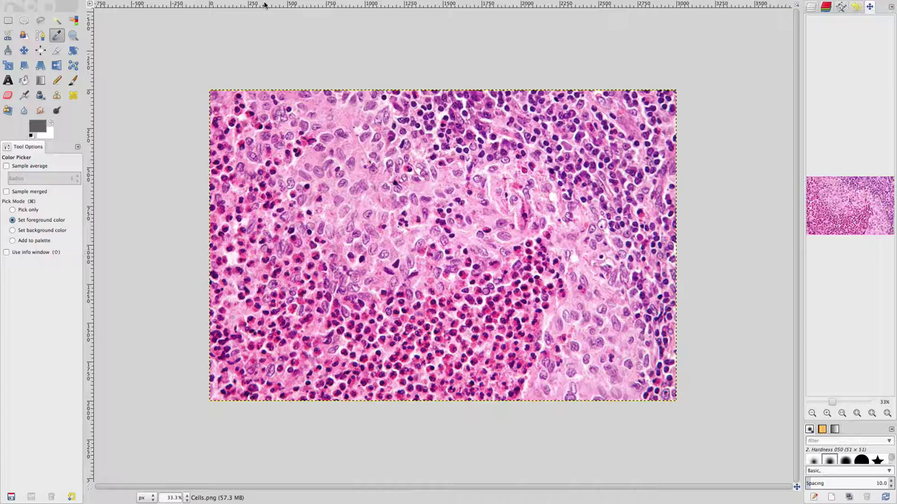
# - Try a Color Balance on the midtones with cyan-red at -44 and magenta-green at 37
pyautogui.moveTo(256, 4)
pyautogui.click(213, 4)
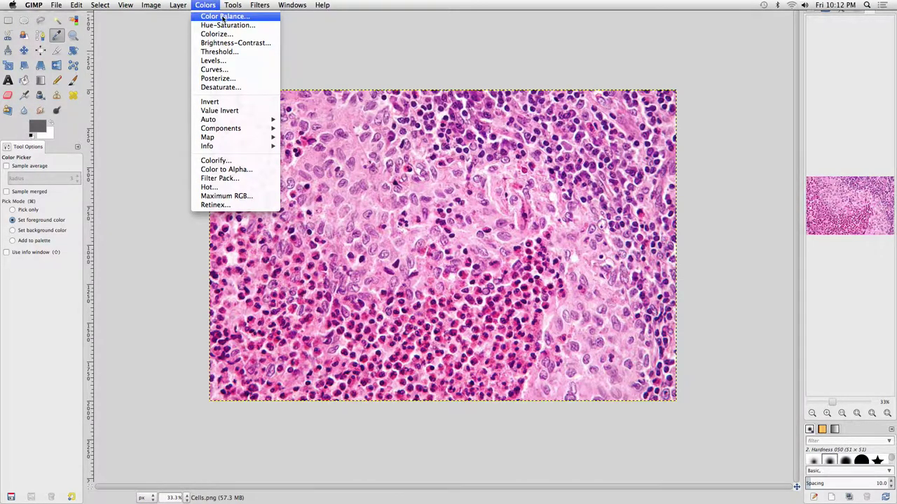
pyautogui.press('Escape')
pyautogui.moveTo(290, 64); pyautogui.dragTo(175, 43)
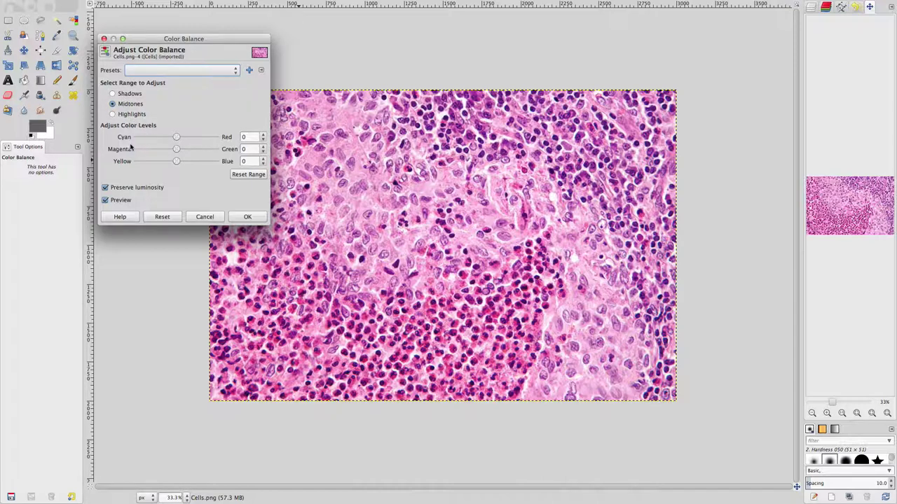
pyautogui.moveTo(175, 138); pyautogui.dragTo(161, 138)
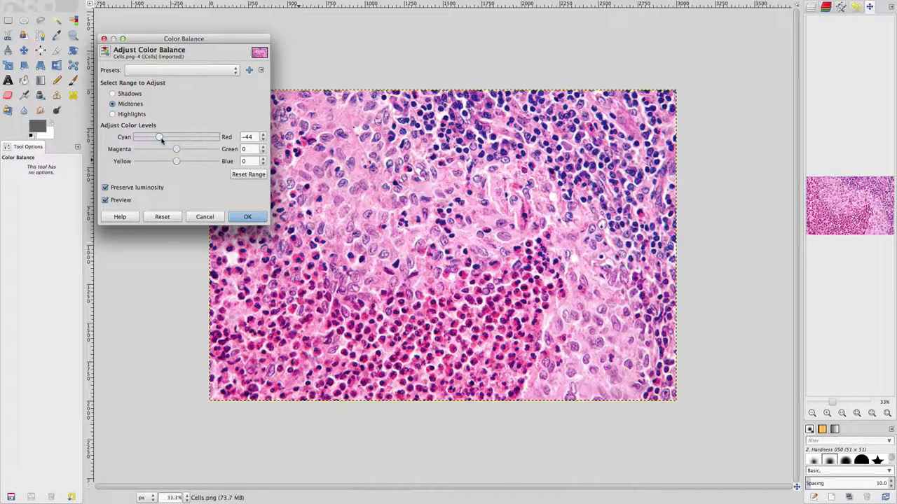
pyautogui.moveTo(176, 149); pyautogui.dragTo(191, 150)
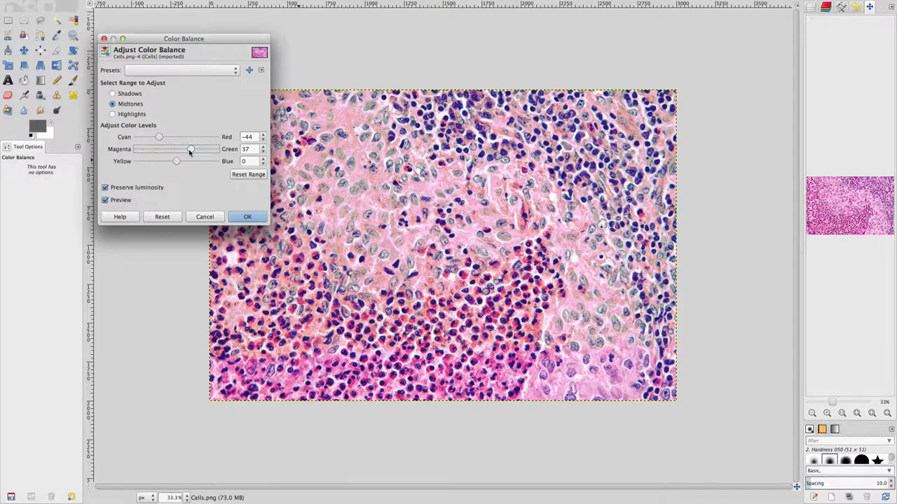
# - Try highlight color balance levels of -14 for cyan-red, -23 for magenta-green and 27 for yellow-blue
pyautogui.click(114, 114)
pyautogui.moveTo(176, 138); pyautogui.dragTo(183, 161)
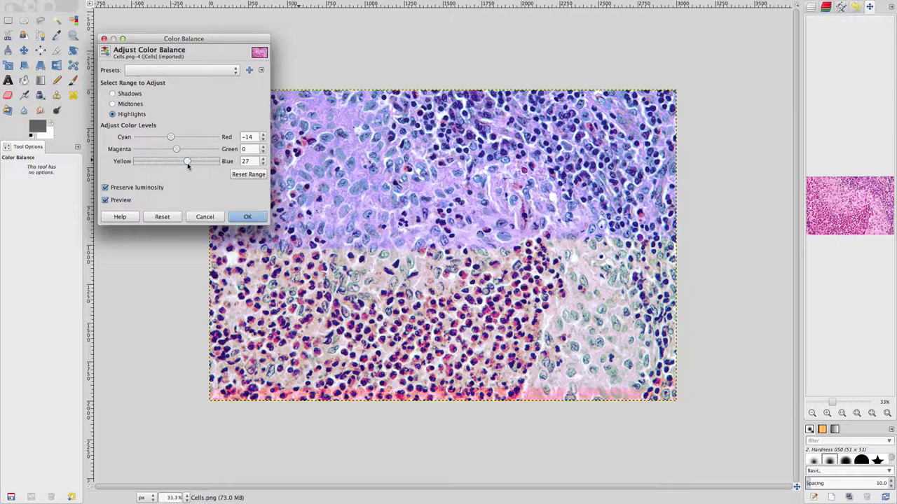
pyautogui.moveTo(176, 152); pyautogui.dragTo(166, 151)
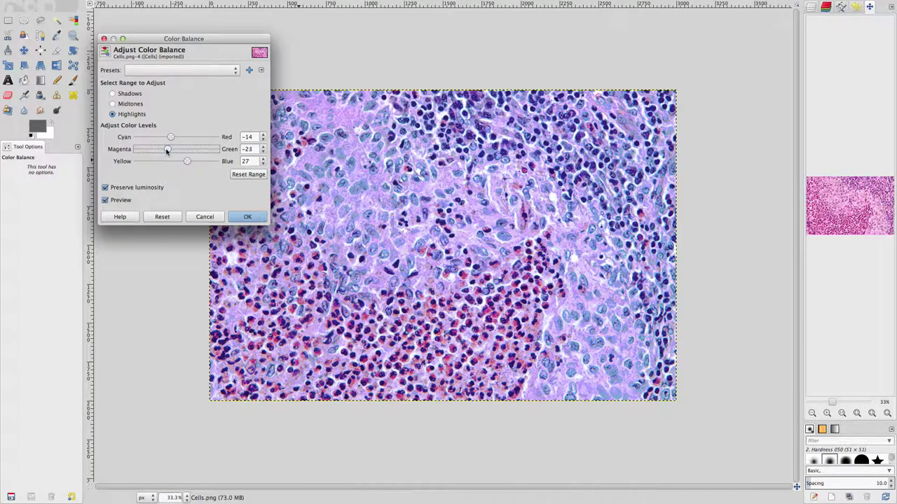
# - Try shifting the shadows toward magenta, and reset all color balance levels
pyautogui.click(127, 95)
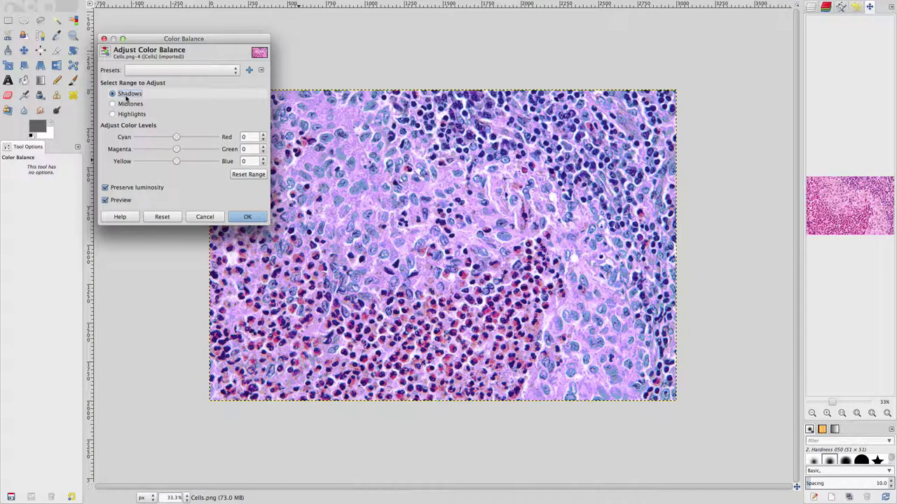
pyautogui.moveTo(176, 149)
pyautogui.mouseDown()
pyautogui.moveTo(186, 137)
pyautogui.moveTo(189, 164)
pyautogui.moveTo(159, 151)
pyautogui.mouseUp()
pyautogui.click(169, 216)
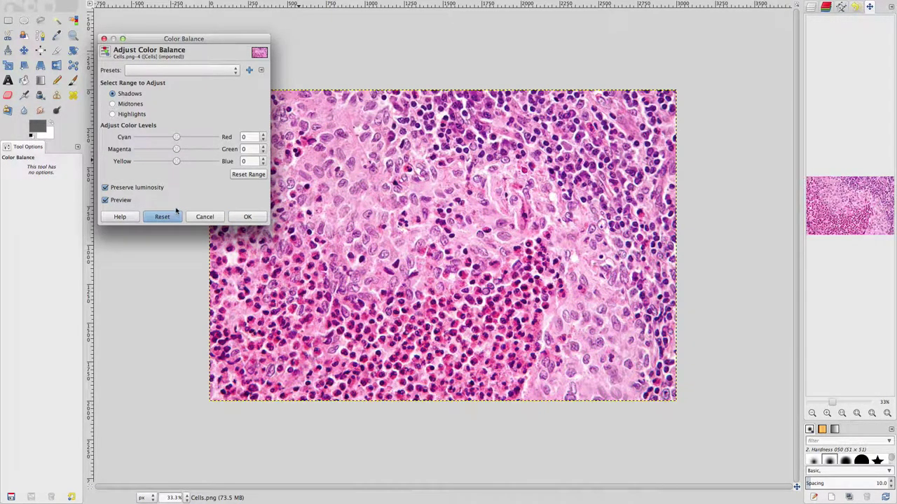
# - Try shadow levels of 25 for cyan-red, -18 for magenta-green and 21 for yellow-blue, and cancel the color balance
pyautogui.moveTo(177, 149)
pyautogui.mouseDown()
pyautogui.moveTo(169, 149)
pyautogui.moveTo(188, 140)
pyautogui.moveTo(185, 164)
pyautogui.mouseUp()
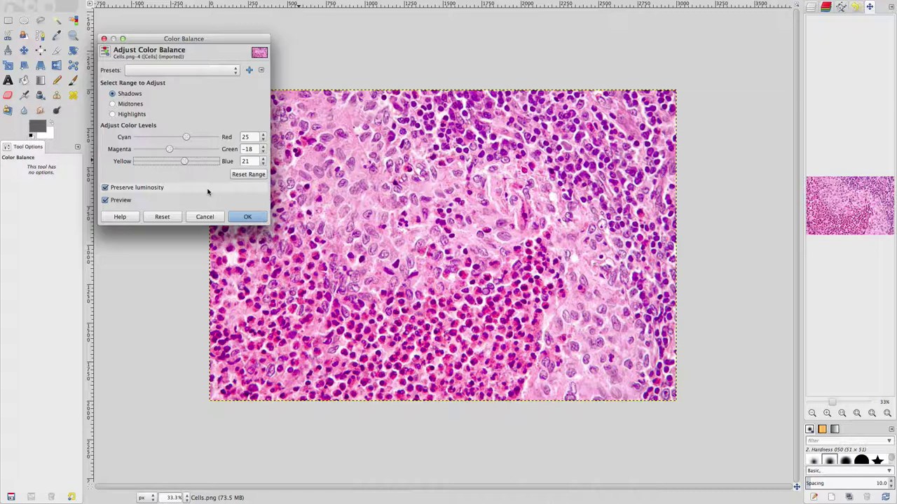
pyautogui.click(207, 220)
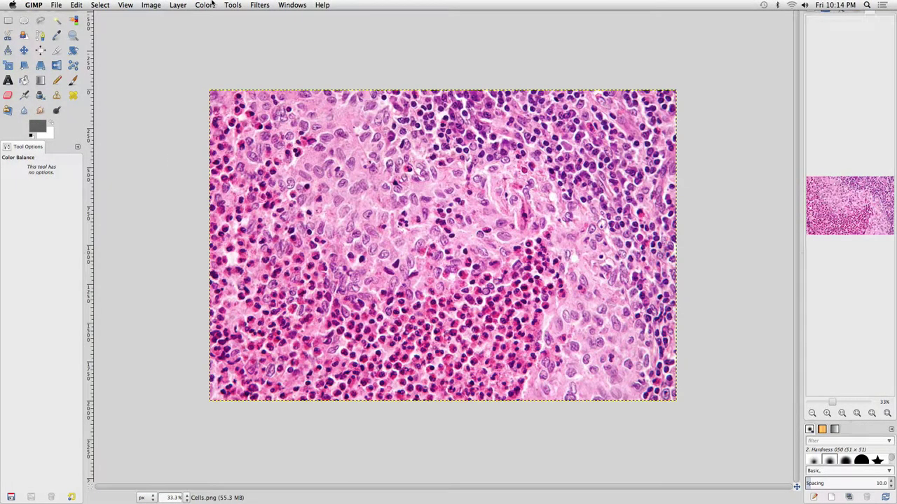
# - Apply the automatic Normalize color correction to the cell image
pyautogui.click(206, 5)
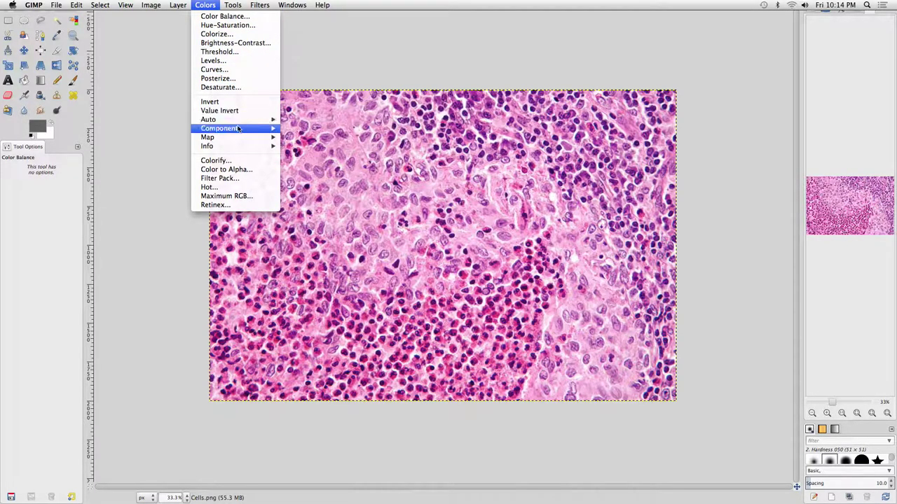
pyautogui.moveTo(242, 121)
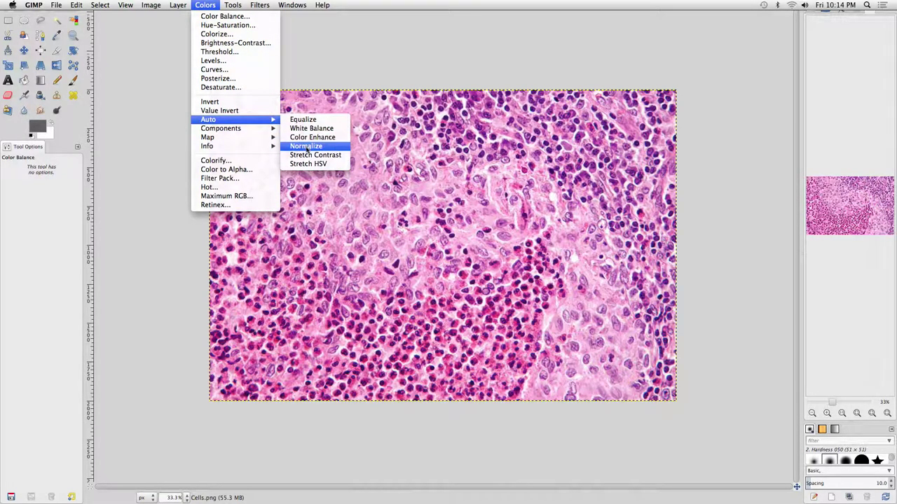
pyautogui.click(325, 148)
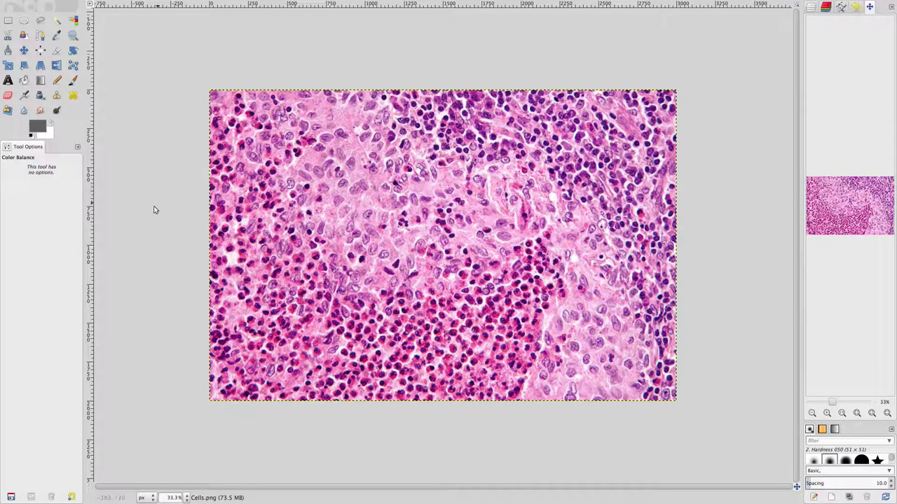
# - Try selecting the pale areas between the cells with Select by Color, and clear the selection
pyautogui.click(73, 20)
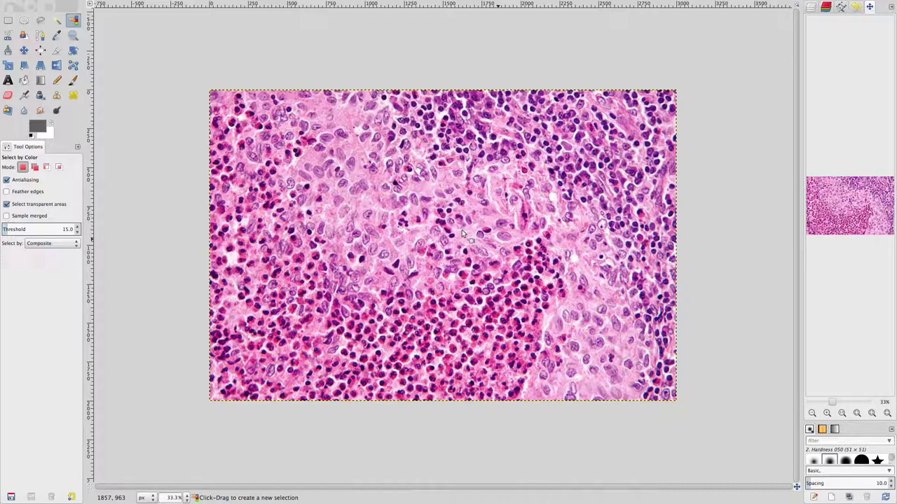
pyautogui.click(413, 186)
pyautogui.moveTo(420, 186); pyautogui.dragTo(391, 200)
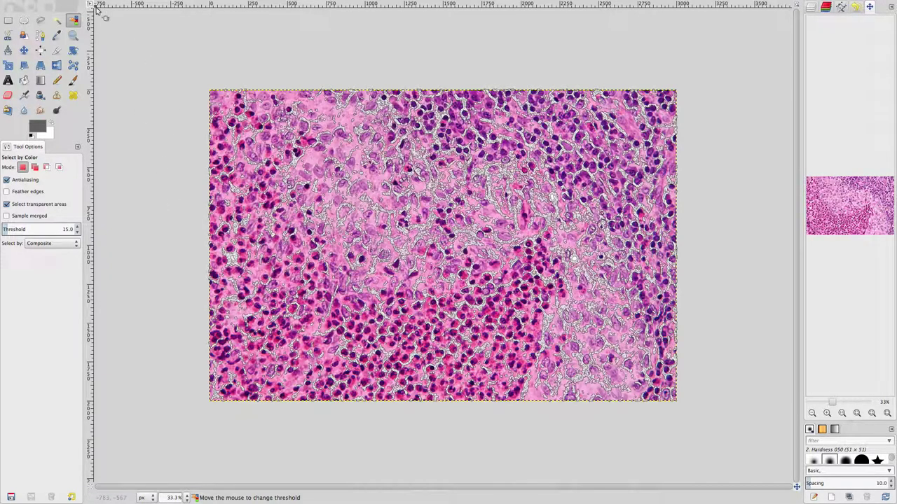
pyautogui.moveTo(100, 4); pyautogui.dragTo(77, 7)
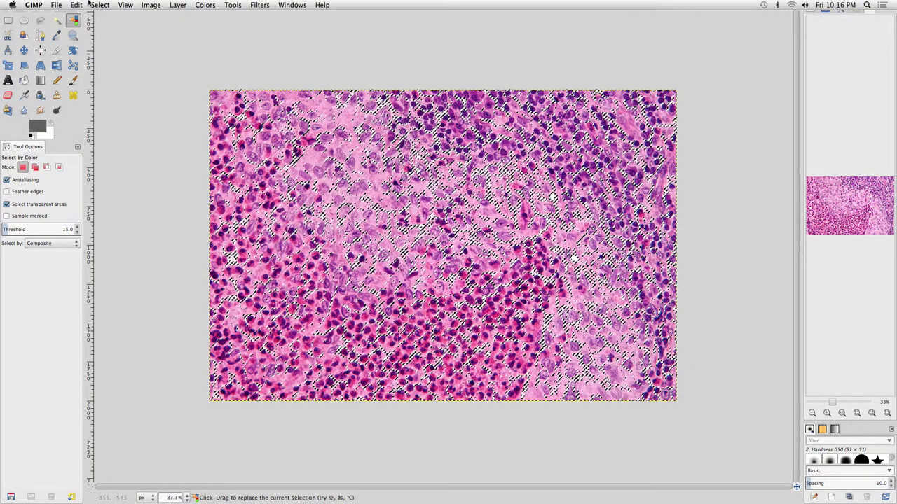
pyautogui.click(99, 5)
pyautogui.click(107, 27)
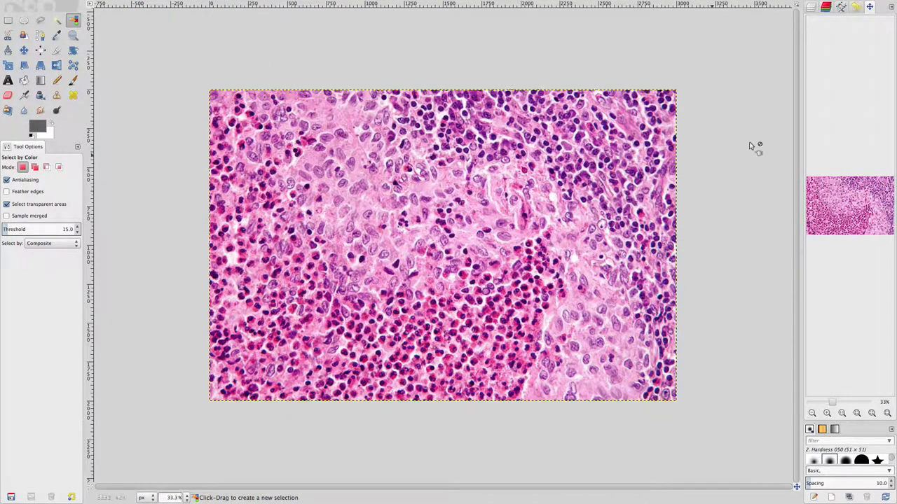
# - Show the layers list in the dock and look through the dockable dialogs that can be added
pyautogui.click(891, 8)
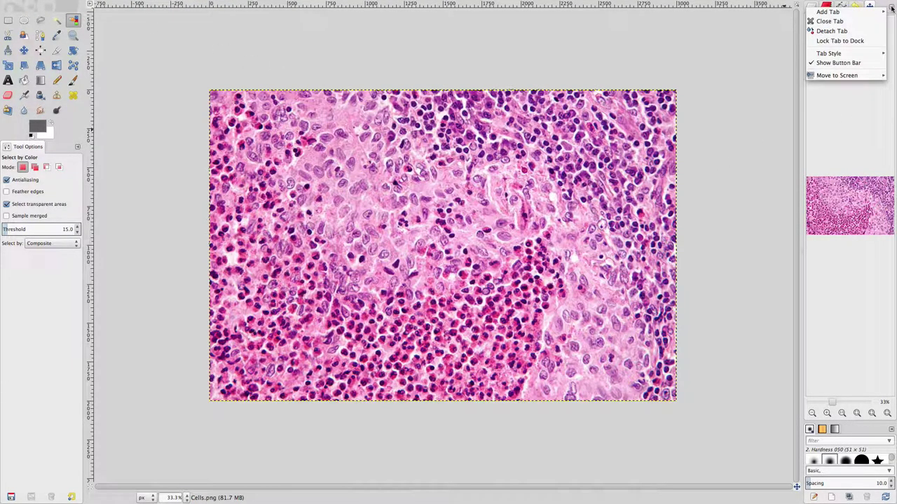
pyautogui.click(891, 8)
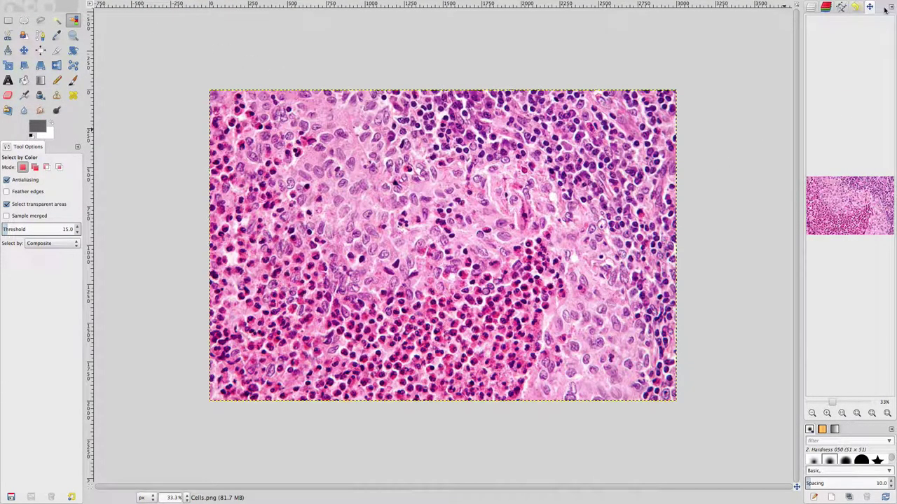
pyautogui.click(811, 8)
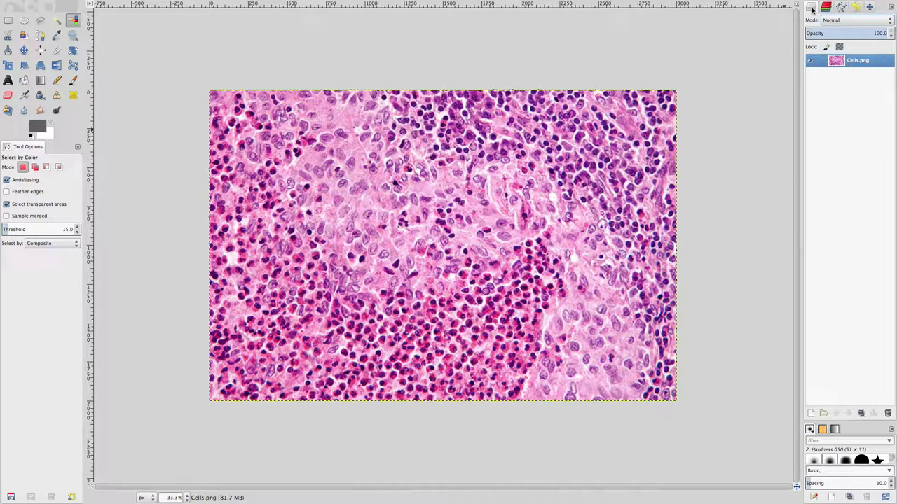
pyautogui.click(890, 8)
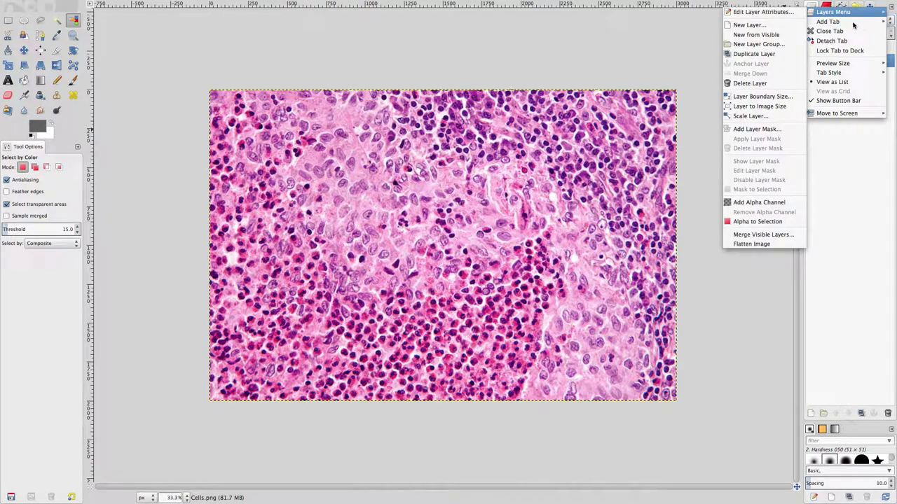
pyautogui.moveTo(838, 27)
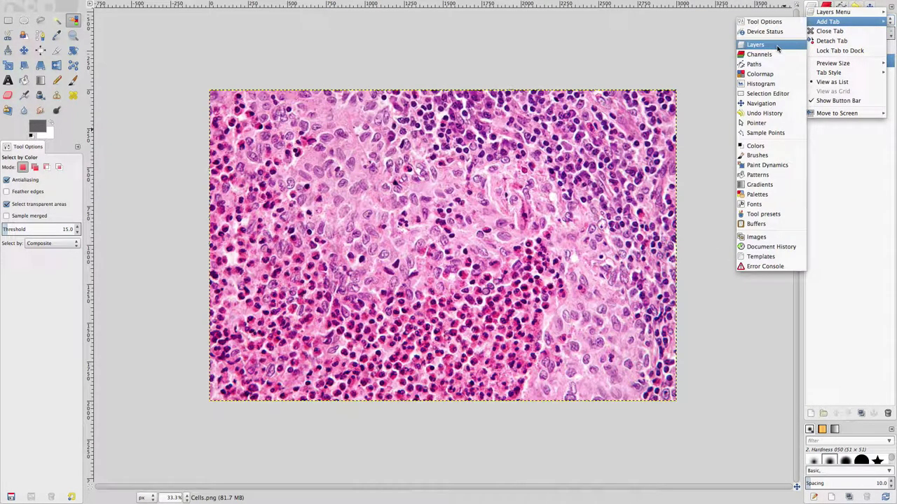
pyautogui.click(865, 226)
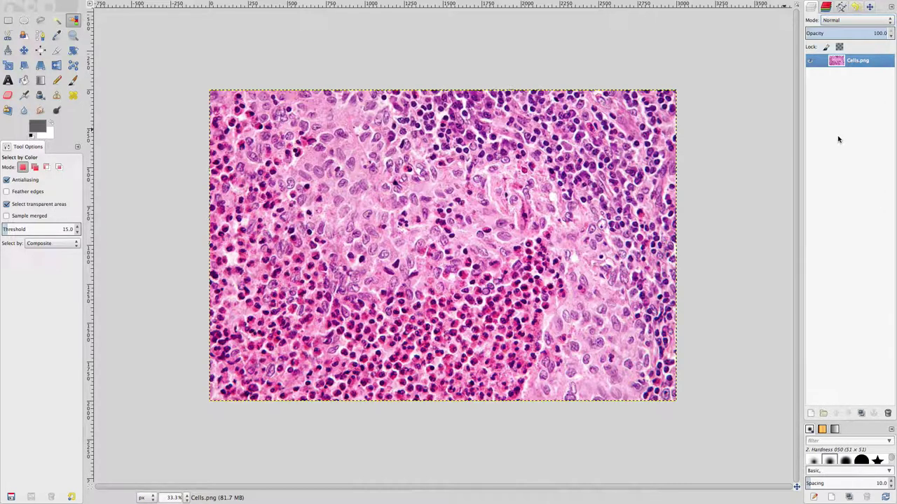
# - Create a new 3000 x 2000 px layer named Brush with transparency as its fill
pyautogui.click(811, 414)
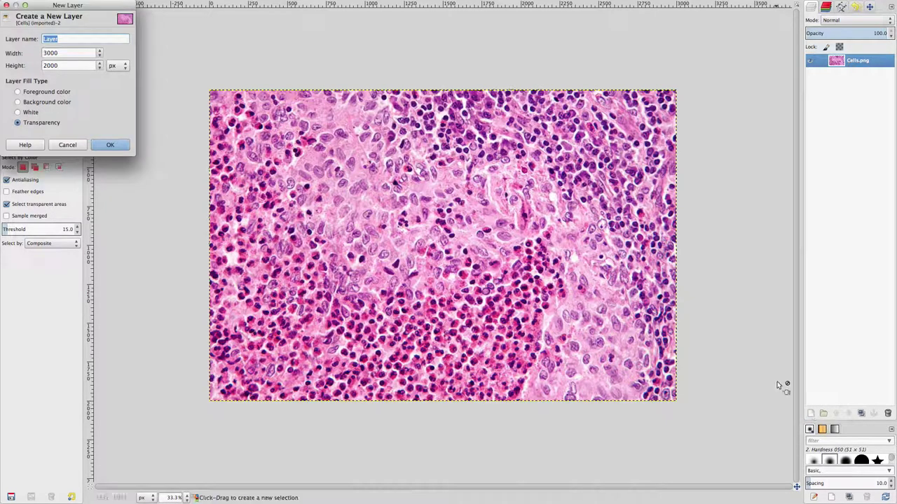
pyautogui.moveTo(64, 5); pyautogui.dragTo(210, 142)
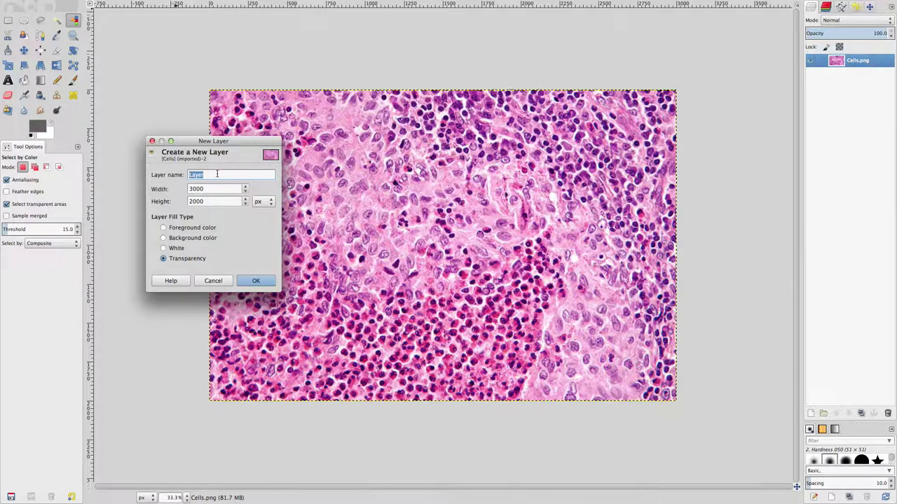
pyautogui.write('Brush')
pyautogui.click(256, 280)
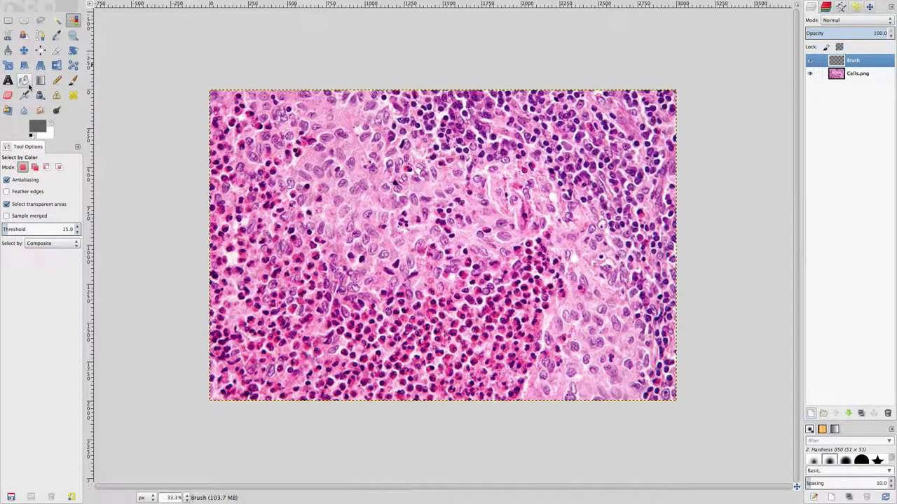
# - Choose the Paintbrush with the default black foreground color and a brush size of 112
pyautogui.click(73, 80)
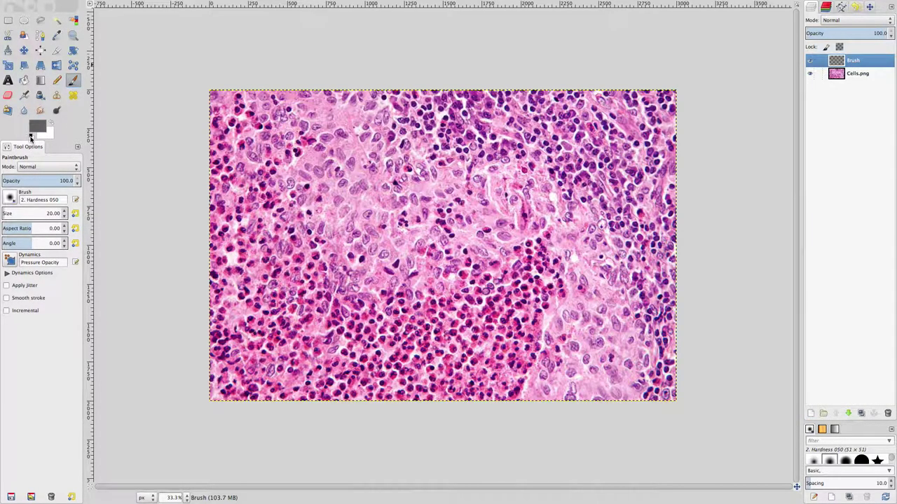
pyautogui.click(31, 137)
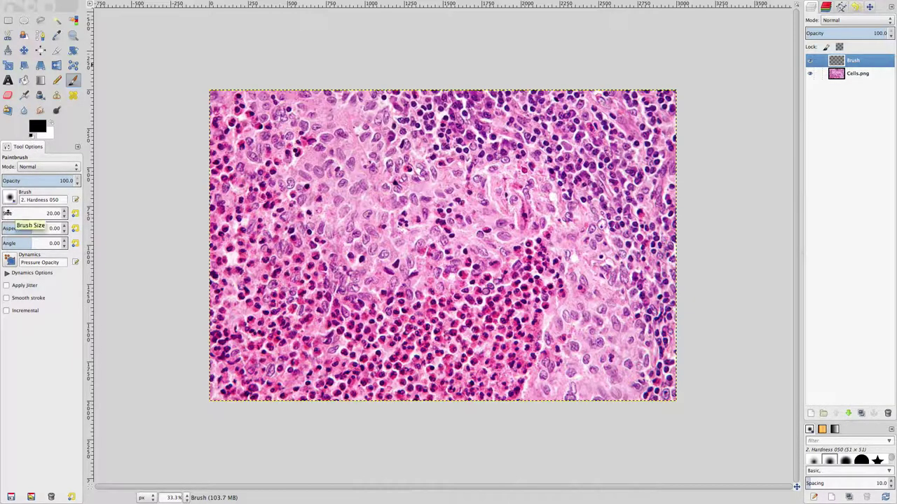
pyautogui.click(13, 213)
pyautogui.moveTo(12, 213); pyautogui.dragTo(7, 213)
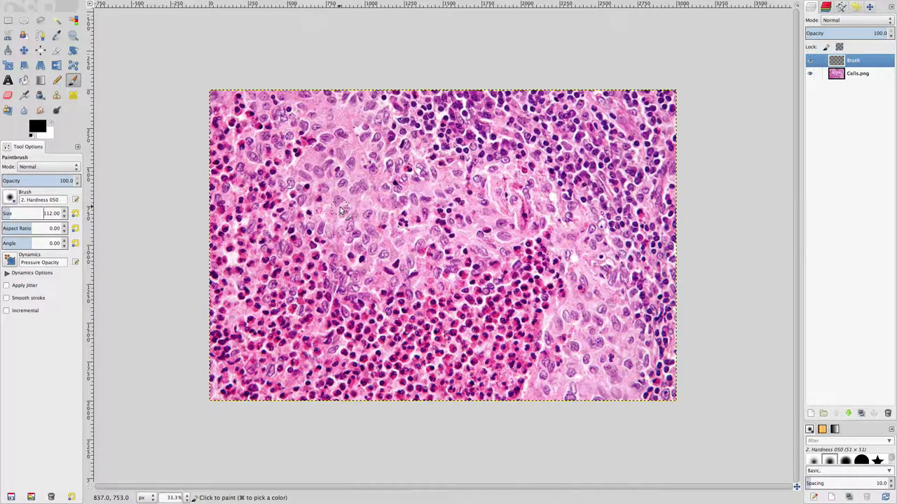
# - Paint freehand black zigzag scribbles across the middle of the image on the Brush layer
pyautogui.moveTo(339, 208)
pyautogui.mouseDown()
pyautogui.moveTo(373, 224)
pyautogui.moveTo(430, 197)
pyautogui.moveTo(426, 179)
pyautogui.moveTo(394, 173)
pyautogui.moveTo(379, 154)
pyautogui.moveTo(450, 140)
pyautogui.moveTo(509, 157)
pyautogui.moveTo(520, 145)
pyautogui.moveTo(493, 126)
pyautogui.moveTo(422, 116)
pyautogui.mouseUp()
pyautogui.moveTo(557, 194)
pyautogui.mouseDown()
pyautogui.moveTo(516, 209)
pyautogui.moveTo(506, 293)
pyautogui.mouseUp()
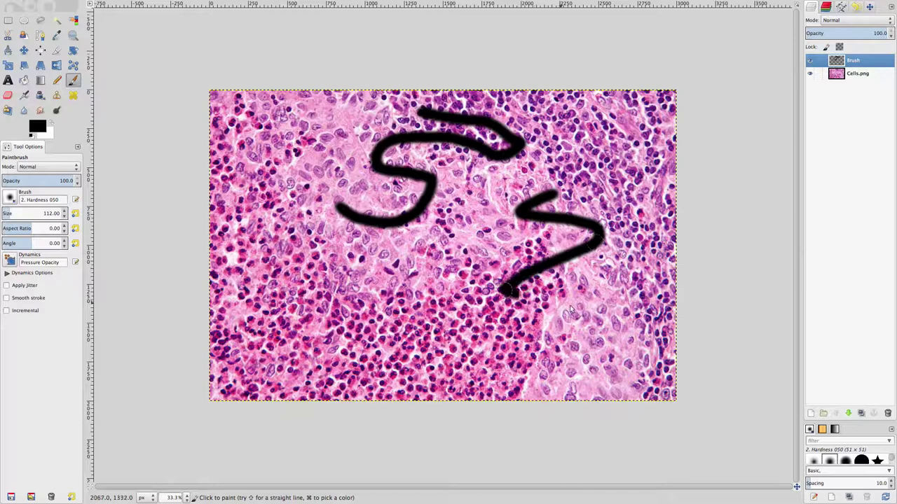
pyautogui.moveTo(562, 308); pyautogui.dragTo(535, 322)
pyautogui.moveTo(337, 275)
pyautogui.mouseDown()
pyautogui.moveTo(299, 210)
pyautogui.moveTo(333, 160)
pyautogui.moveTo(313, 242)
pyautogui.moveTo(407, 315)
pyautogui.moveTo(476, 329)
pyautogui.moveTo(458, 205)
pyautogui.moveTo(407, 156)
pyautogui.moveTo(478, 268)
pyautogui.moveTo(349, 332)
pyautogui.moveTo(371, 327)
pyautogui.mouseUp()
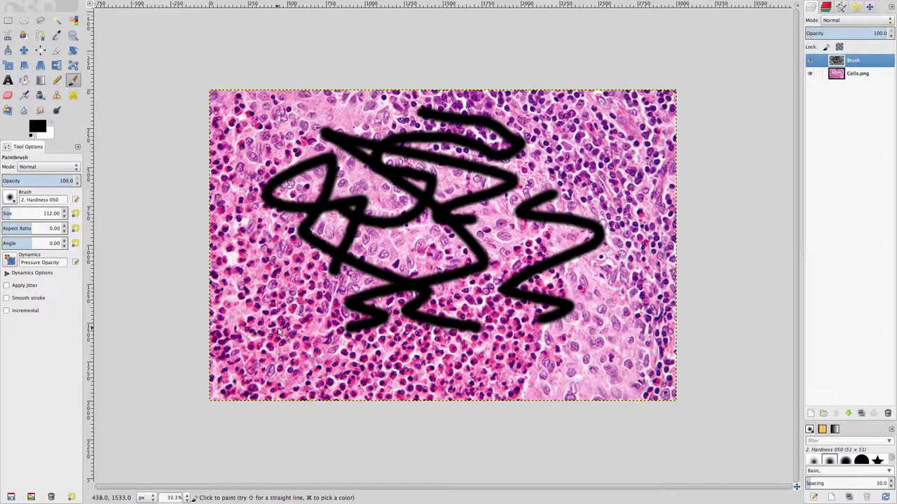
# - Paint a small smiley face and the word "hi" near the image's lower-left corner
pyautogui.click(241, 315)
pyautogui.click(271, 317)
pyautogui.moveTo(238, 334)
pyautogui.mouseDown()
pyautogui.moveTo(258, 354)
pyautogui.moveTo(281, 345)
pyautogui.moveTo(322, 374)
pyautogui.moveTo(359, 383)
pyautogui.mouseUp()
pyautogui.click(350, 354)
pyautogui.click(355, 367)
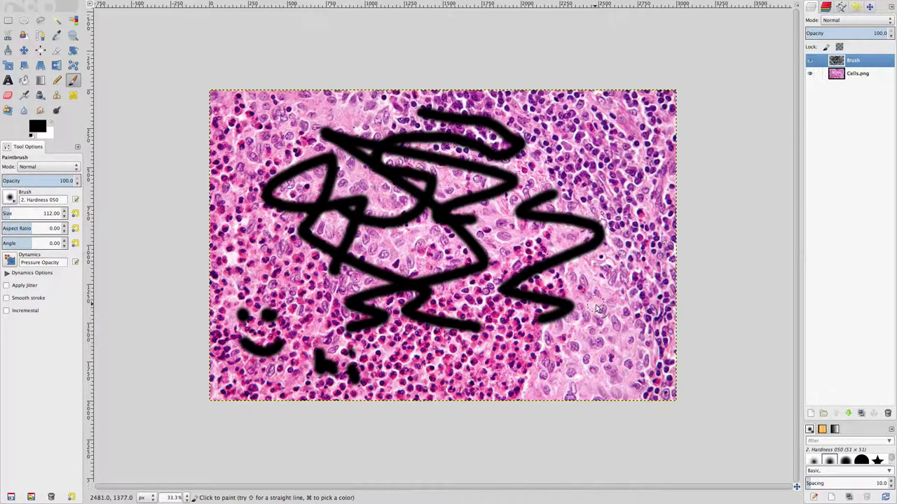
# - Hide the Brush layer to view the image beneath it, and show the layer again
pyautogui.click(811, 63)
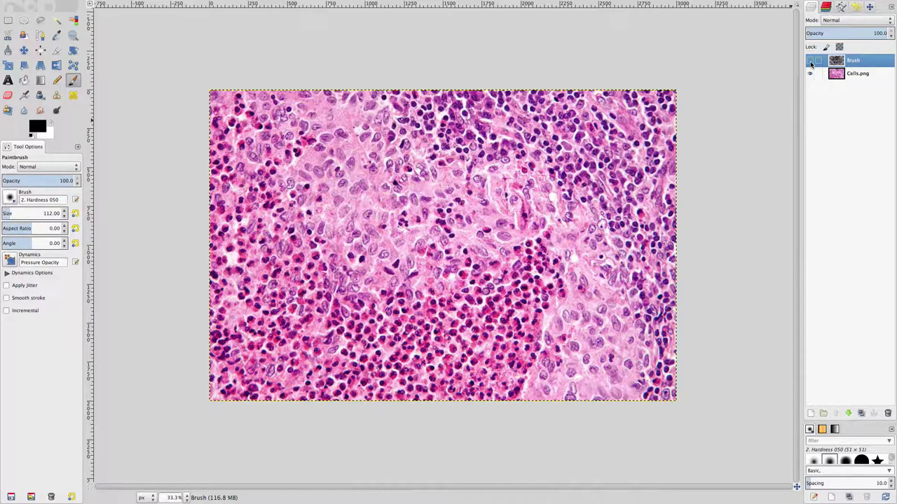
pyautogui.moveTo(420, 111)
pyautogui.mouseDown()
pyautogui.moveTo(434, 115)
pyautogui.moveTo(287, 164)
pyautogui.moveTo(553, 203)
pyautogui.moveTo(528, 265)
pyautogui.moveTo(350, 318)
pyautogui.moveTo(484, 329)
pyautogui.mouseUp()
pyautogui.moveTo(242, 335); pyautogui.dragTo(357, 381)
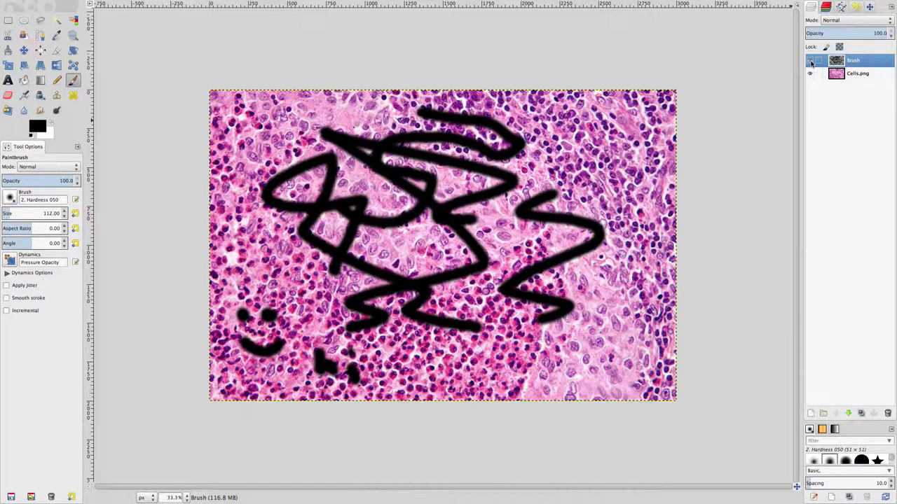
# - Create another 3000 x 2000 px transparent layer named Gradient
pyautogui.click(811, 414)
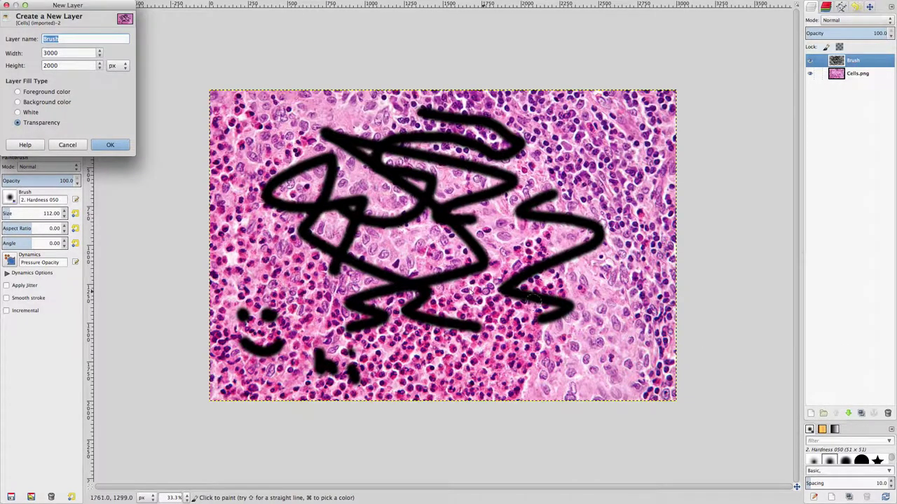
pyautogui.moveTo(67, 5); pyautogui.dragTo(210, 112)
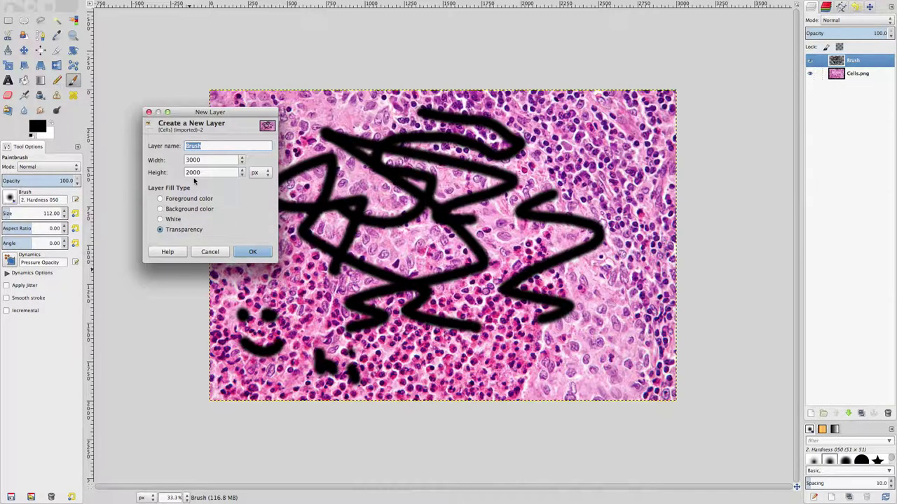
pyautogui.write('Cradient')
pyautogui.click(252, 252)
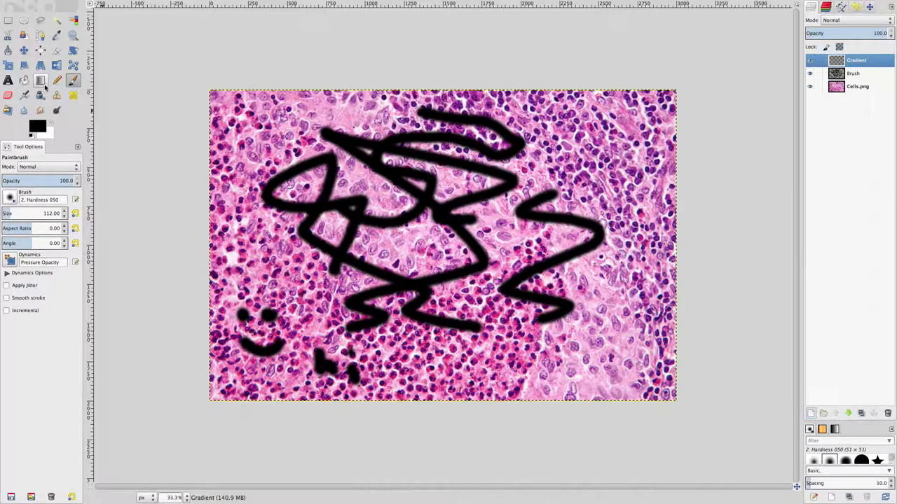
# - Fill the Gradient layer with a linear black-to-white blend running about 1695 px across and 147 px vertically
pyautogui.click(43, 82)
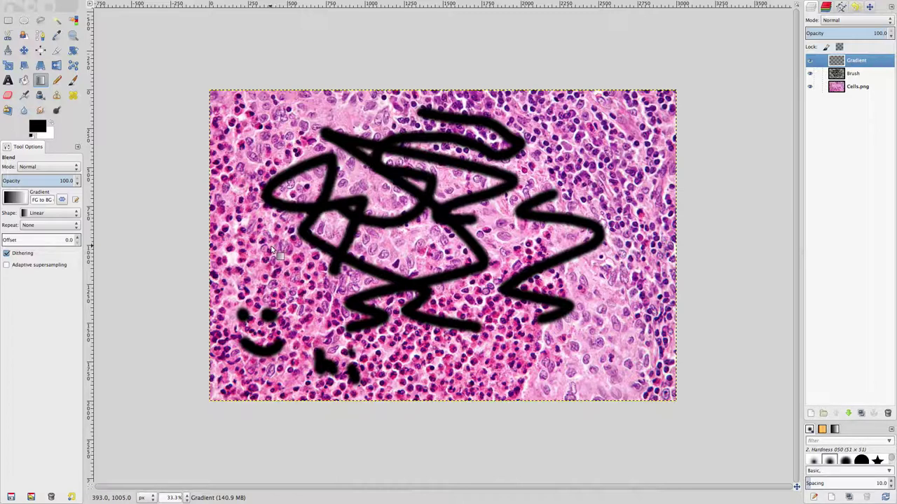
pyautogui.moveTo(273, 249); pyautogui.dragTo(606, 271)
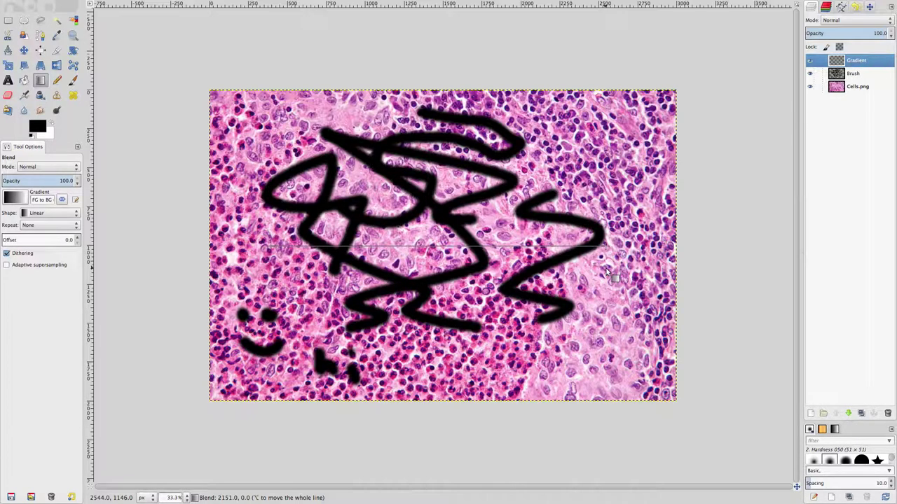
pyautogui.moveTo(607, 272); pyautogui.dragTo(535, 274)
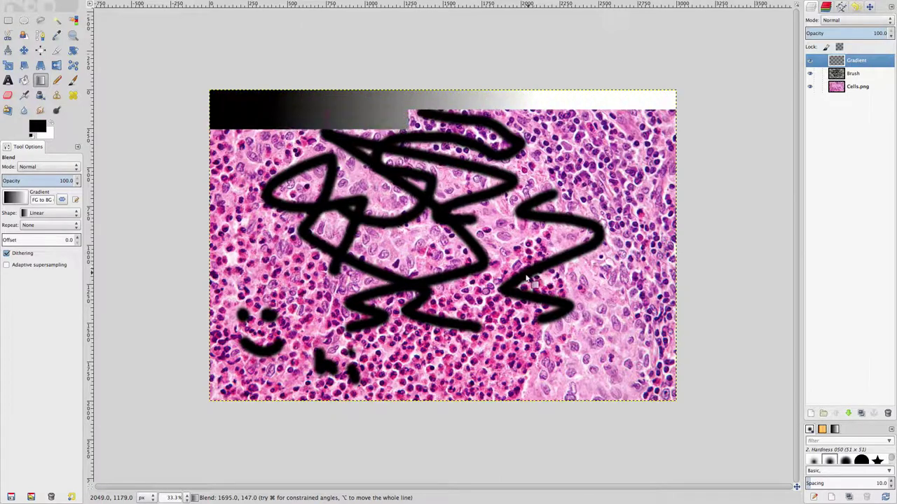
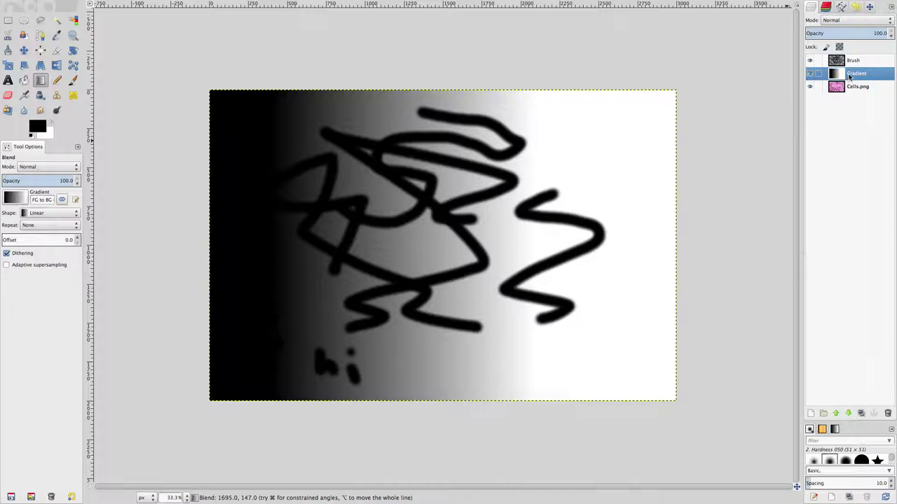
# - Move the Gradient layer below Cells.png, and hide the Brush and Gradient layers
pyautogui.moveTo(850, 77); pyautogui.dragTo(857, 95)
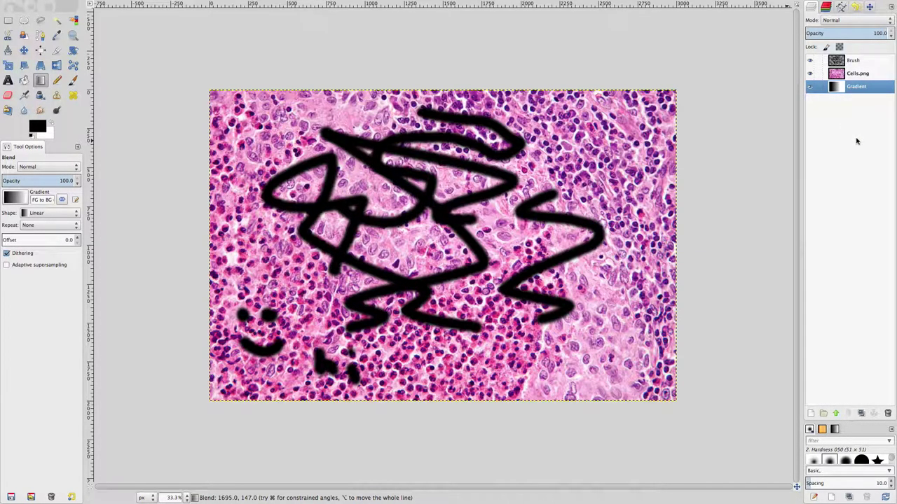
pyautogui.click(186, 4)
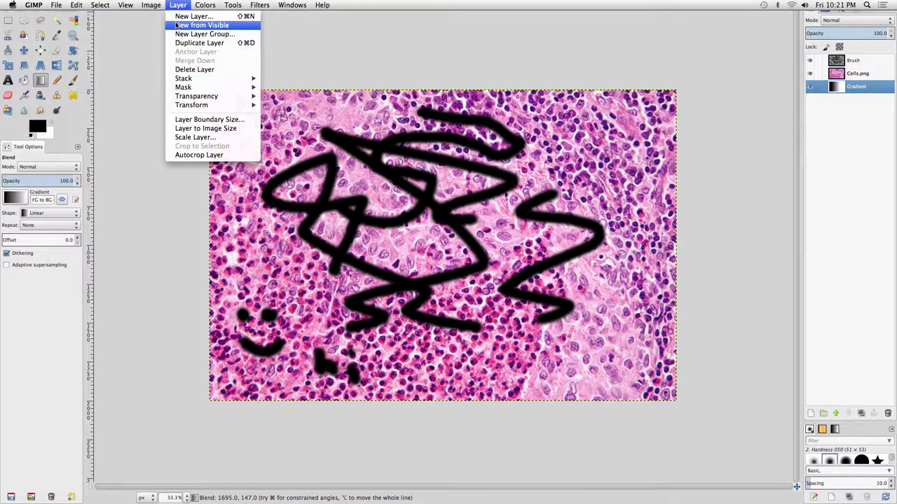
pyautogui.moveTo(204, 105)
pyautogui.click(868, 201)
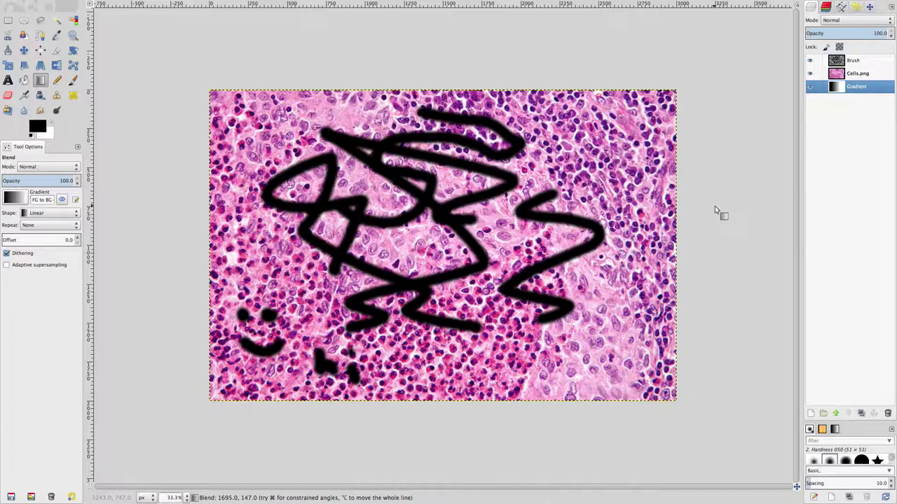
pyautogui.click(811, 62)
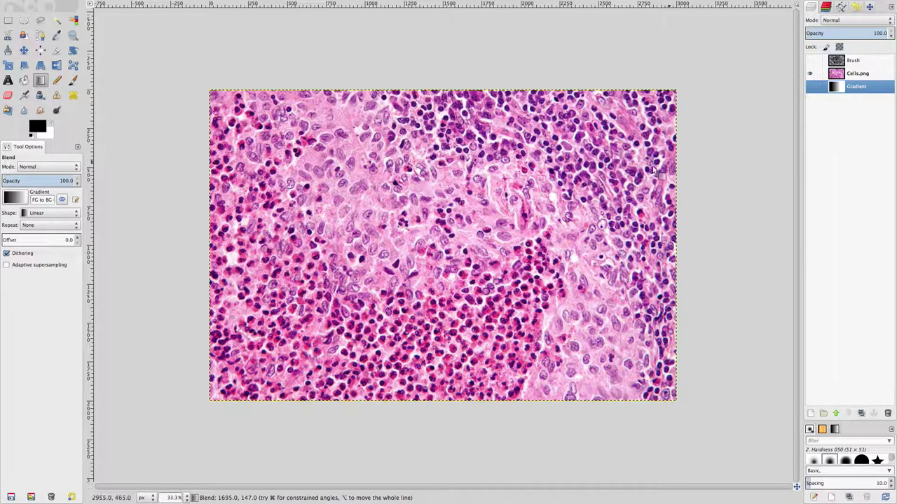
# - On the Cells.png layer, make a rectangular selection of about 993 x 690 px near the image center
pyautogui.click(860, 74)
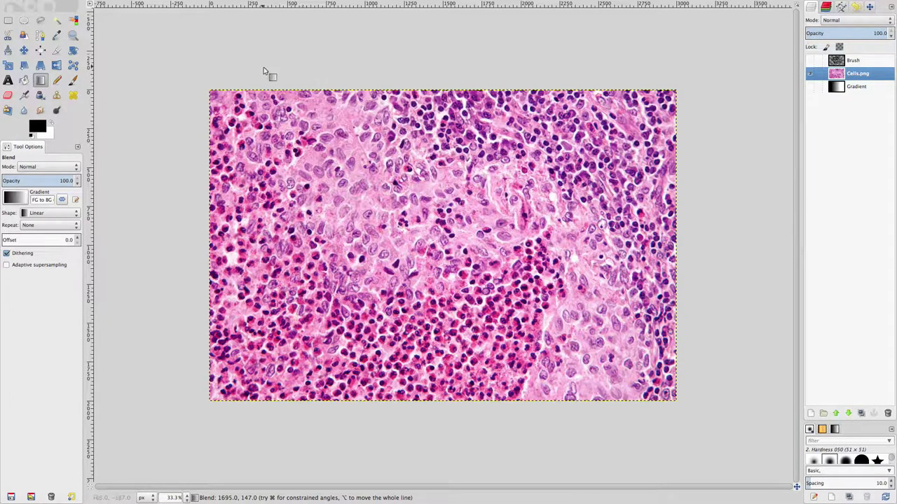
pyautogui.click(9, 21)
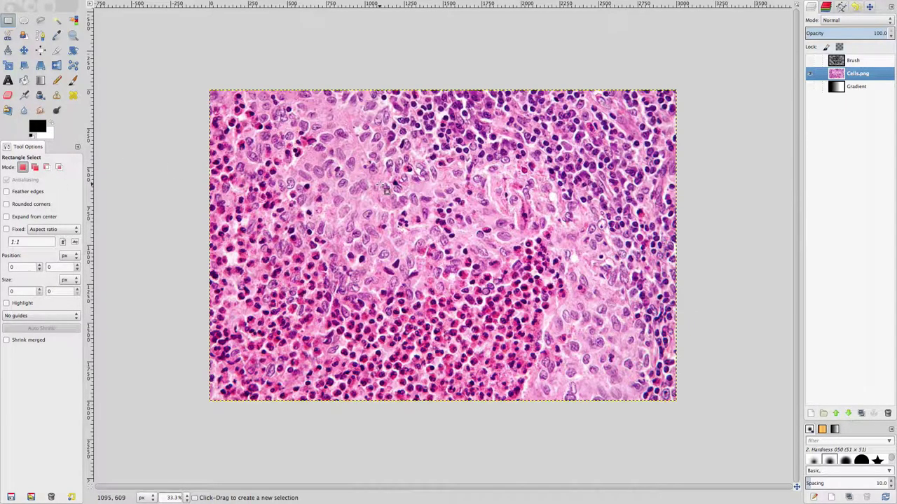
pyautogui.moveTo(378, 185); pyautogui.dragTo(539, 299)
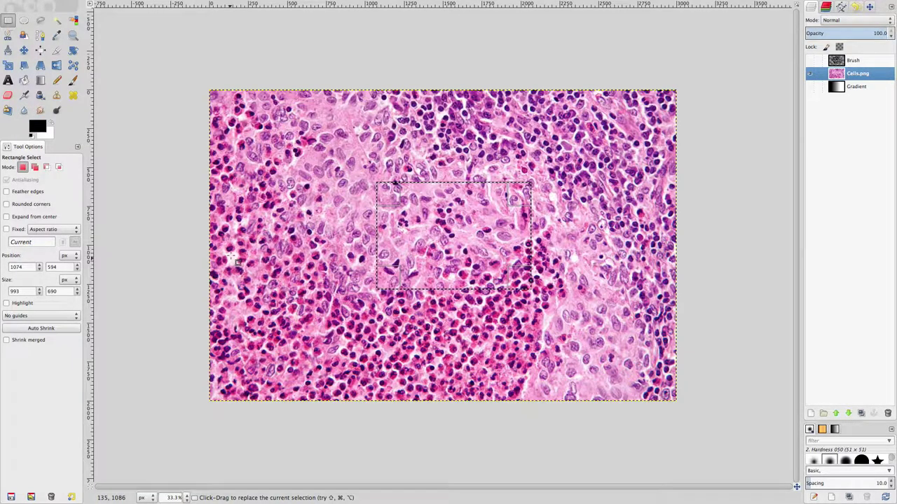
# - Turn on Quick Mask and paint black freehand strokes inside the rectangle to mask parts of the selection
pyautogui.click(89, 486)
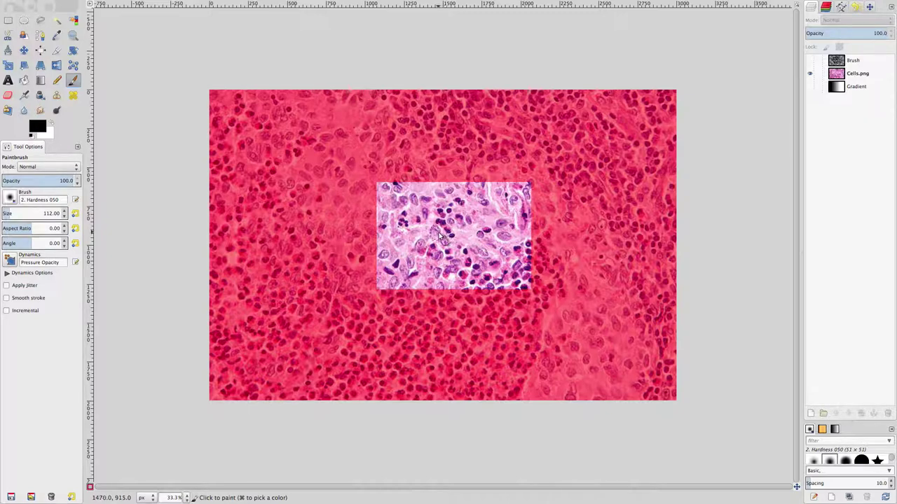
pyautogui.moveTo(437, 233)
pyautogui.mouseDown()
pyautogui.moveTo(486, 236)
pyautogui.moveTo(490, 261)
pyautogui.moveTo(414, 262)
pyautogui.moveTo(410, 218)
pyautogui.moveTo(440, 204)
pyautogui.mouseUp()
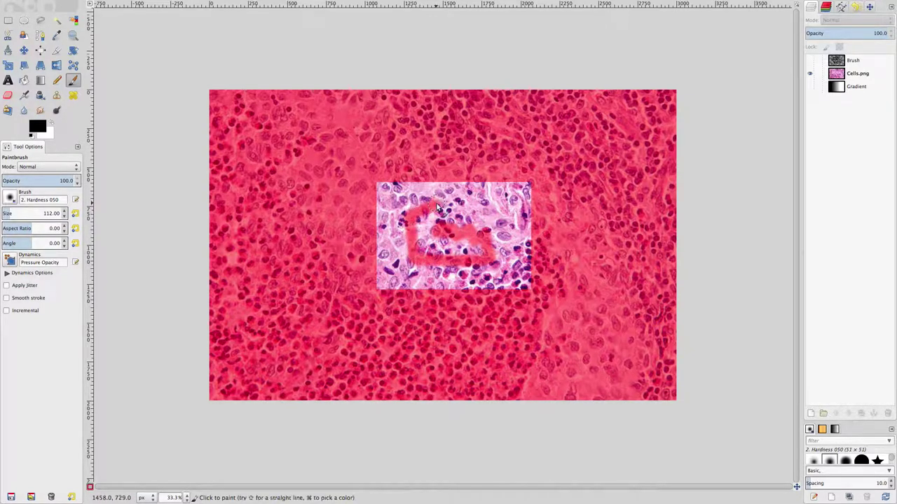
pyautogui.moveTo(490, 231)
pyautogui.mouseDown()
pyautogui.moveTo(483, 210)
pyautogui.moveTo(466, 199)
pyautogui.moveTo(508, 203)
pyautogui.moveTo(517, 231)
pyautogui.mouseUp()
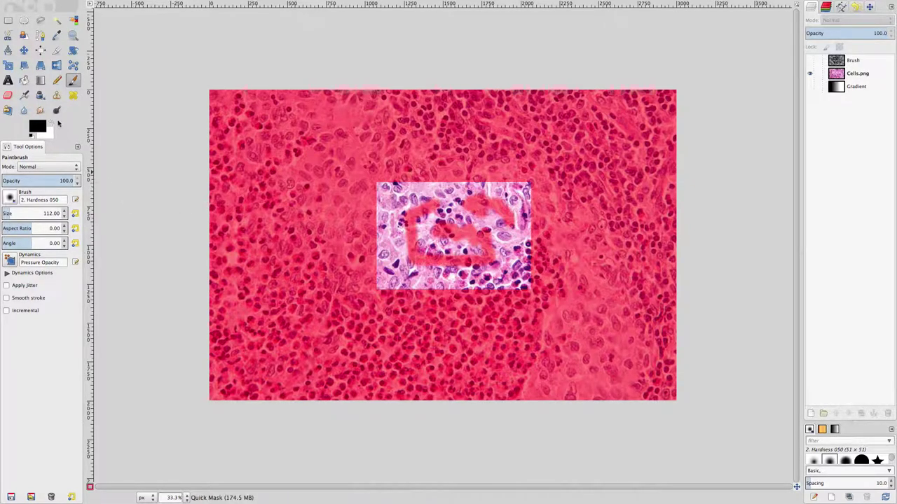
# - Swap the foreground color to white and paint a wavy stroke around the rectangle plus several short strokes across the masked area
pyautogui.click(53, 123)
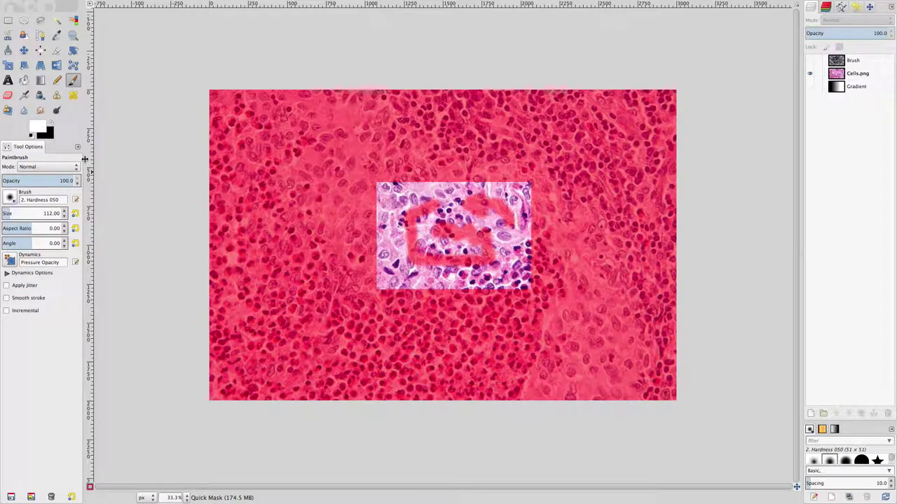
pyautogui.moveTo(284, 140)
pyautogui.mouseDown()
pyautogui.moveTo(298, 162)
pyautogui.moveTo(281, 196)
pyautogui.moveTo(285, 240)
pyautogui.moveTo(326, 283)
pyautogui.moveTo(318, 323)
pyautogui.moveTo(333, 337)
pyautogui.moveTo(387, 341)
pyautogui.moveTo(409, 356)
pyautogui.moveTo(462, 349)
pyautogui.moveTo(500, 327)
pyautogui.moveTo(531, 339)
pyautogui.moveTo(568, 328)
pyautogui.moveTo(592, 287)
pyautogui.moveTo(612, 284)
pyautogui.moveTo(586, 236)
pyautogui.moveTo(597, 205)
pyautogui.moveTo(587, 185)
pyautogui.moveTo(565, 176)
pyautogui.moveTo(558, 156)
pyautogui.moveTo(443, 128)
pyautogui.mouseUp()
pyautogui.moveTo(357, 128)
pyautogui.mouseDown()
pyautogui.moveTo(375, 149)
pyautogui.moveTo(342, 160)
pyautogui.mouseUp()
pyautogui.moveTo(366, 331); pyautogui.dragTo(331, 345)
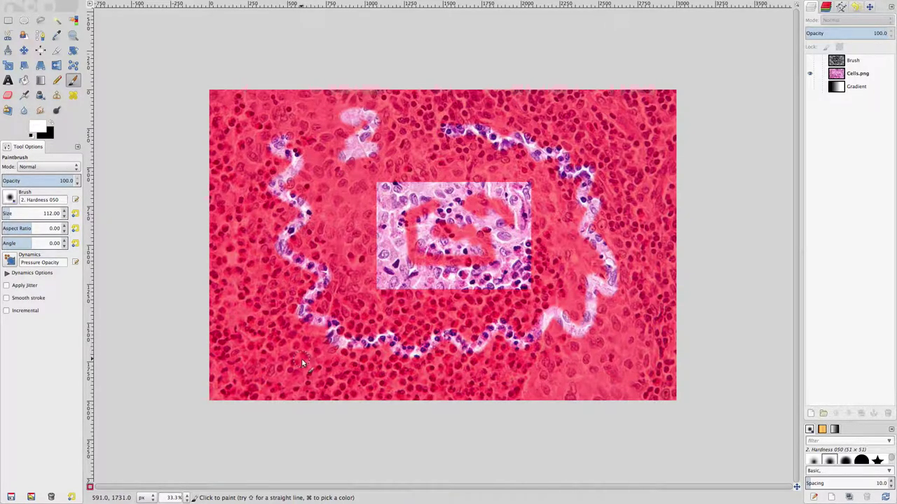
pyautogui.moveTo(279, 359)
pyautogui.mouseDown()
pyautogui.moveTo(252, 343)
pyautogui.moveTo(256, 357)
pyautogui.moveTo(330, 384)
pyautogui.mouseUp()
pyautogui.moveTo(237, 263); pyautogui.dragTo(236, 214)
pyautogui.moveTo(601, 98); pyautogui.dragTo(640, 129)
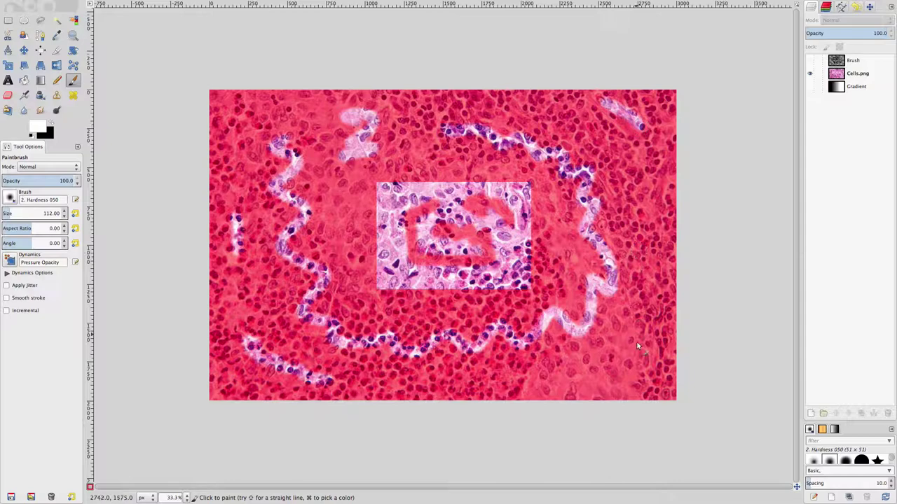
pyautogui.moveTo(614, 372)
pyautogui.mouseDown()
pyautogui.moveTo(644, 325)
pyautogui.moveTo(657, 342)
pyautogui.mouseUp()
pyautogui.moveTo(548, 374); pyautogui.dragTo(487, 383)
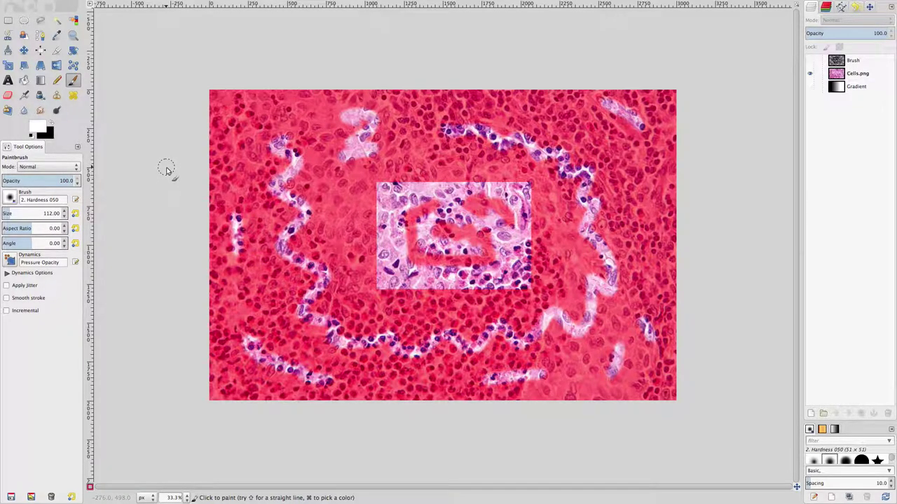
# - Turn off Quick Mask to convert the painted mask into a selection, and deselect everything
pyautogui.click(89, 487)
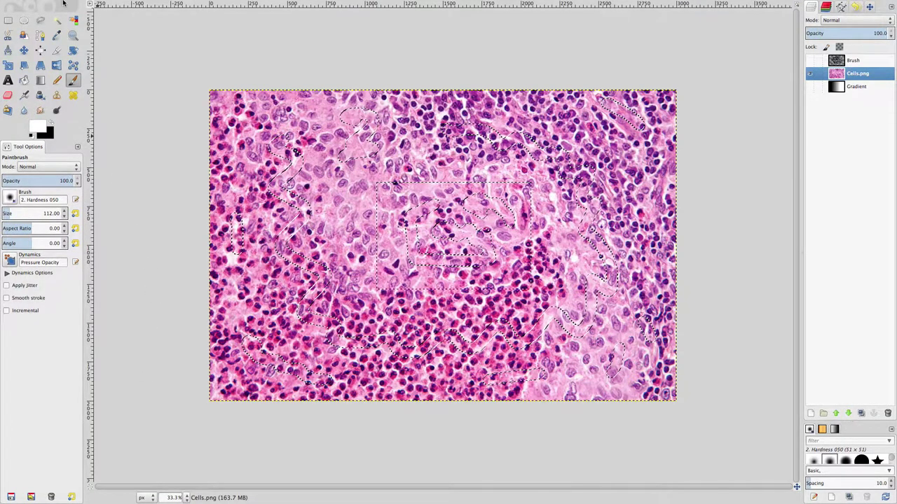
pyautogui.moveTo(65, 3)
pyautogui.click(102, 6)
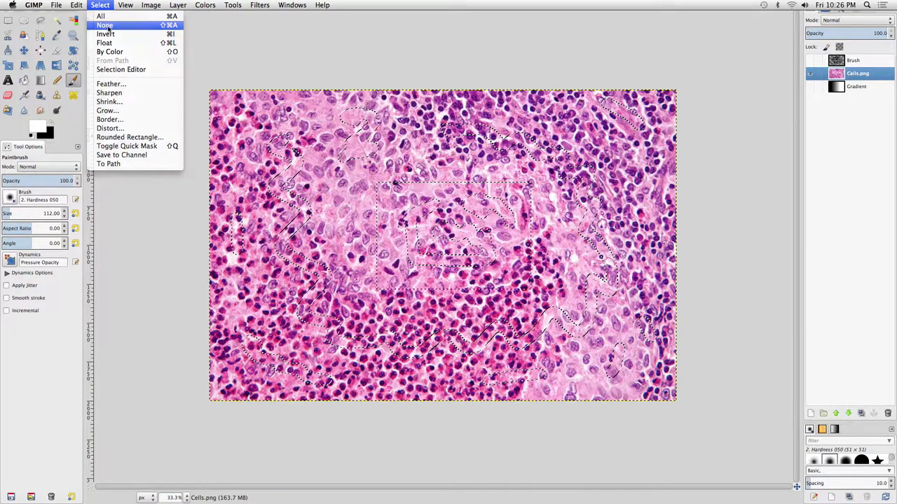
pyautogui.click(105, 27)
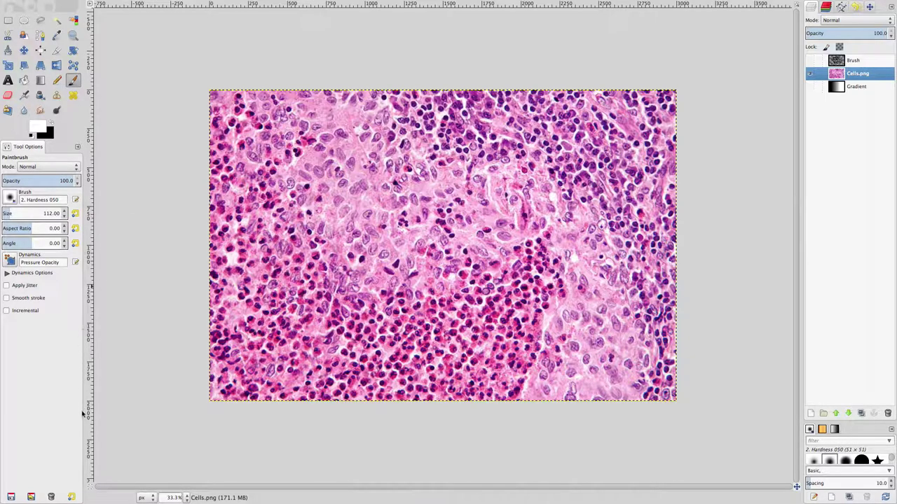
# - Fill a new Quick Mask with a horizontal linear black-to-white blend about 1557 px long, using default colors, and convert it to a selection
pyautogui.click(90, 487)
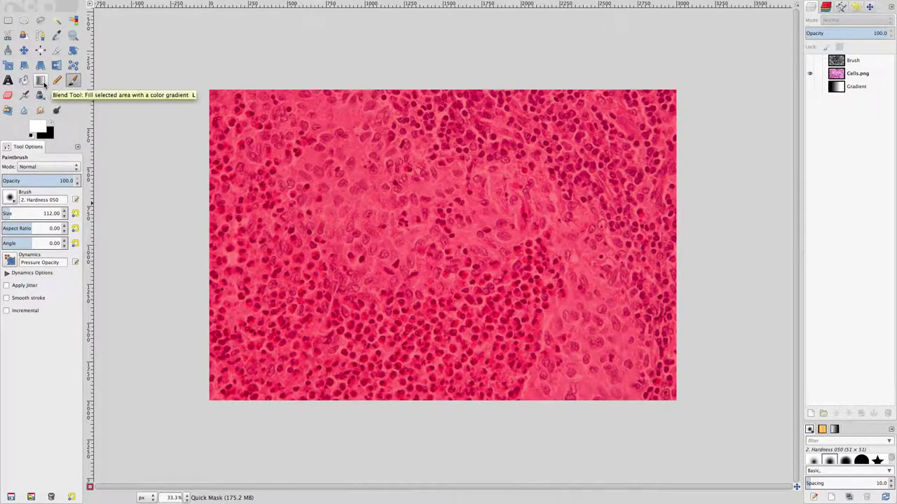
pyautogui.click(42, 82)
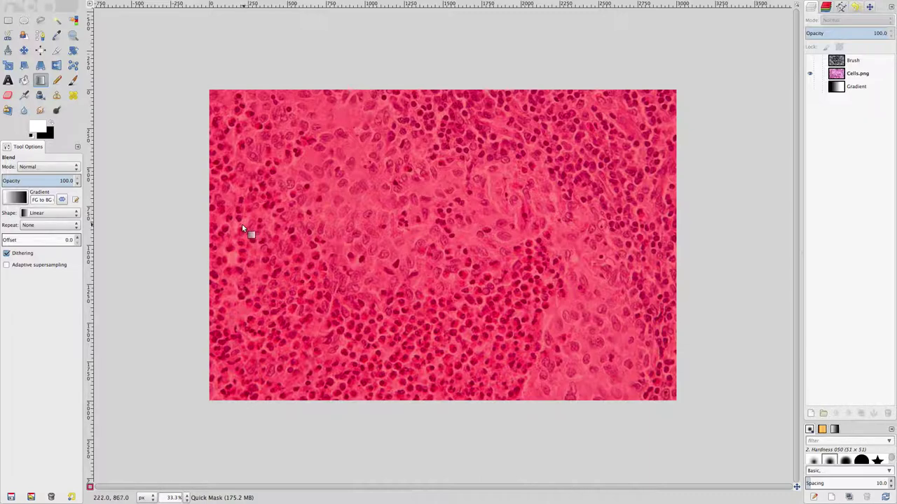
pyautogui.click(32, 135)
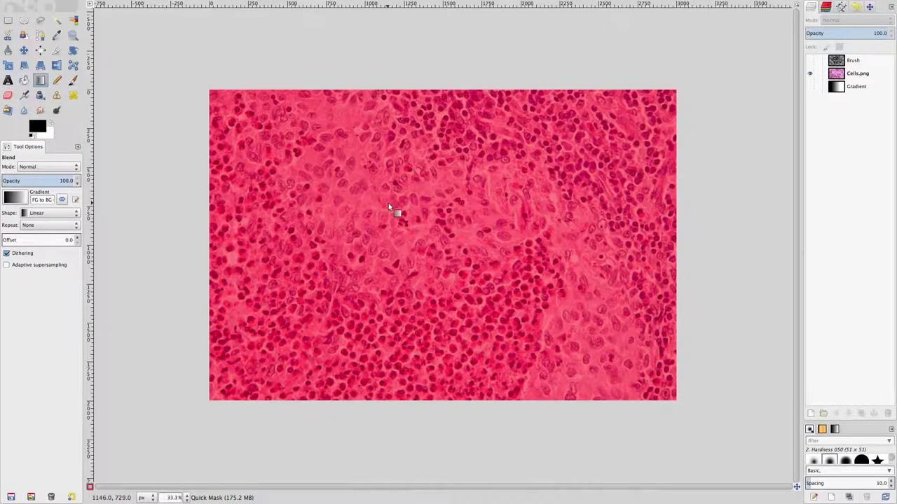
pyautogui.moveTo(387, 221); pyautogui.dragTo(627, 222)
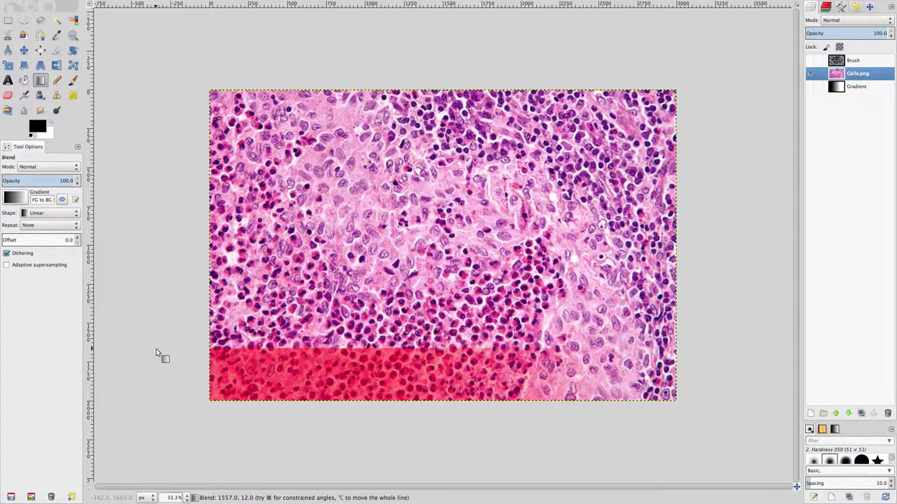
# - Copy the visible image content within the gradient selection, and hide the Cells.png layer
pyautogui.click(77, 5)
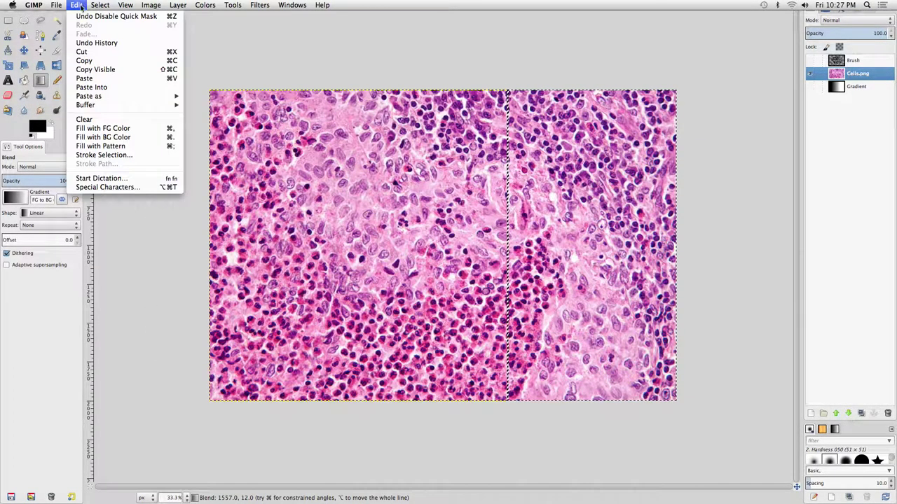
pyautogui.click(96, 70)
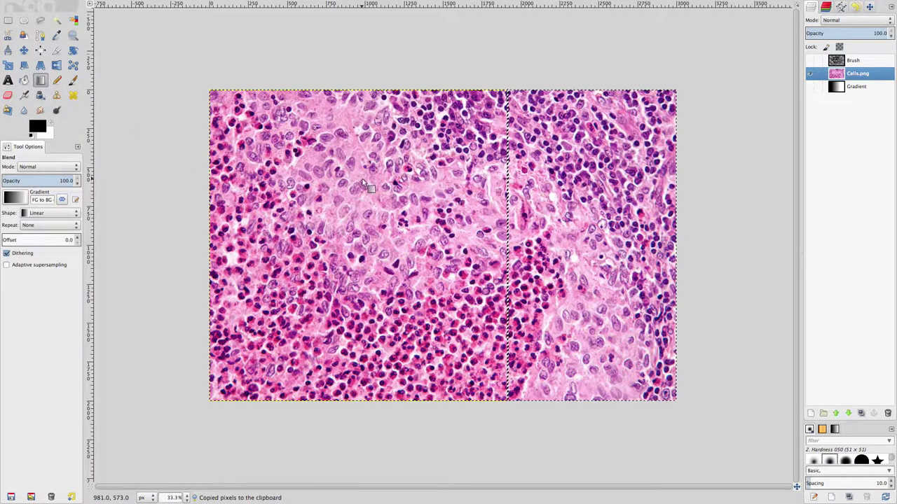
pyautogui.click(813, 60)
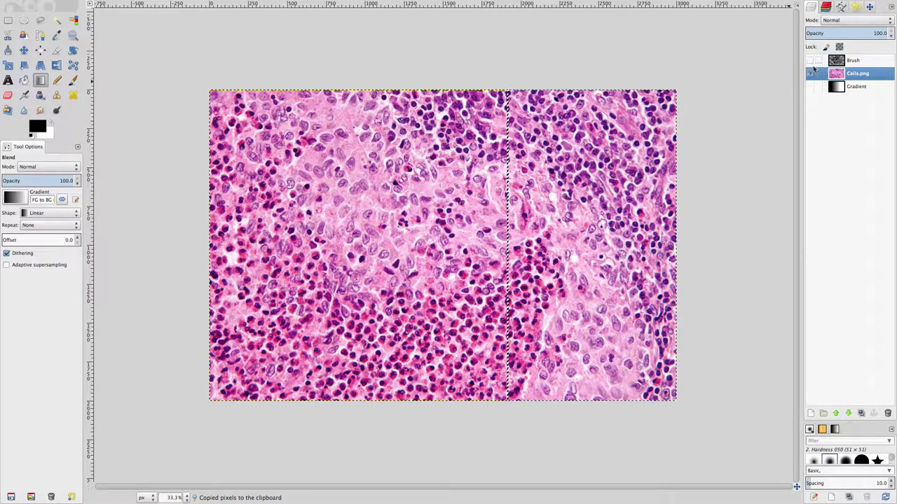
pyautogui.click(811, 76)
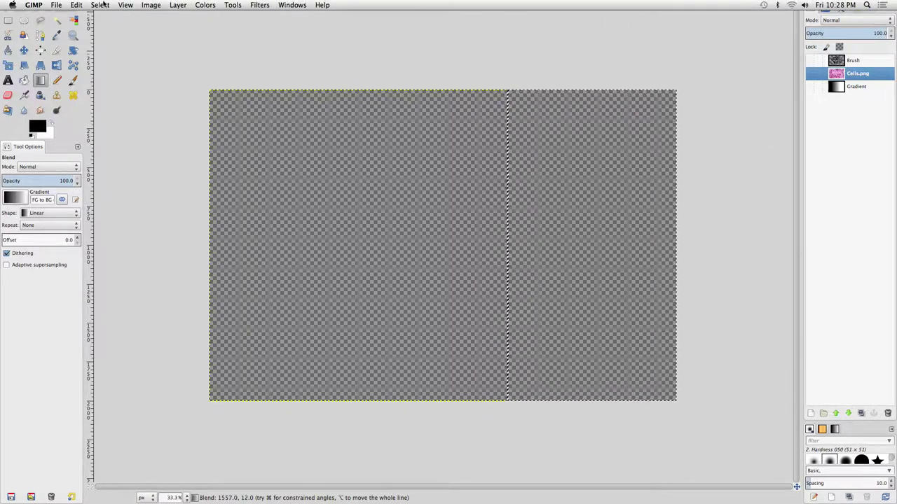
# - Paste the copied gradient-faded content as a new layer
pyautogui.click(77, 5)
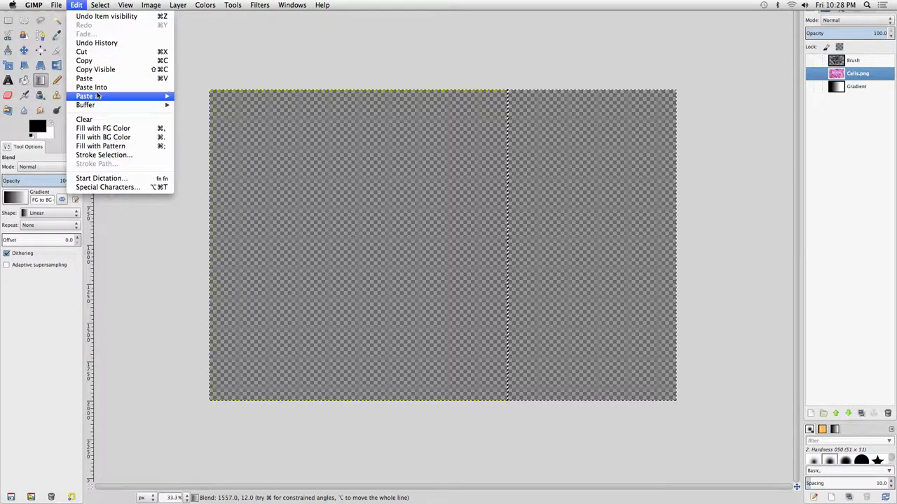
pyautogui.moveTo(98, 96)
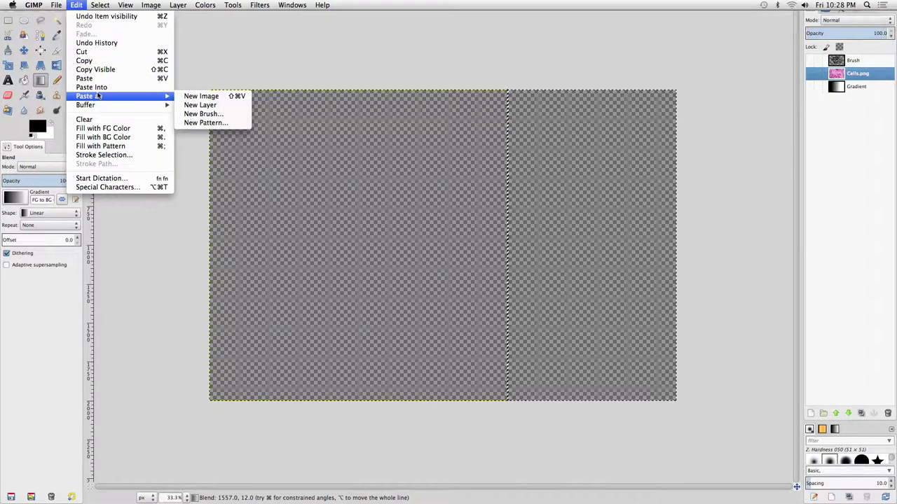
pyautogui.click(200, 107)
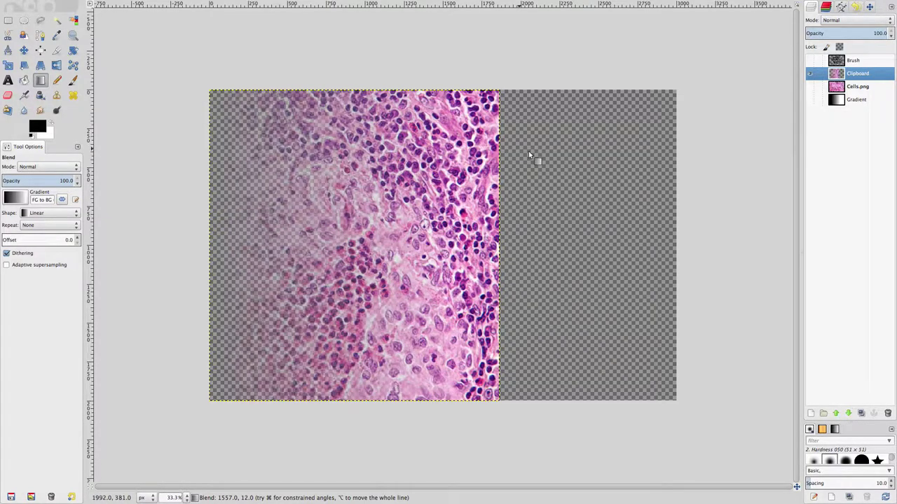
# - Move the Cells.png layer to the top of the layer stack, and clear the selection
pyautogui.click(864, 89)
pyautogui.moveTo(865, 89); pyautogui.dragTo(856, 60)
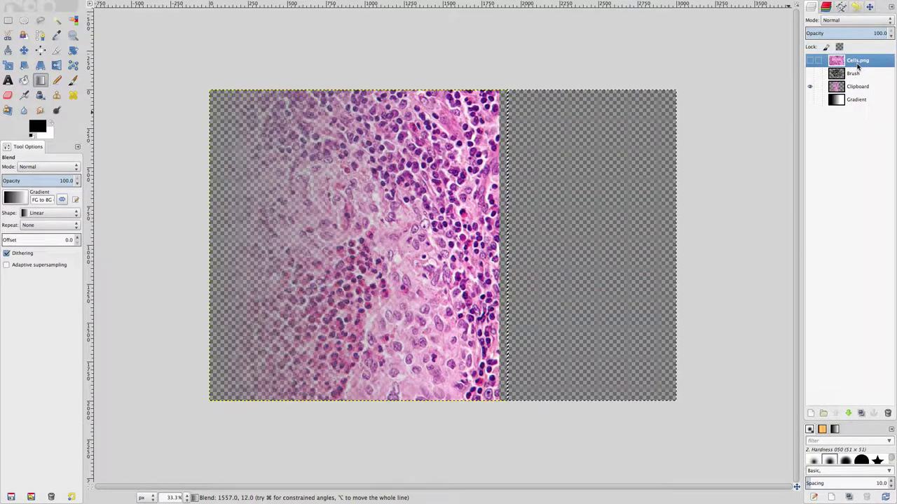
pyautogui.moveTo(140, 3)
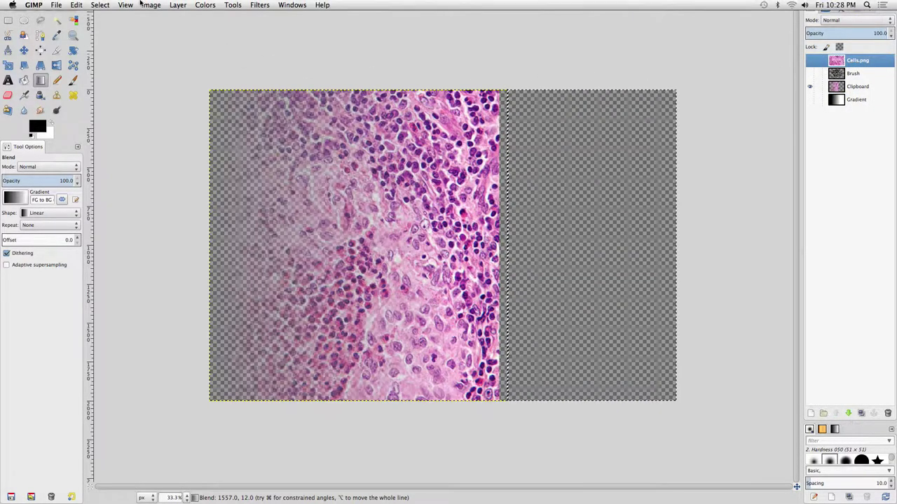
pyautogui.click(98, 4)
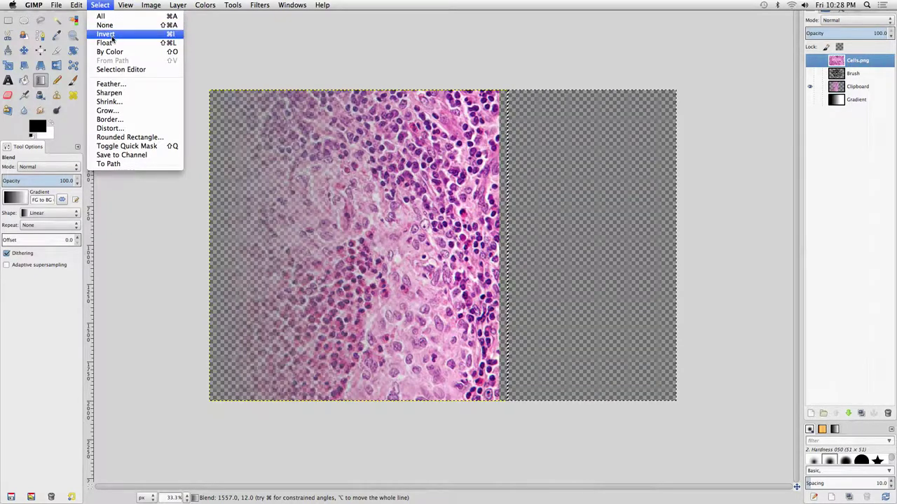
pyautogui.click(107, 25)
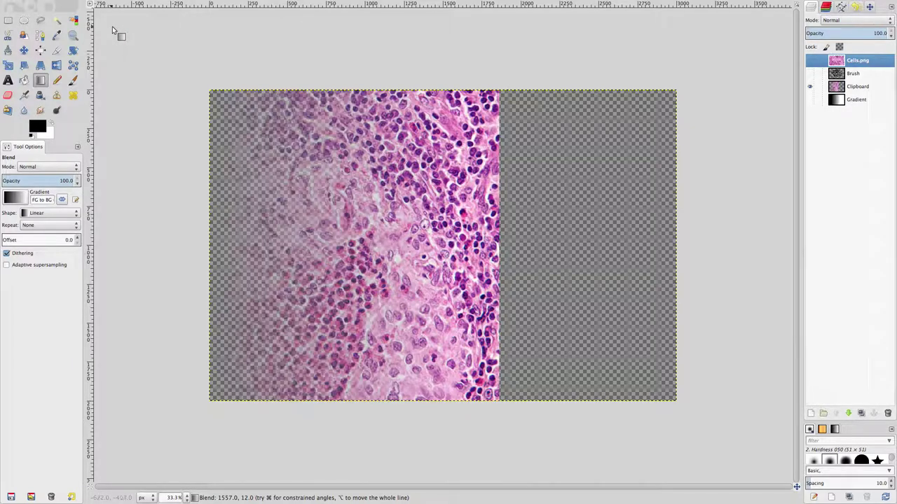
# - Create a new 3000 x 2000 px layer named Background with a white fill
pyautogui.click(811, 414)
pyautogui.write('Background')
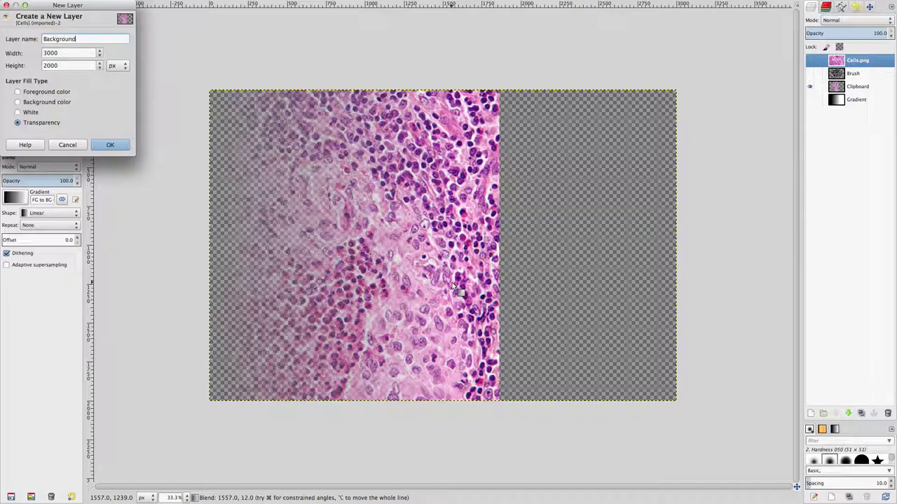
pyautogui.click(28, 113)
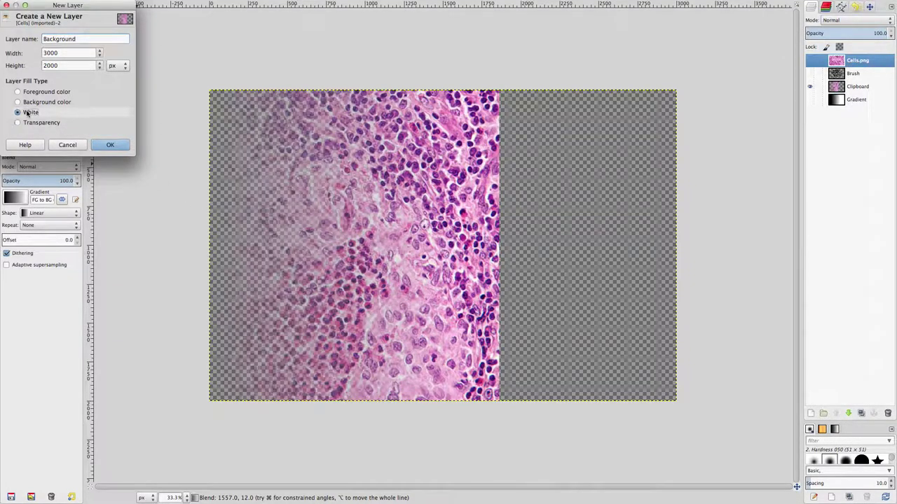
pyautogui.click(100, 143)
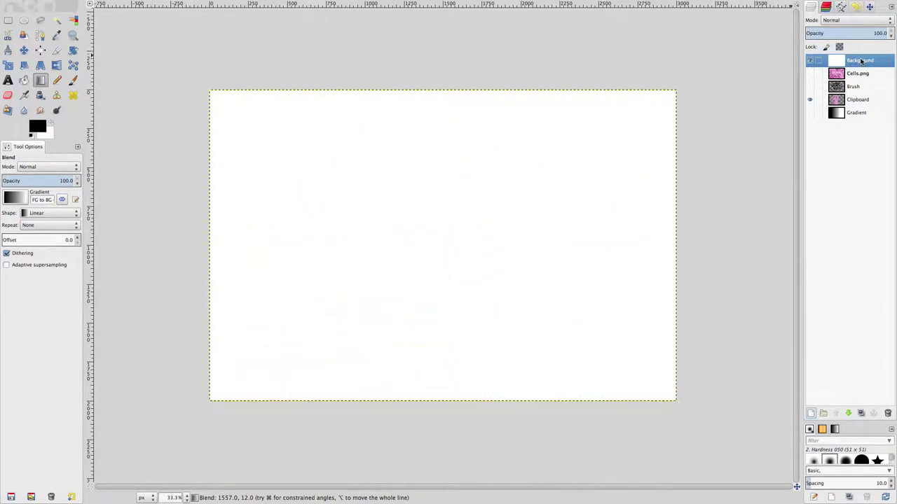
# - Reorder the layers so Clipboard is topmost with Background directly beneath it, above Cells.png
pyautogui.moveTo(861, 61); pyautogui.dragTo(847, 104)
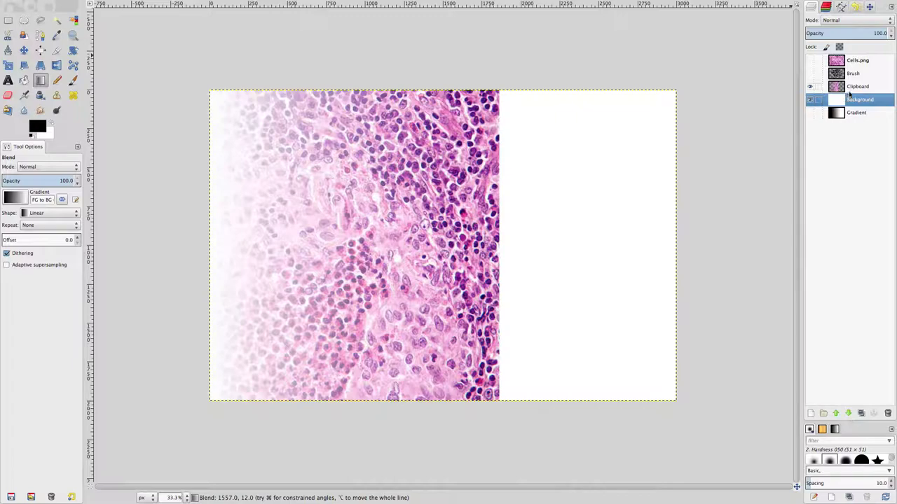
pyautogui.click(852, 87)
pyautogui.moveTo(852, 86)
pyautogui.mouseDown()
pyautogui.moveTo(851, 55)
pyautogui.moveTo(856, 74)
pyautogui.moveTo(843, 65)
pyautogui.moveTo(858, 91)
pyautogui.moveTo(856, 70)
pyautogui.mouseUp()
pyautogui.click(862, 102)
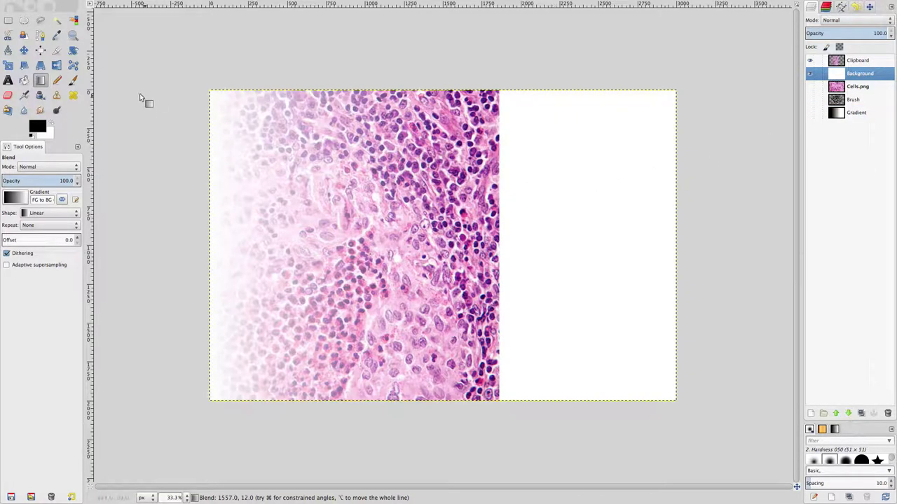
# - Move the Clipboard layer's content horizontally to the right edge of the image with the Move tool
pyautogui.click(23, 50)
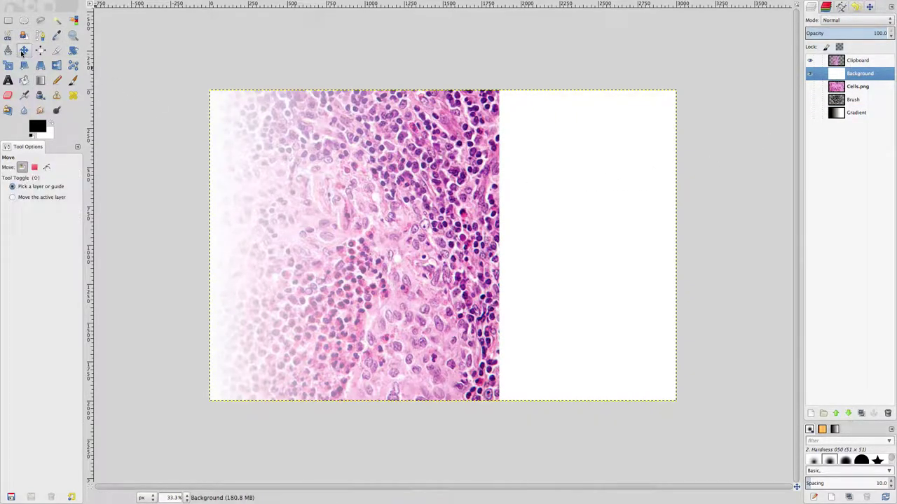
pyautogui.click(846, 61)
pyautogui.moveTo(452, 178); pyautogui.dragTo(619, 178)
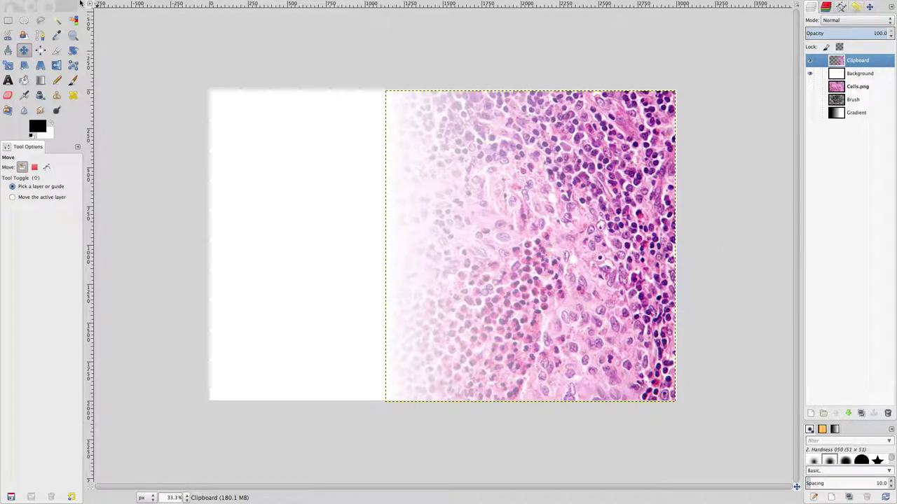
# - Close all open images and discard the unsaved changes to Cells.png
pyautogui.click(54, 5)
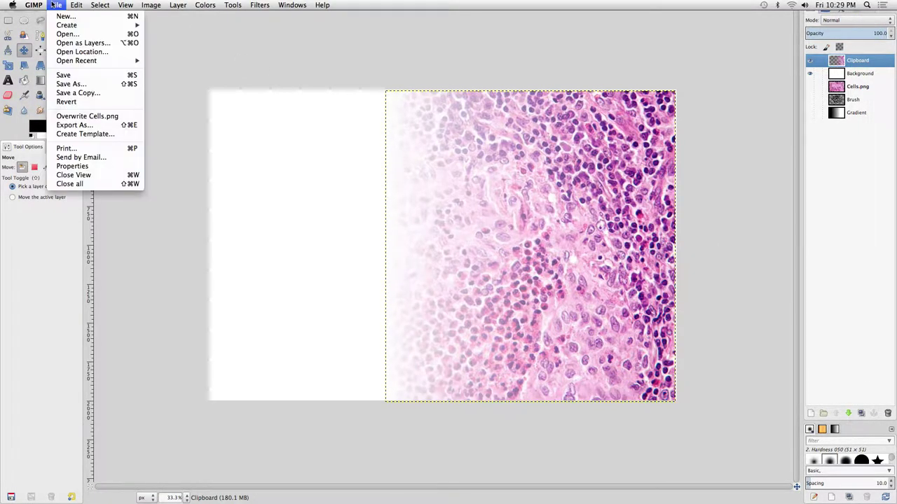
pyautogui.click(77, 184)
pyautogui.click(146, 119)
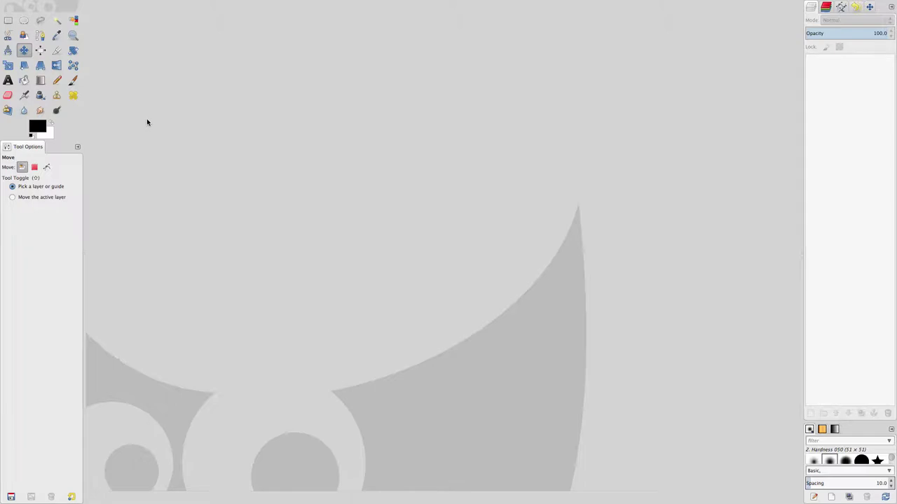
# - Open Sequencer.png from the Session3Files folder
pyautogui.click(61, 4)
pyautogui.click(68, 34)
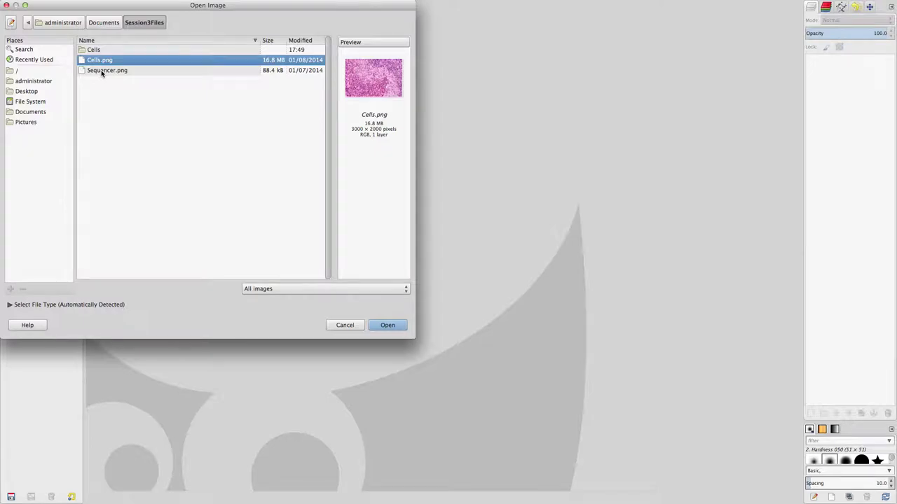
pyautogui.click(117, 72)
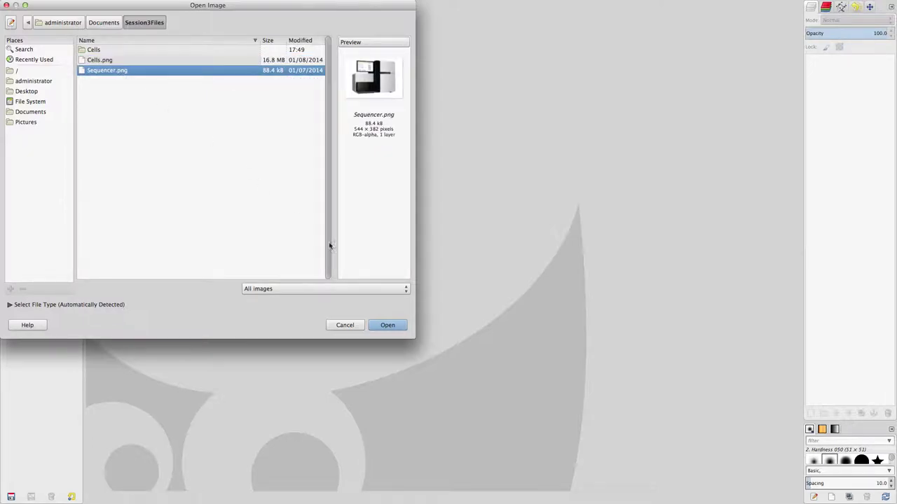
pyautogui.click(389, 326)
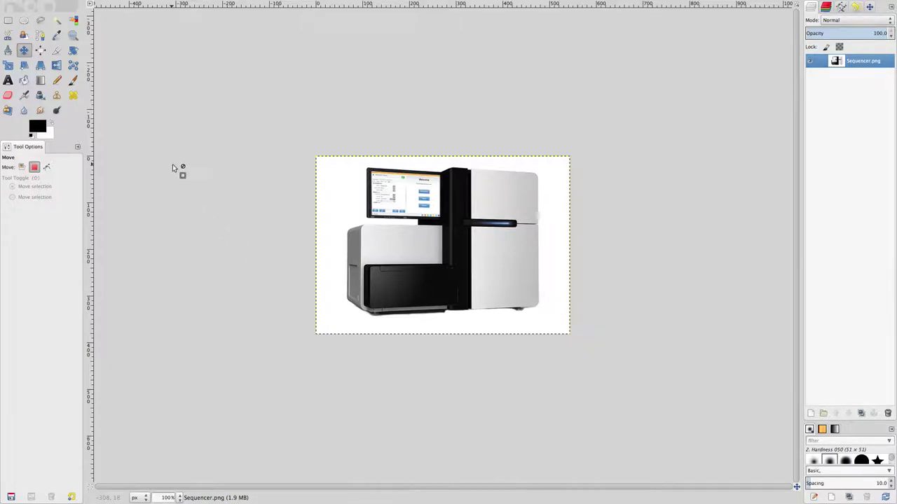
# - Try selecting the white area around the sequencer with Fuzzy Select at threshold 15.0, and clear that selection
pyautogui.click(58, 23)
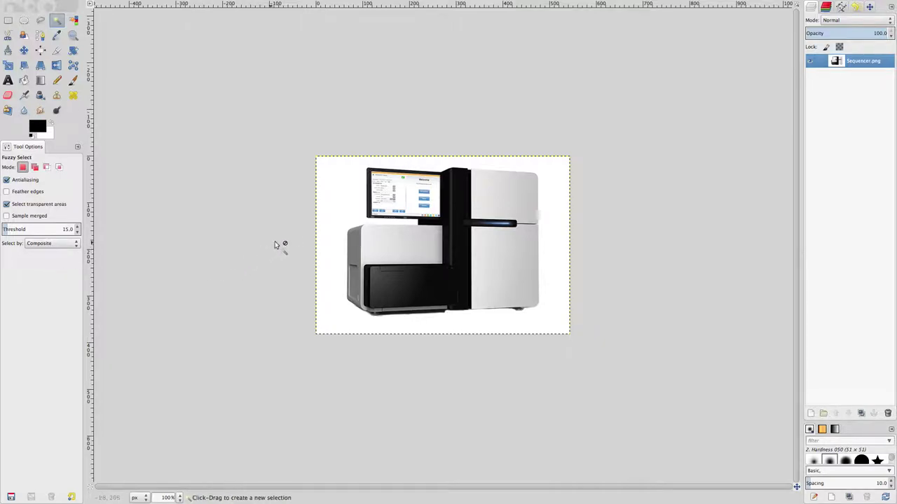
pyautogui.click(340, 183)
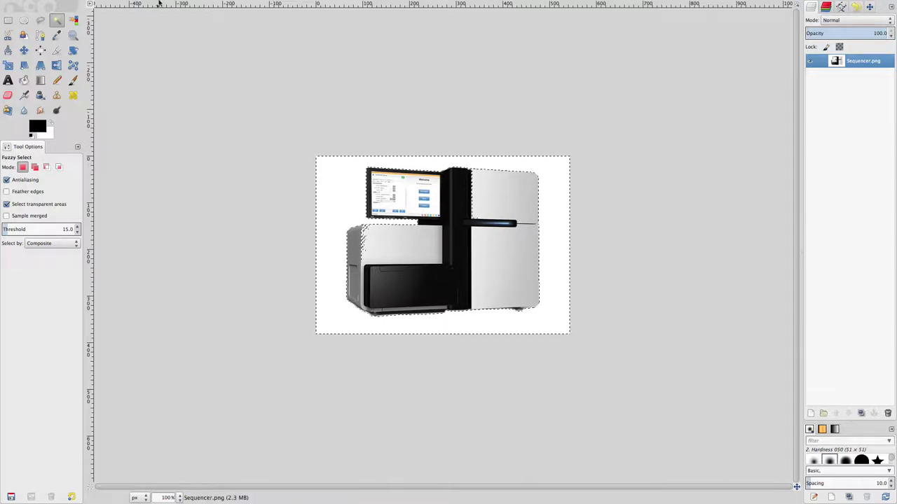
pyautogui.click(102, 5)
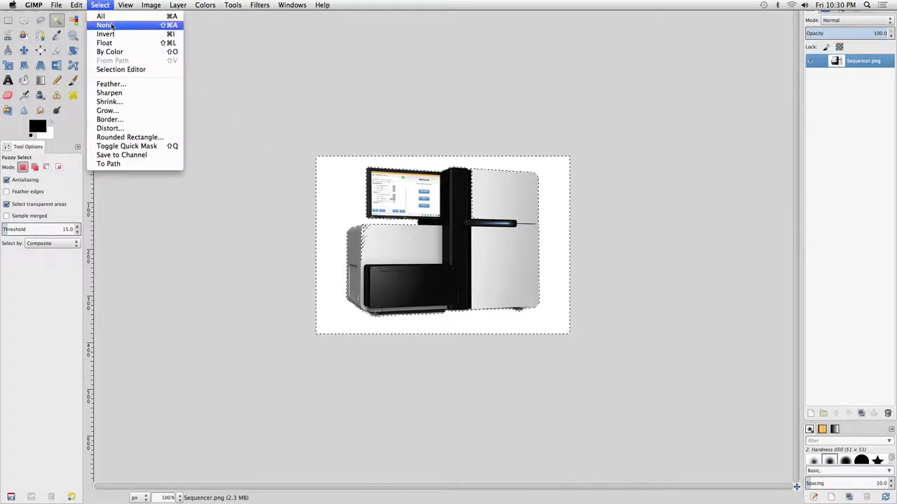
pyautogui.click(105, 25)
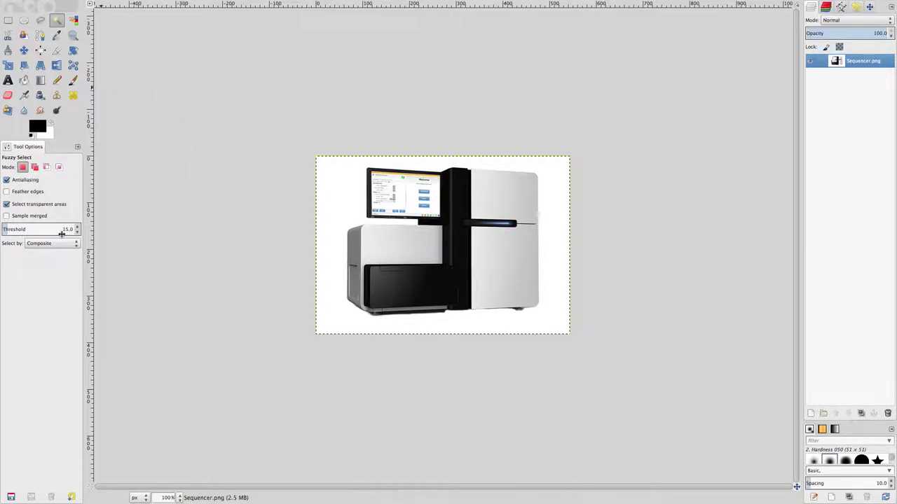
# - Select the white background with Fuzzy Select at threshold 3.0, and invert the selection so it covers the sequencer
pyautogui.scroll(-13, 78, 232)
pyautogui.scroll(1, 77, 229)
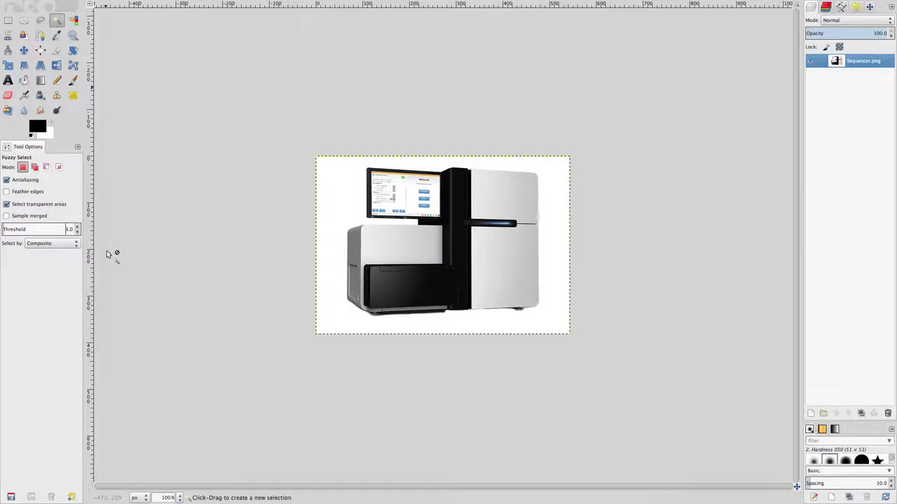
pyautogui.click(337, 189)
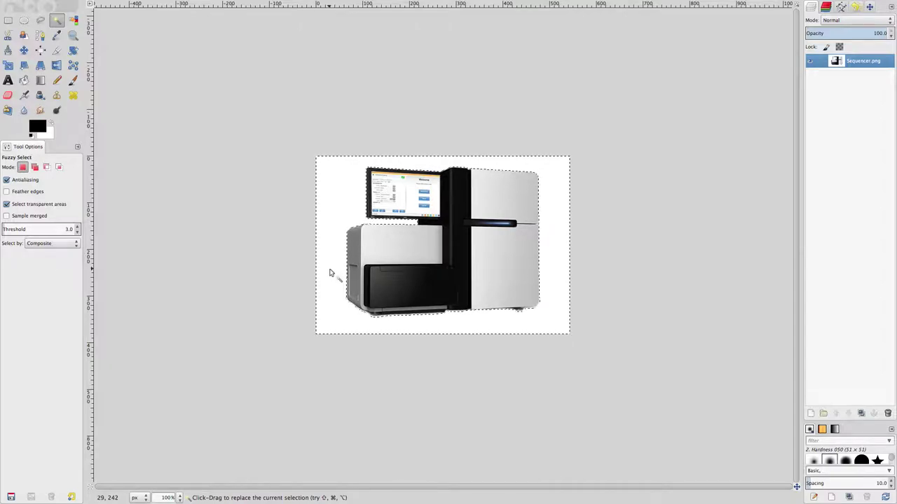
pyautogui.click(100, 5)
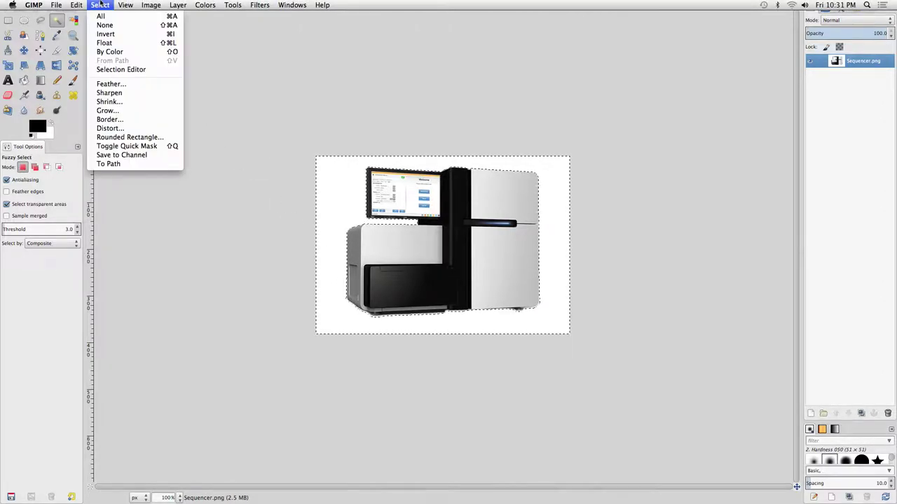
pyautogui.click(130, 35)
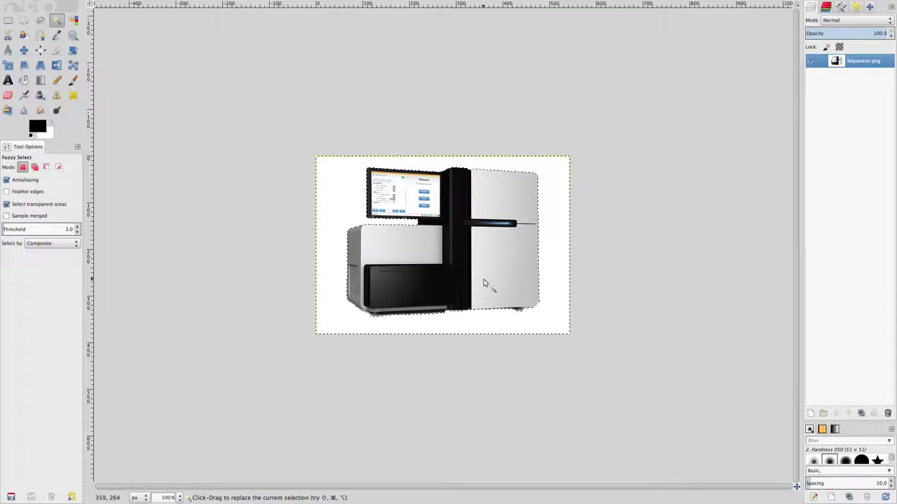
# - Show the Paths dialog in the dock using the option to add a tab
pyautogui.click(841, 7)
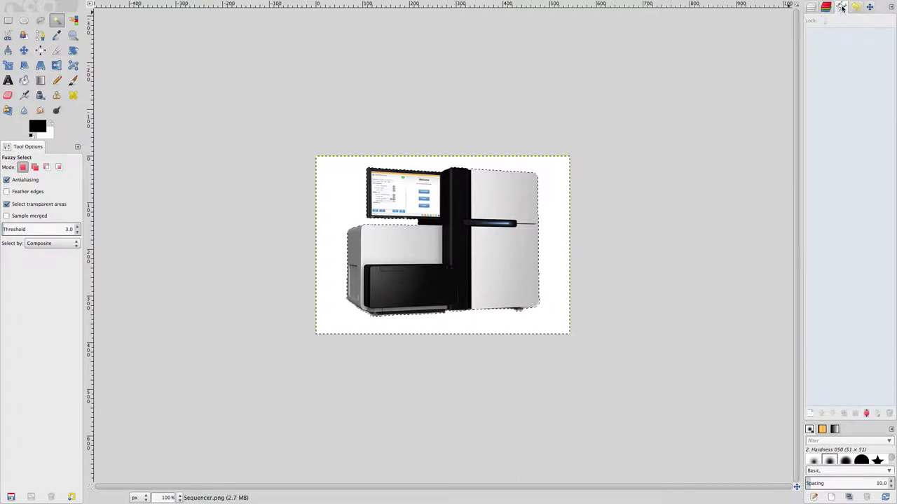
pyautogui.click(890, 7)
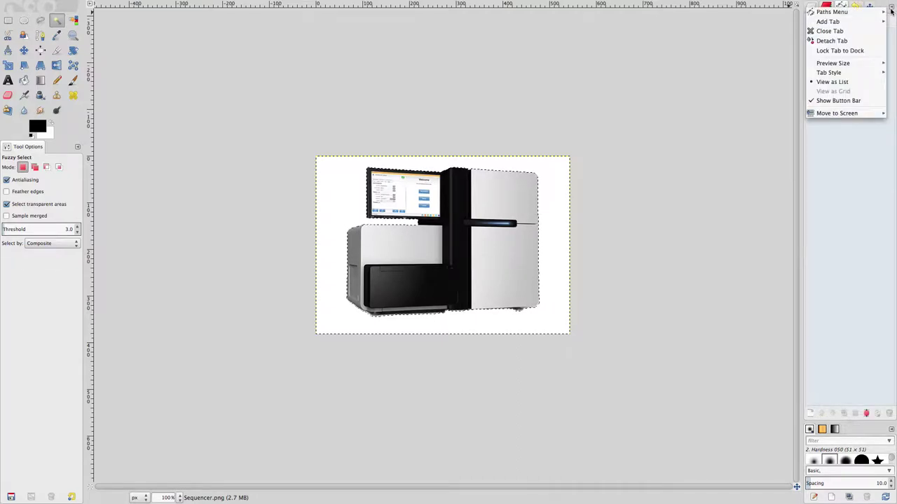
pyautogui.moveTo(855, 22)
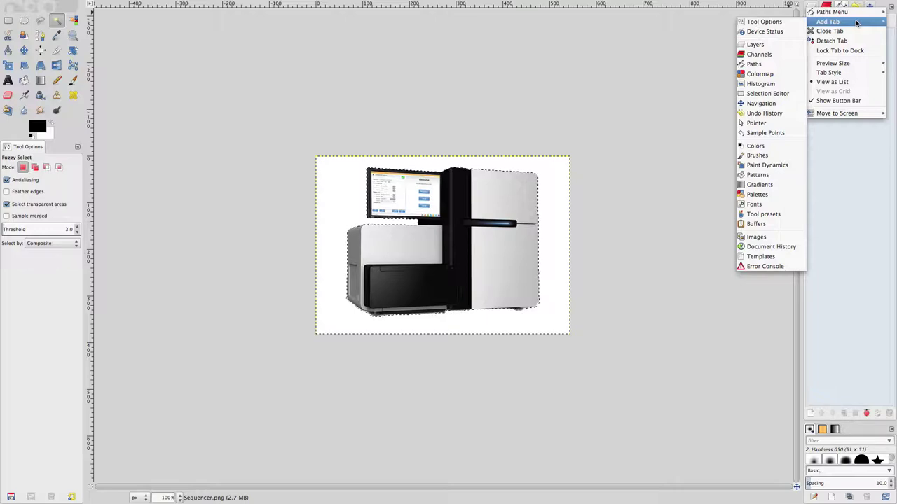
pyautogui.click(772, 67)
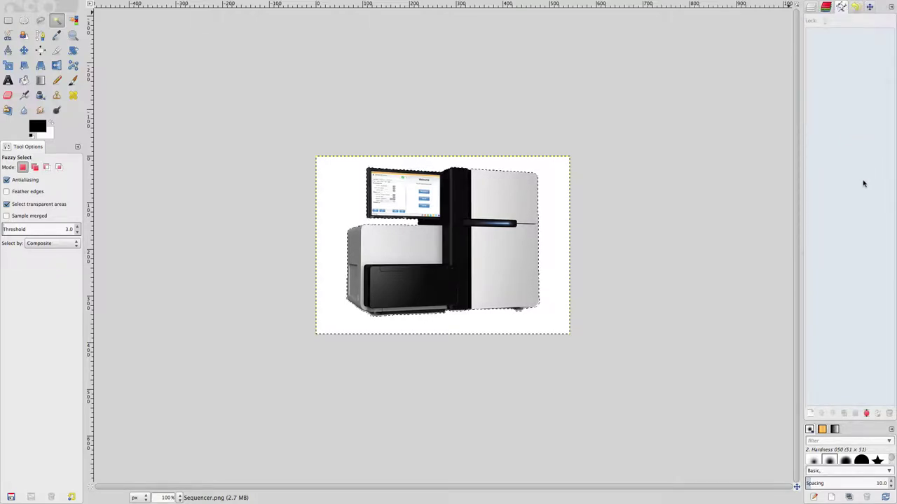
# - Convert the sequencer selection to a path and name the path Sequencer
pyautogui.click(866, 414)
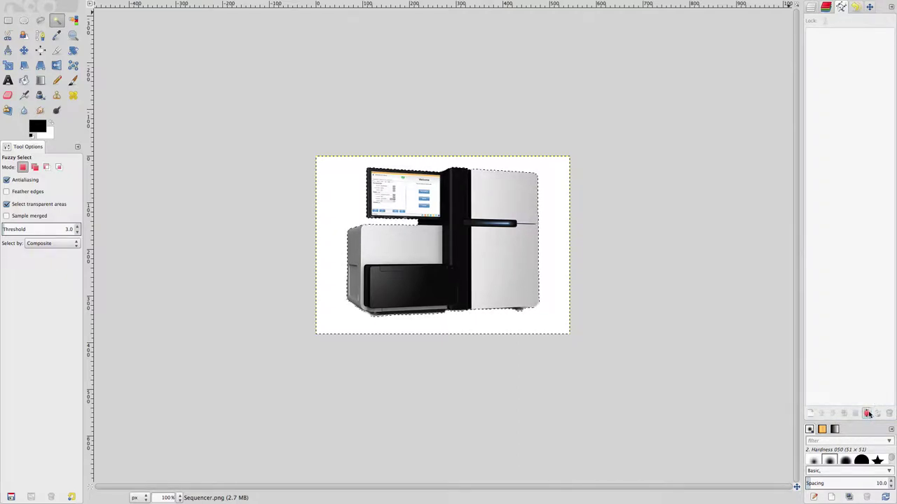
pyautogui.click(867, 415)
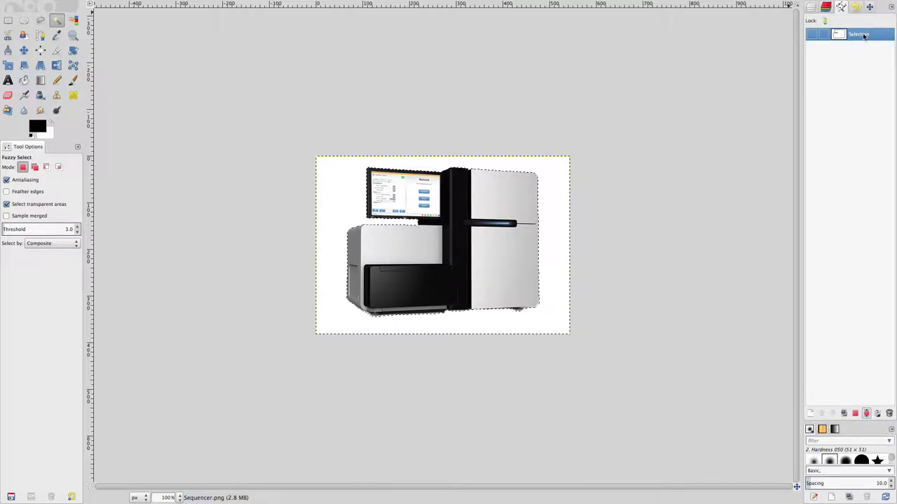
pyautogui.doubleClick(864, 35)
pyautogui.write('Sequencer')
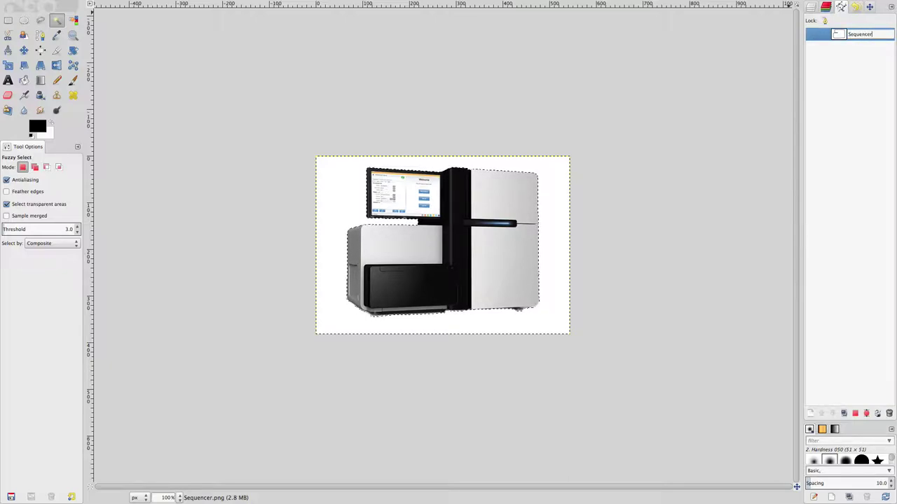
pyautogui.press('Return')
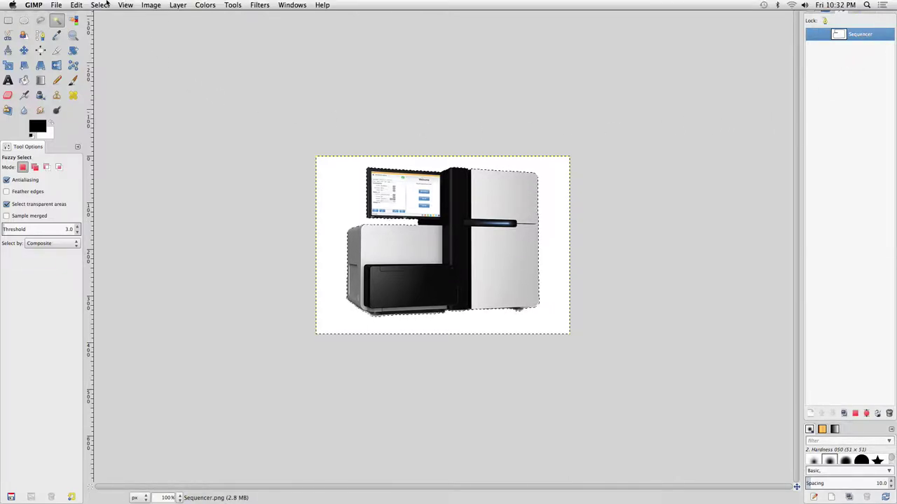
# - Clear the current selection and recreate it from the Sequencer path
pyautogui.click(101, 4)
pyautogui.click(112, 26)
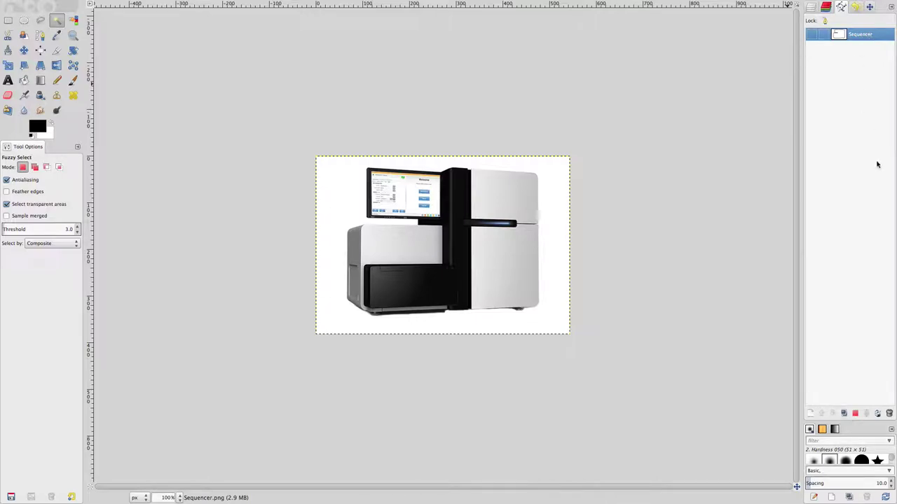
pyautogui.click(855, 414)
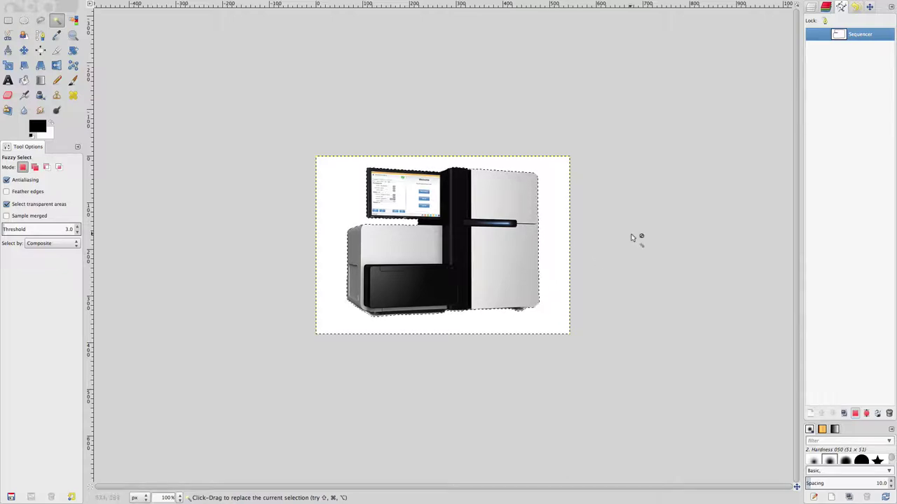
# - Export the active Sequencer path as Sequencer.svg into the Session3Files folder inside Documents
pyautogui.rightClick(867, 38)
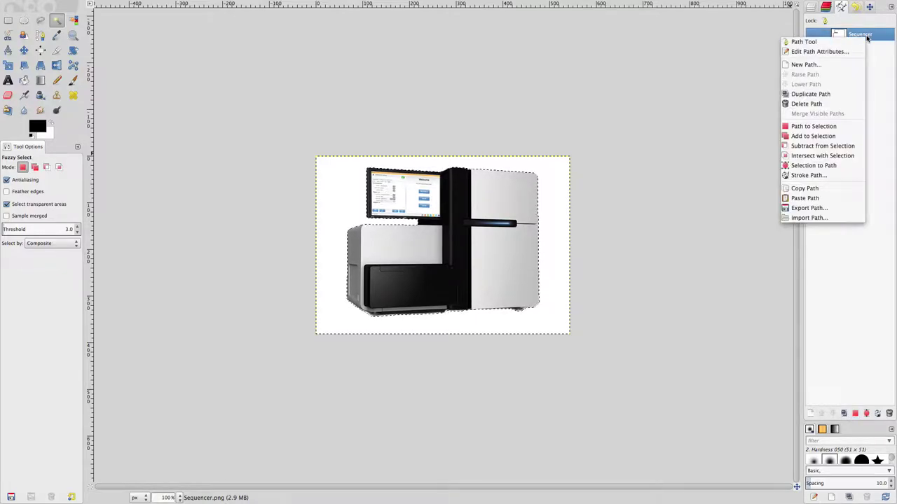
pyautogui.click(838, 212)
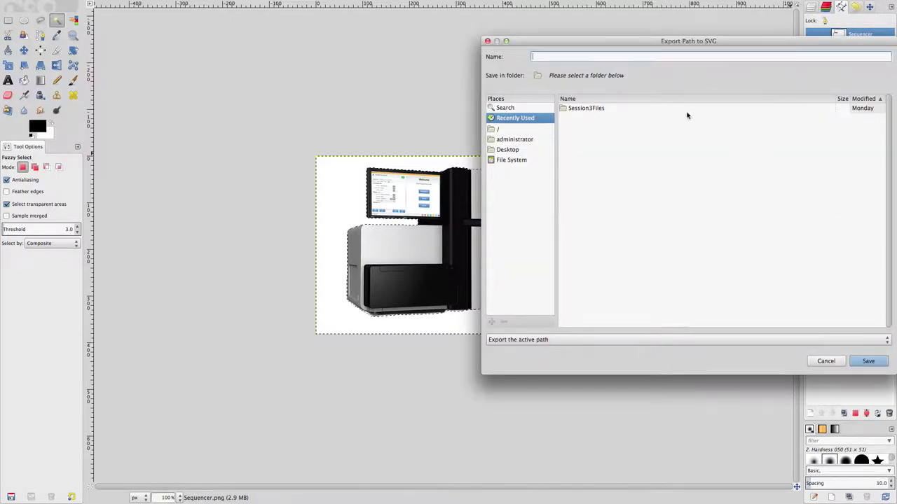
pyautogui.click(515, 140)
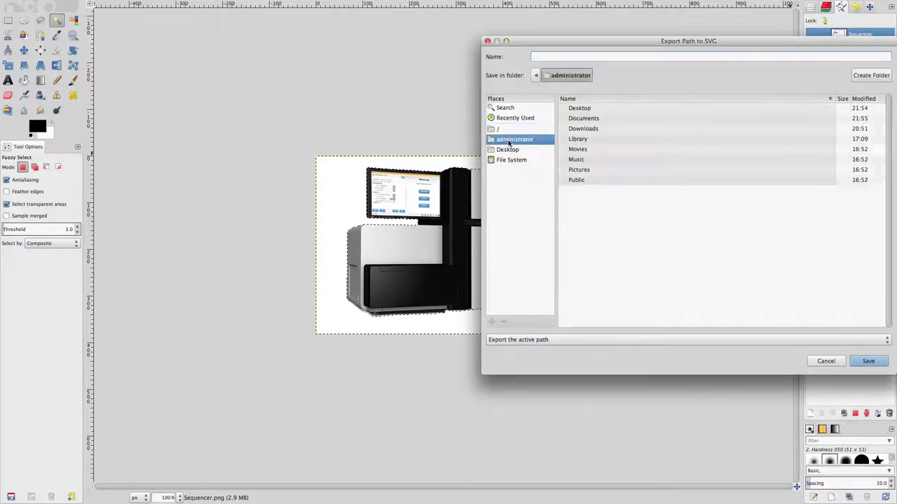
pyautogui.doubleClick(587, 119)
pyautogui.doubleClick(594, 108)
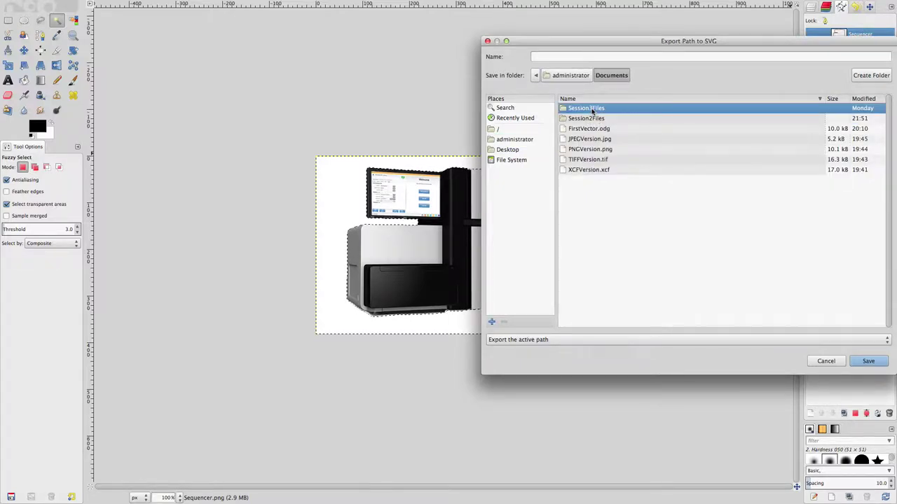
pyautogui.click(582, 56)
pyautogui.write('Sequencer.svg')
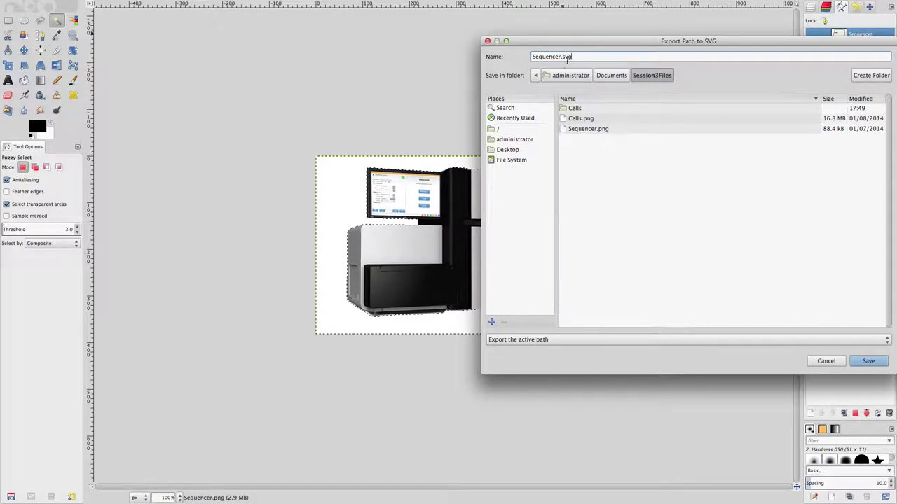
pyautogui.hotkey('shift', 'Left')
pyautogui.hotkey('shift', 'Left')
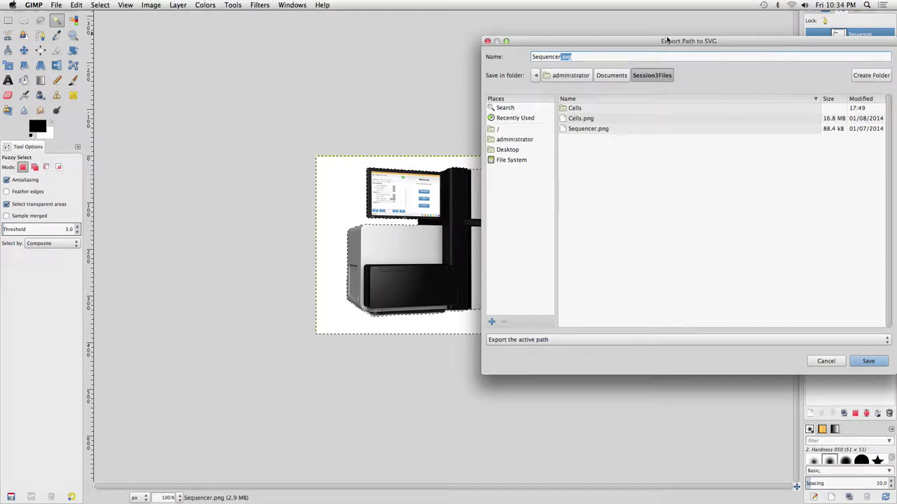
pyautogui.moveTo(667, 40); pyautogui.dragTo(546, 44)
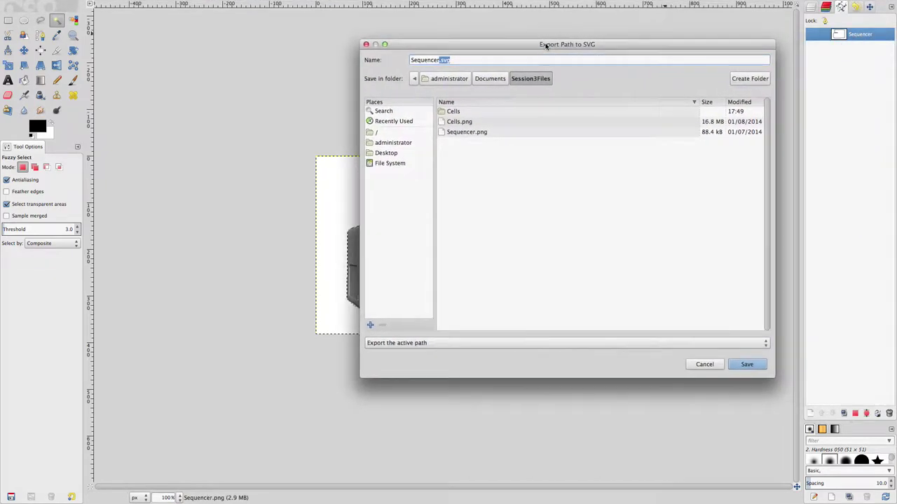
pyautogui.click(747, 365)
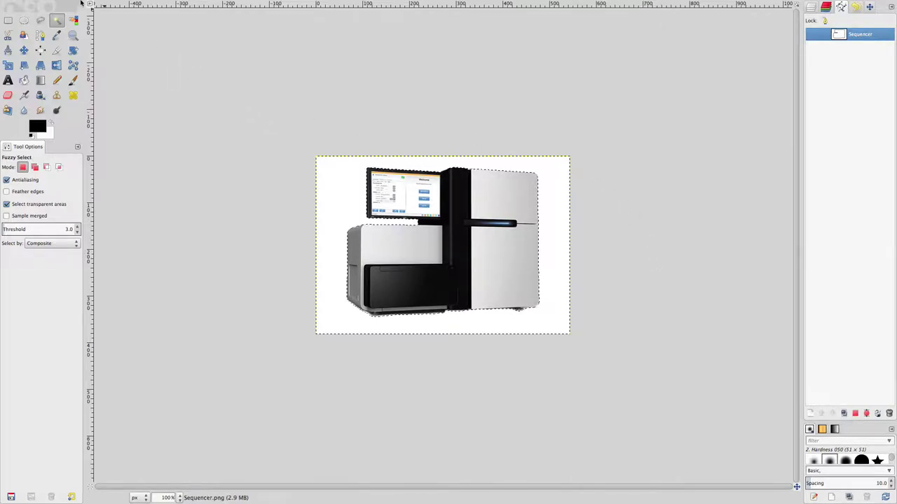
# - Close the Sequencer image and discard its unsaved changes
pyautogui.click(55, 5)
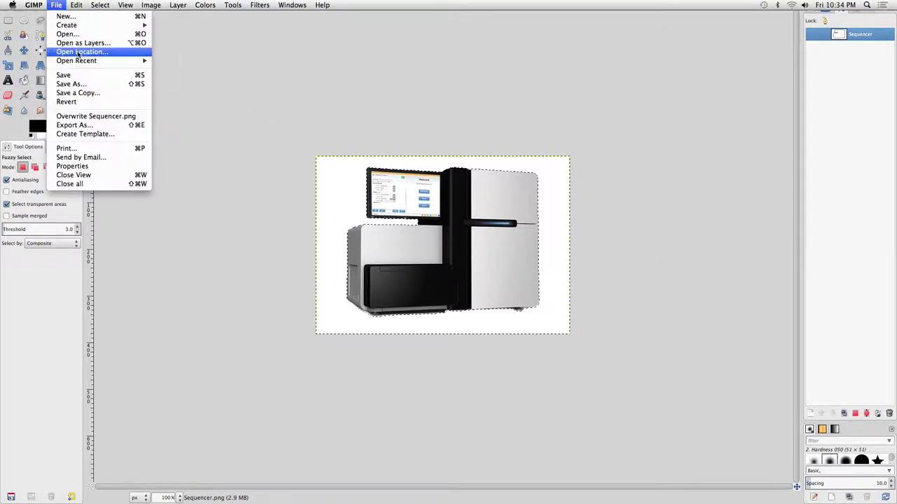
pyautogui.click(99, 184)
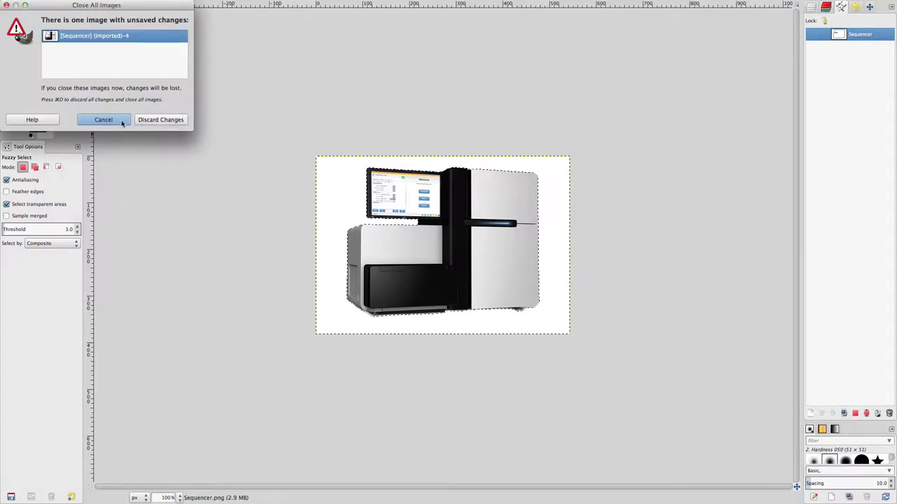
pyautogui.click(151, 119)
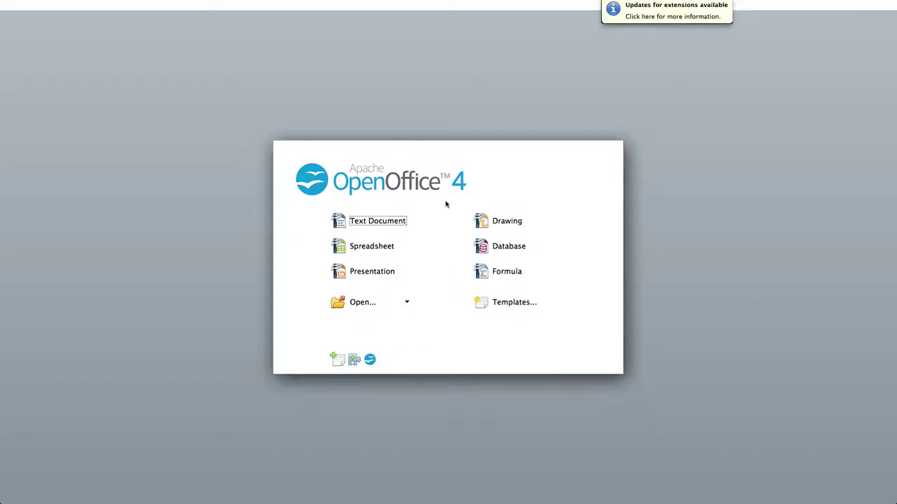
# - Switch to OpenOffice and create a new Drawing document
pyautogui.click(485, 221)
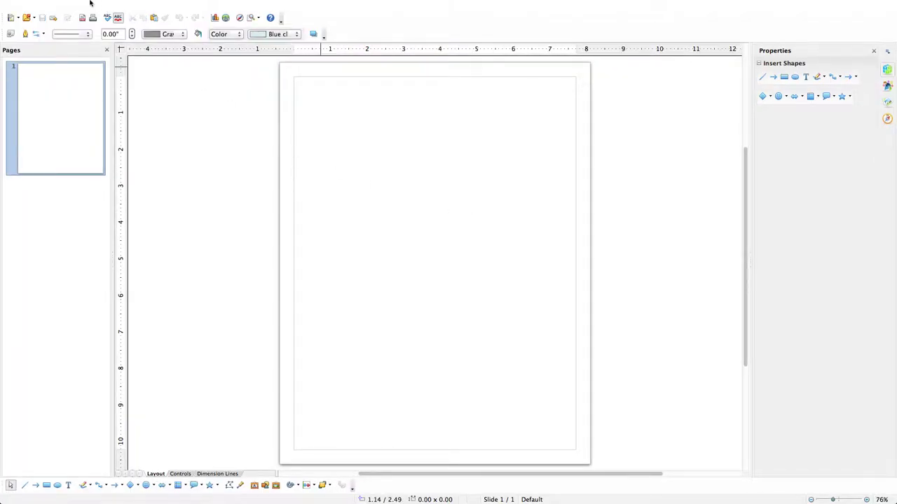
# - Hide the page pane and open Sequencer.svg from the Session3Files folder inside Documents
pyautogui.click(107, 51)
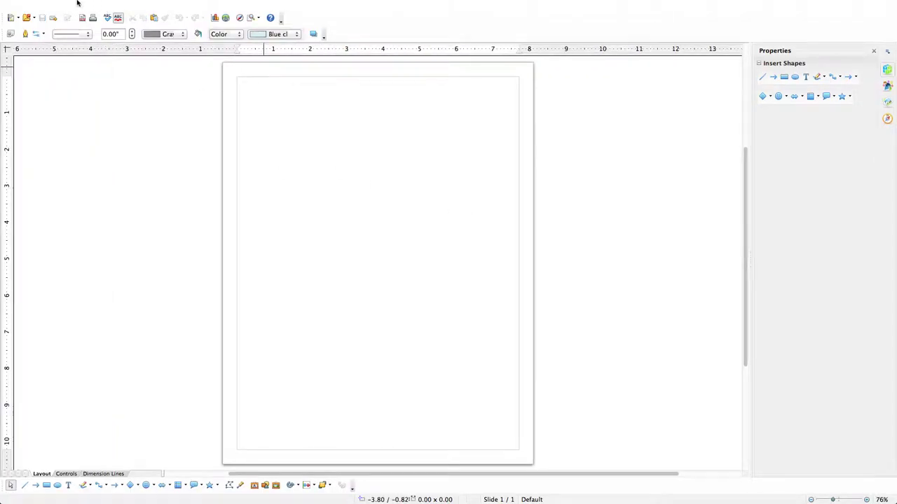
pyautogui.click(76, 4)
pyautogui.click(85, 26)
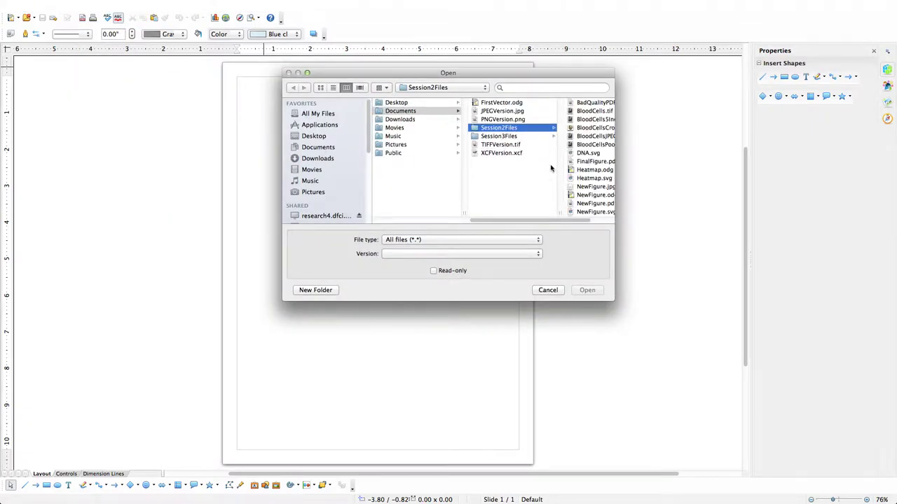
pyautogui.click(499, 136)
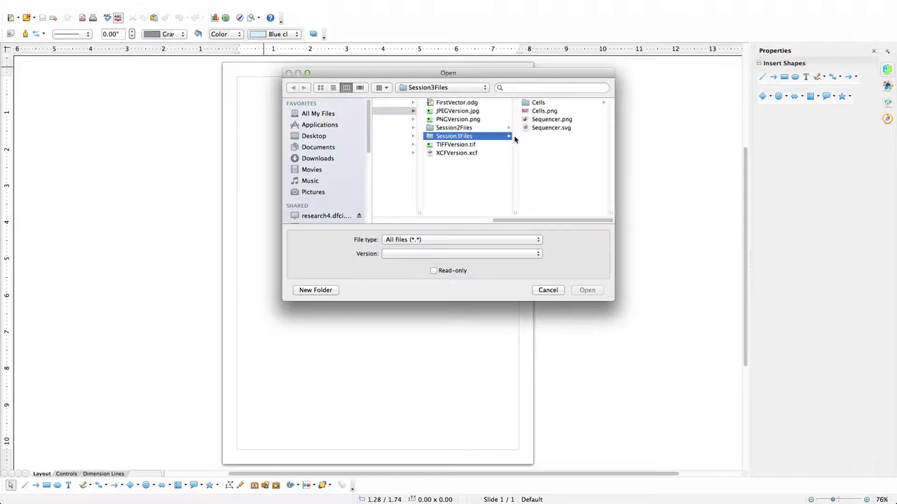
pyautogui.doubleClick(542, 129)
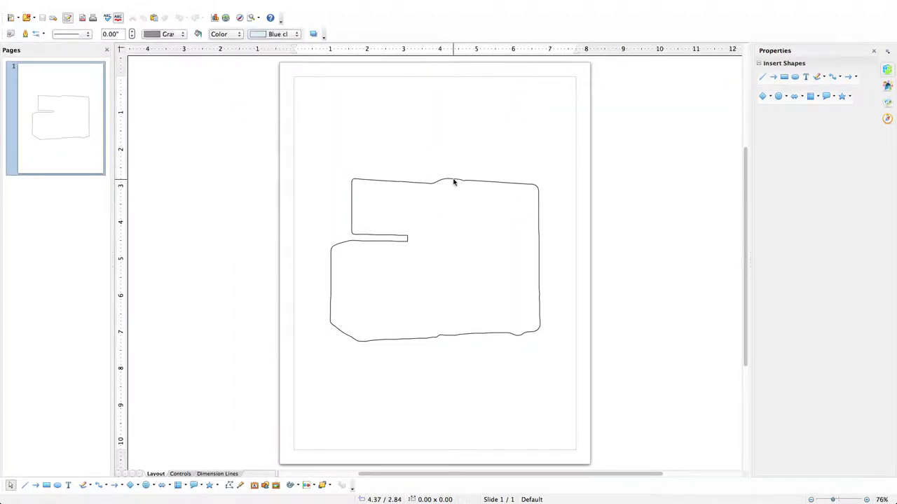
# - Break the imported Sequencer SVG graphic into an editable Bézier curve
pyautogui.click(453, 179)
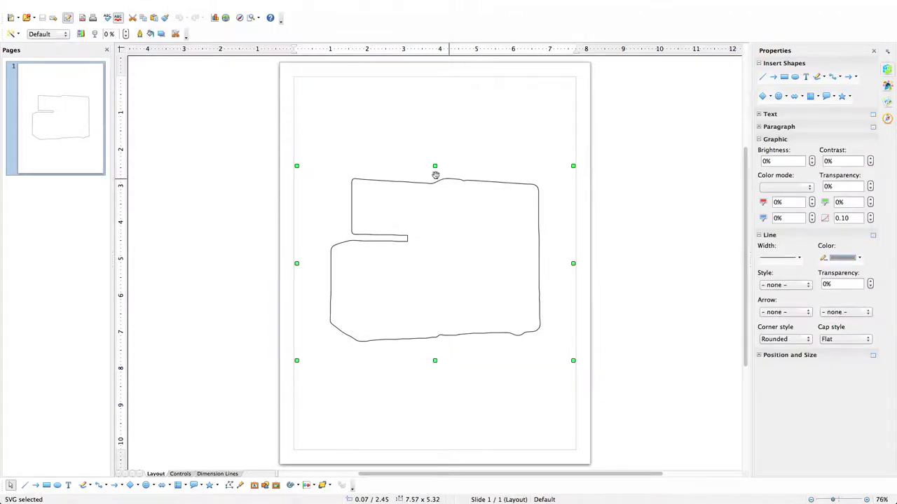
pyautogui.click(201, 5)
pyautogui.moveTo(229, 5)
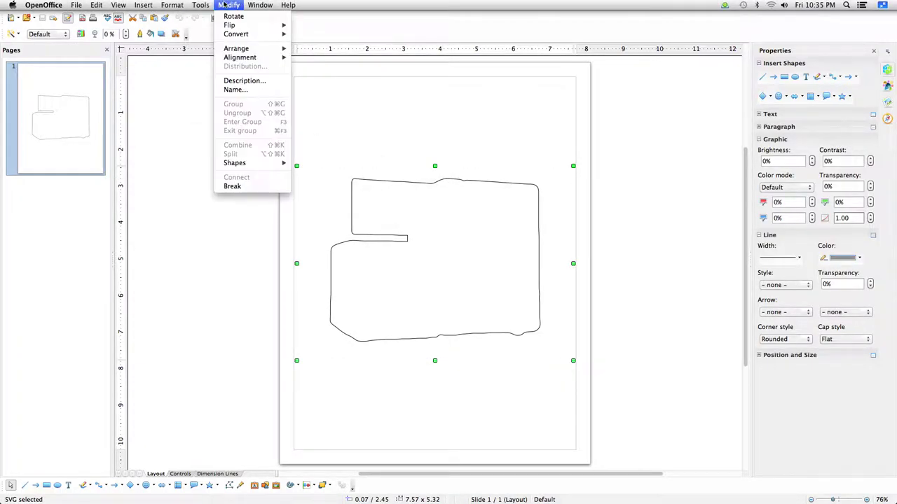
pyautogui.click(249, 187)
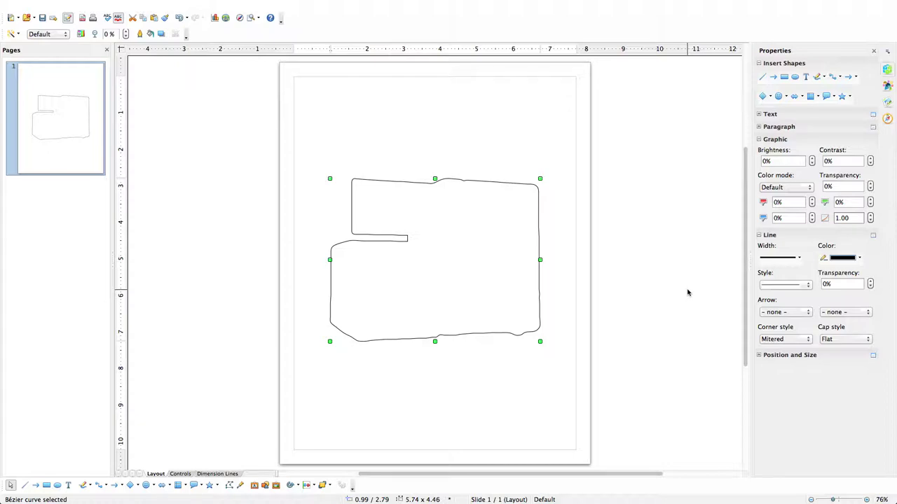
# - Fill the sequencer outline curve with the solid color Gray 7
pyautogui.click(617, 175)
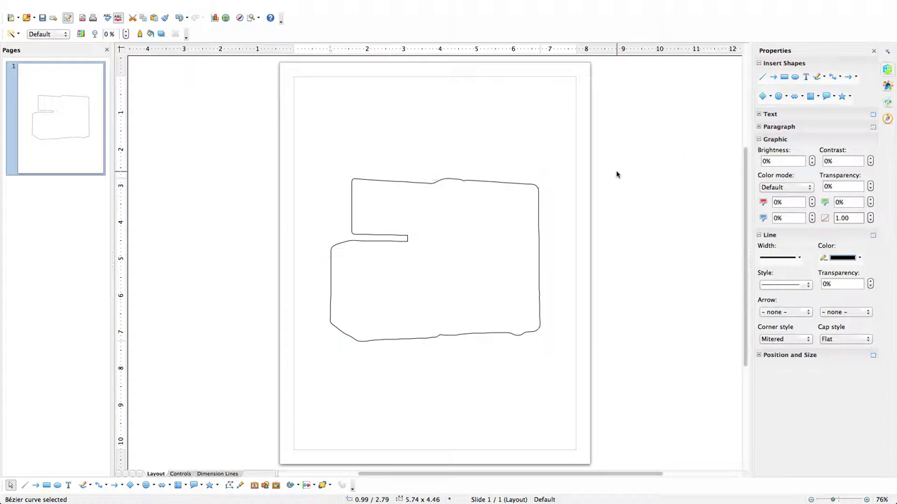
pyautogui.click(510, 184)
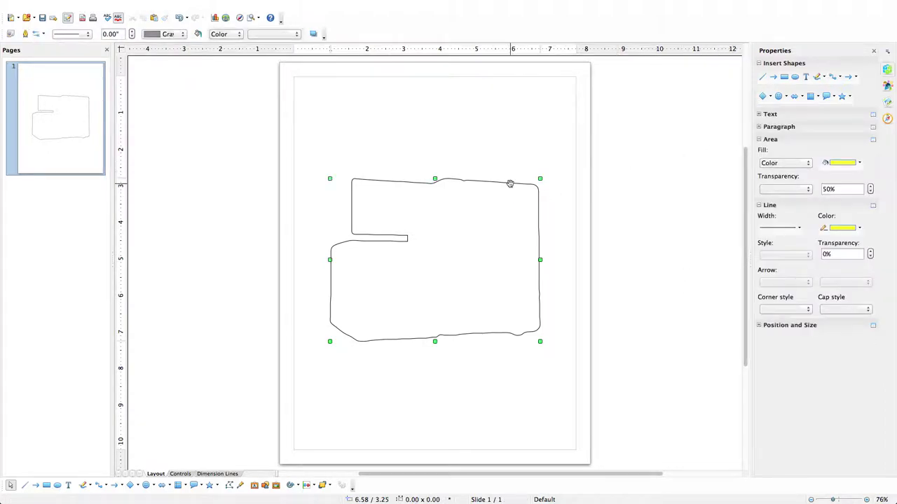
pyautogui.click(800, 162)
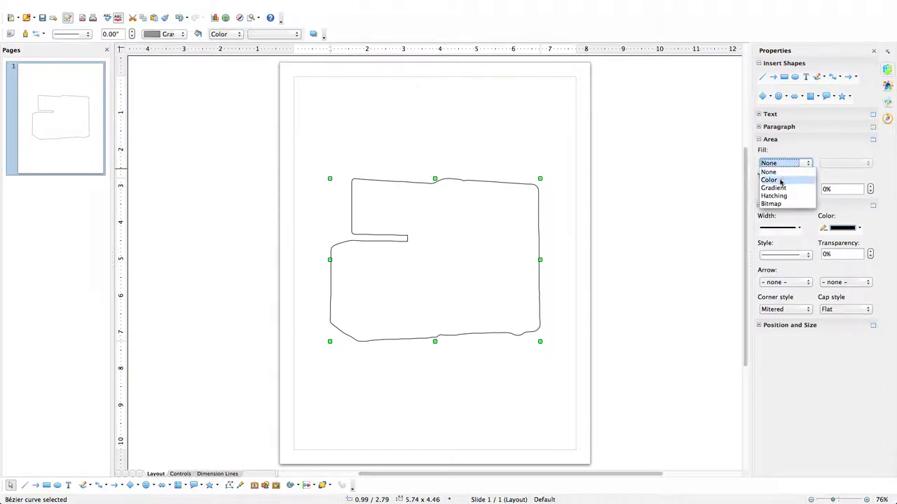
pyautogui.click(771, 179)
pyautogui.click(849, 163)
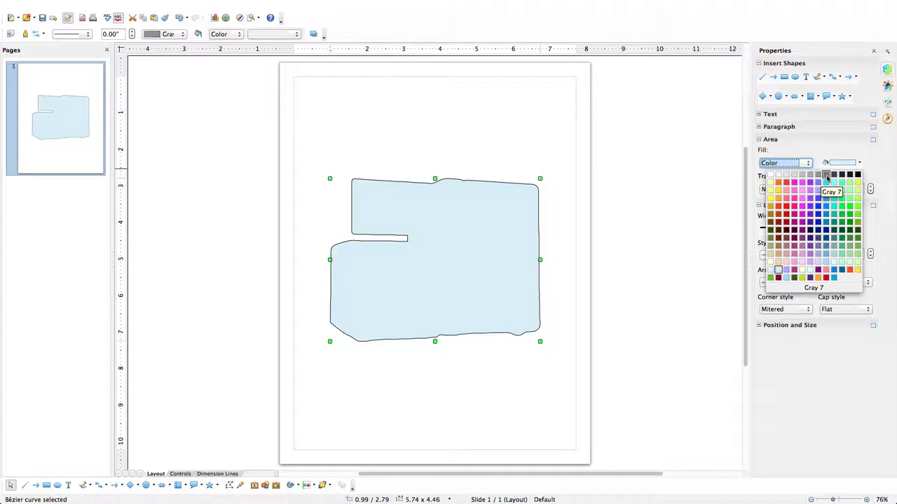
pyautogui.click(826, 175)
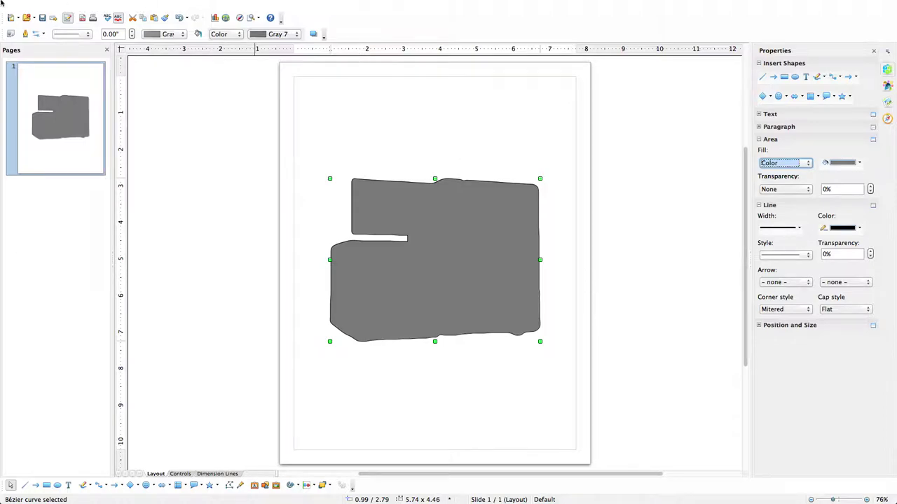
# - Close the Sequencer drawing and discard its unsaved changes
pyautogui.click(73, 5)
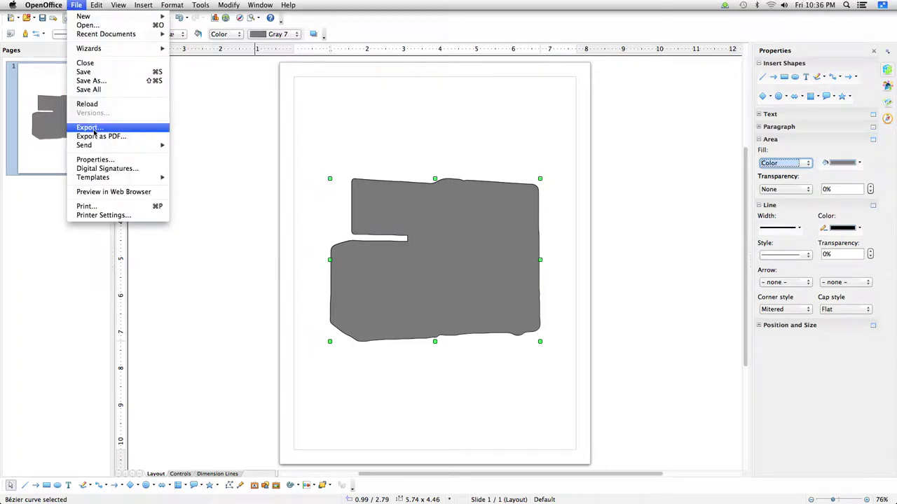
pyautogui.click(89, 64)
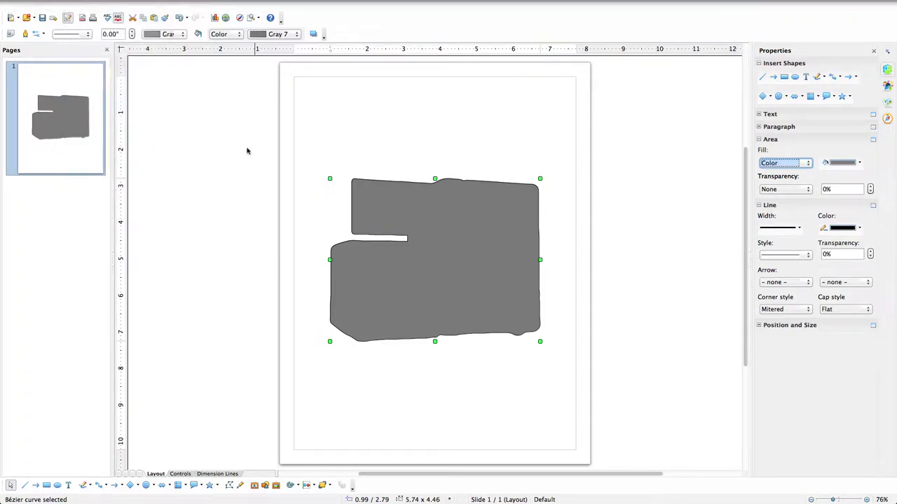
pyautogui.click(452, 269)
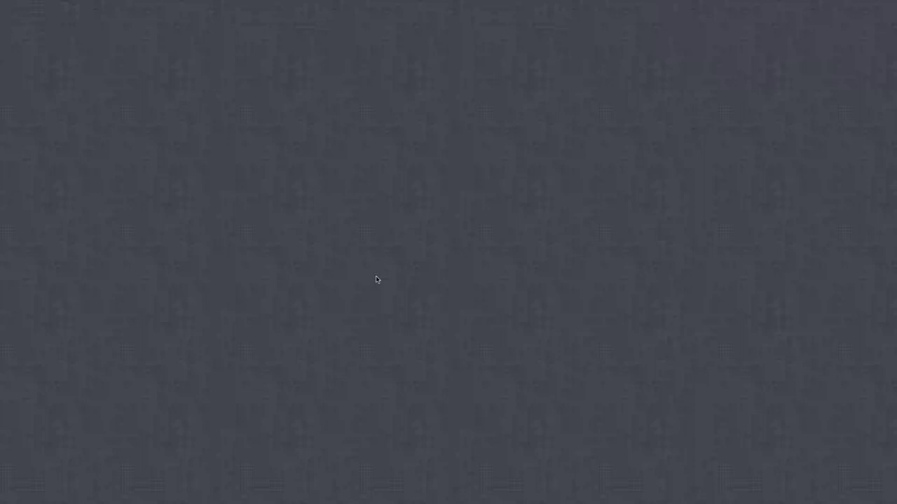
# - Create a new Drawing document and hide its page pane
pyautogui.click(73, 5)
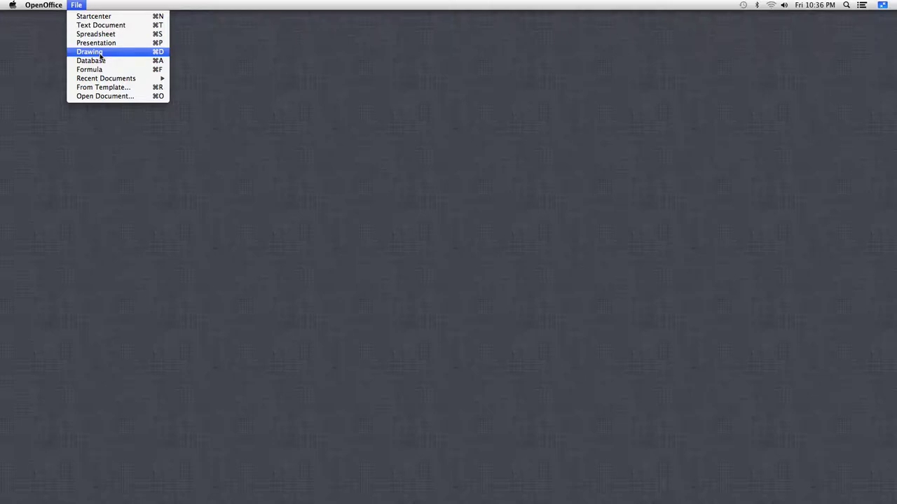
pyautogui.click(152, 54)
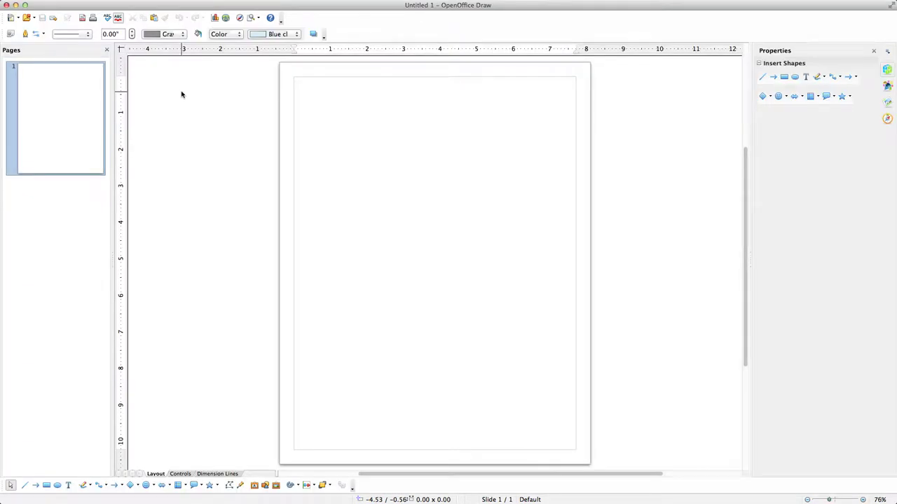
pyautogui.click(106, 52)
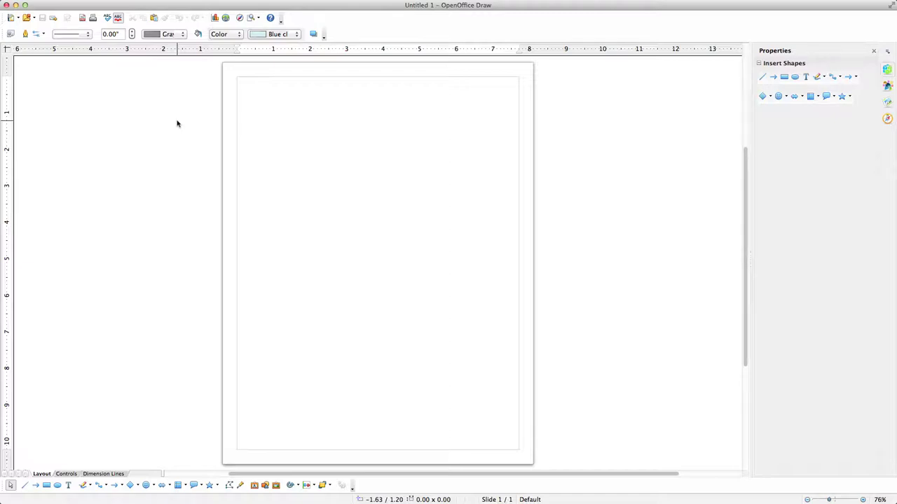
# - Display the drawing grid on the page and bring it to the front
pyautogui.click(118, 5)
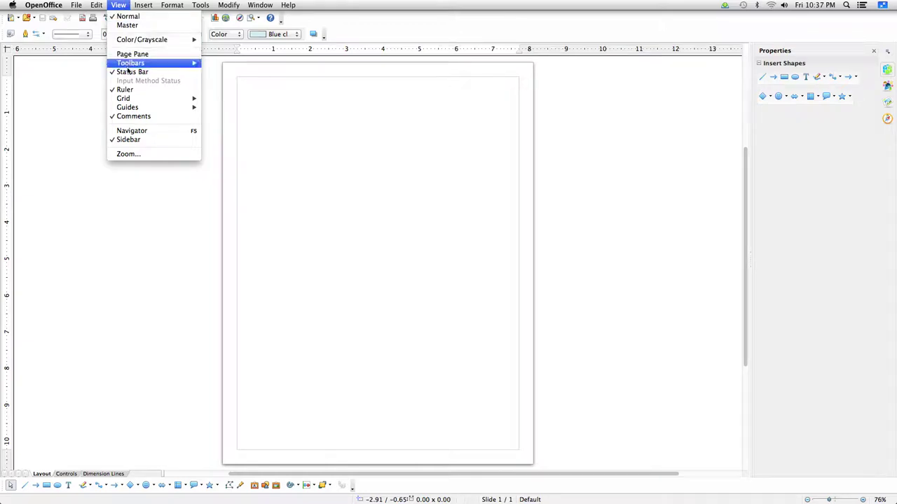
pyautogui.moveTo(132, 101)
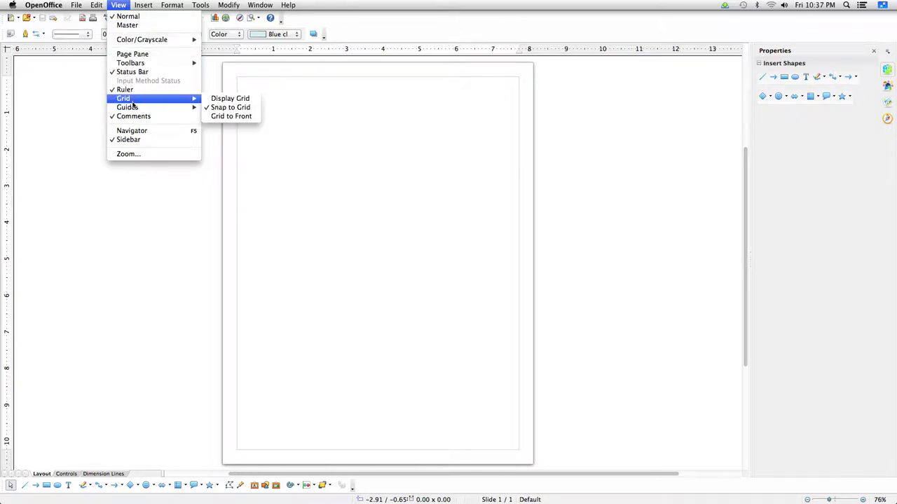
pyautogui.click(230, 102)
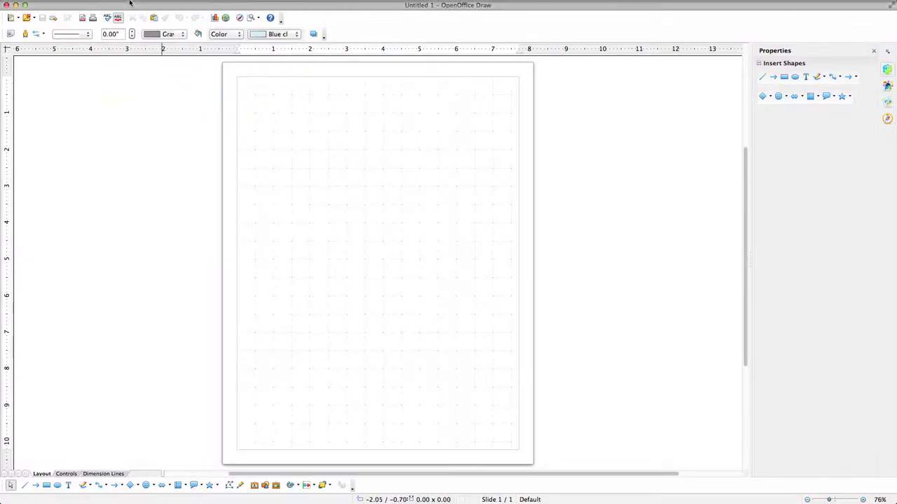
pyautogui.click(124, 4)
pyautogui.moveTo(139, 101)
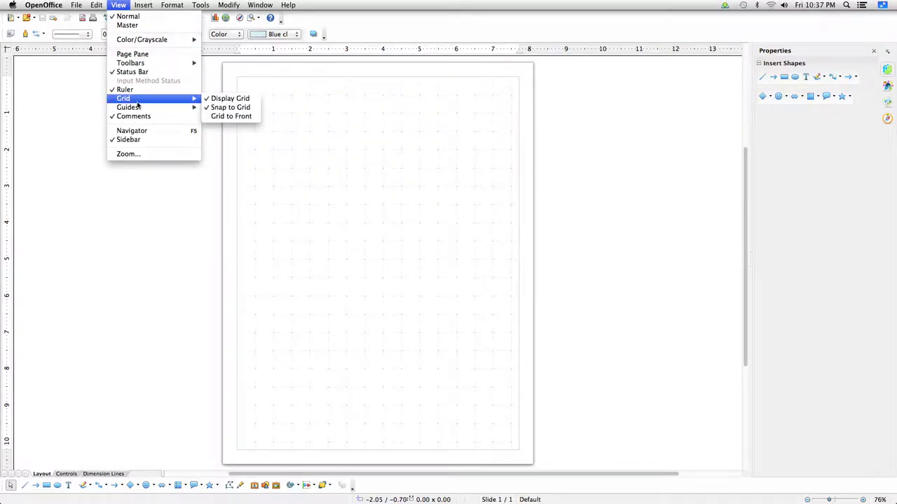
pyautogui.click(227, 116)
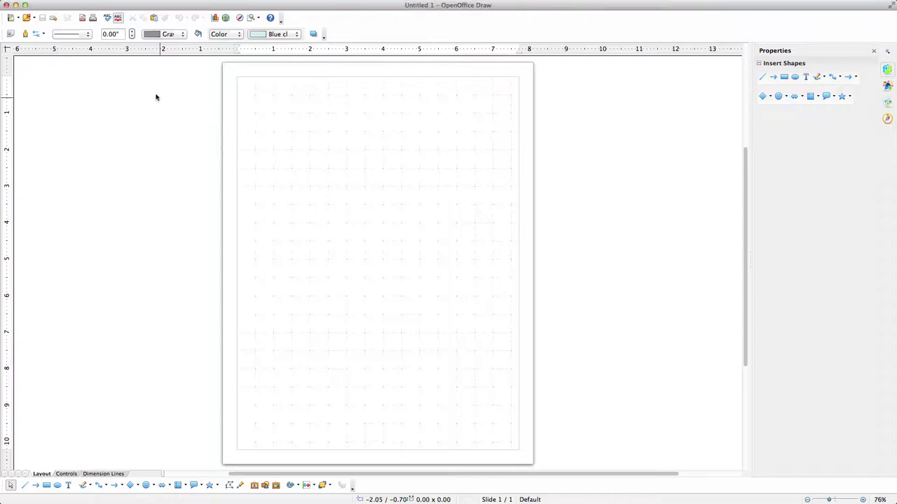
pyautogui.click(119, 4)
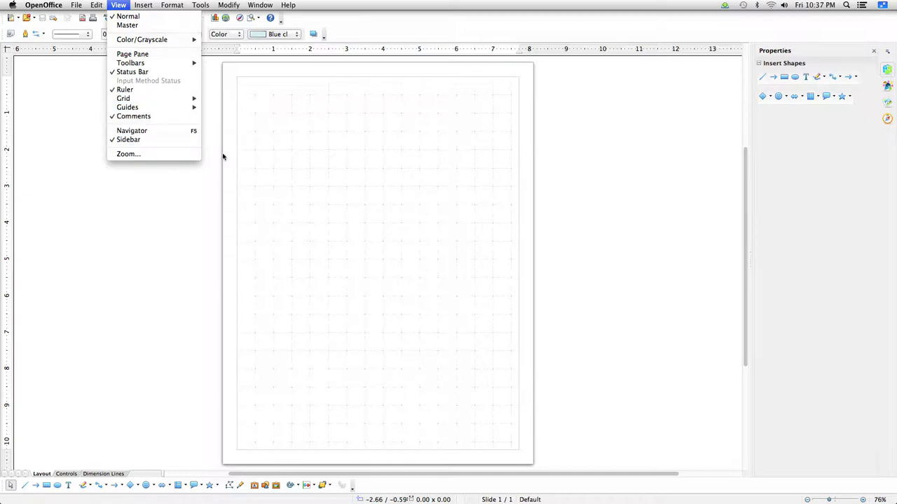
pyautogui.click(178, 252)
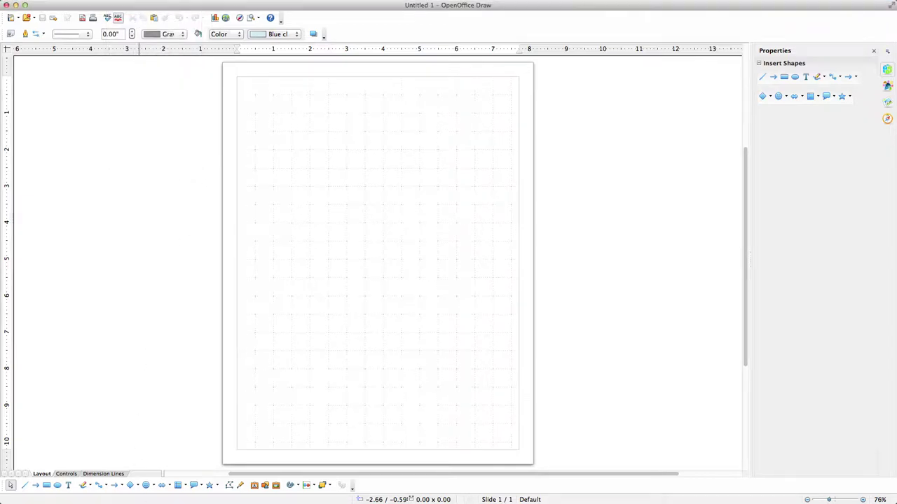
# - Draw an open Bézier curve with the Curve tool from 2.50 / 3.00 through 3.50 / 6.00 to 5.50 / 4.50, with vertical handles at the first two points
pyautogui.click(91, 485)
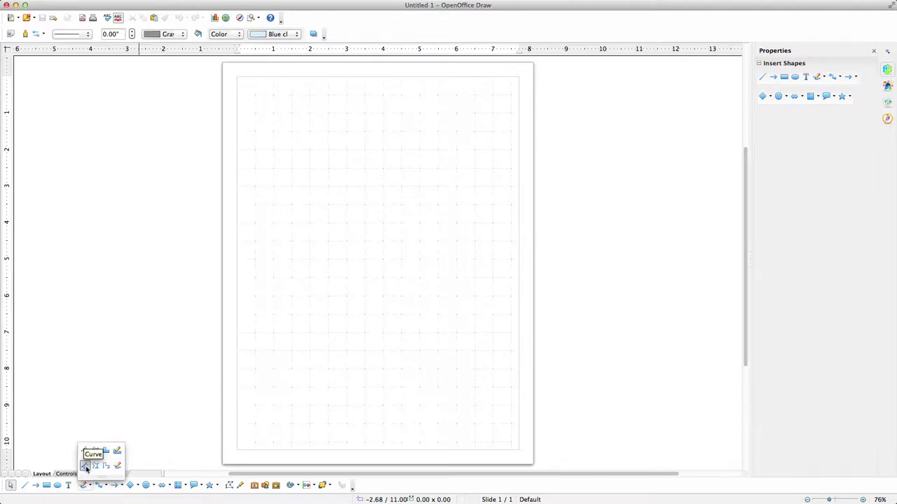
pyautogui.click(85, 467)
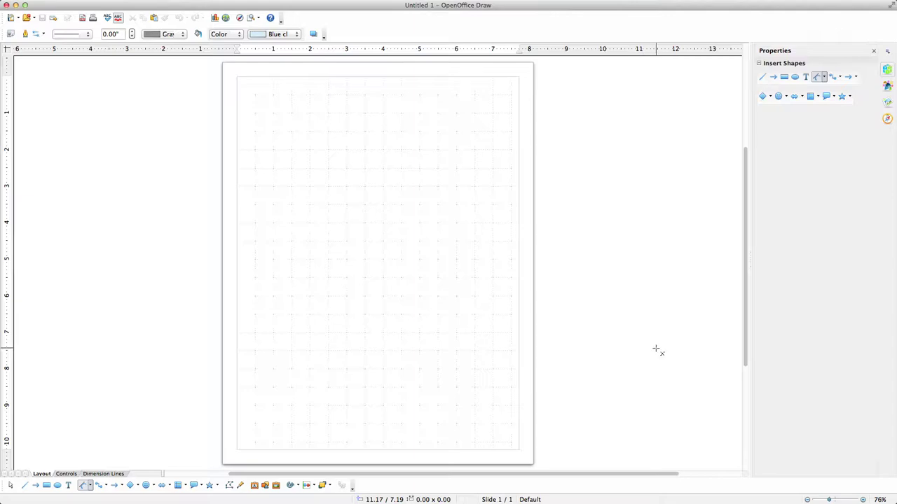
pyautogui.click(865, 500)
pyautogui.click(865, 500)
pyautogui.click(864, 499)
pyautogui.click(865, 499)
pyautogui.click(865, 499)
pyautogui.click(865, 500)
pyautogui.click(865, 500)
pyautogui.click(865, 500)
pyautogui.click(864, 499)
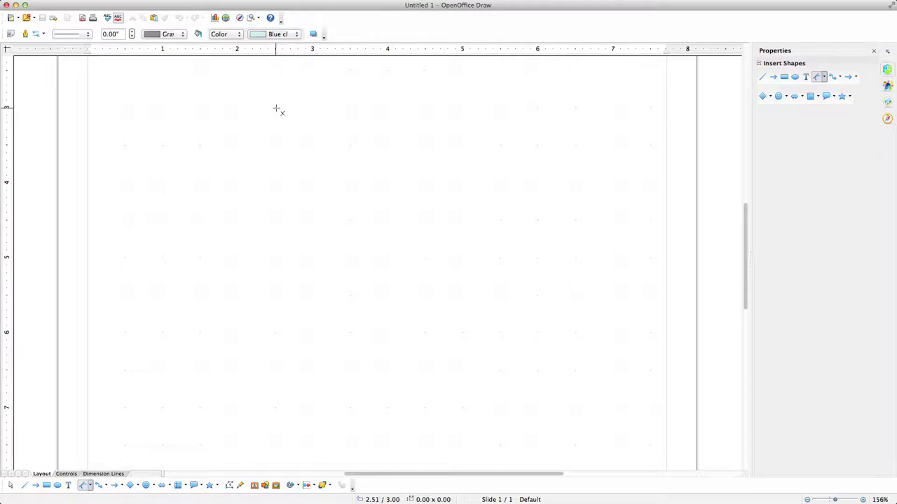
pyautogui.click(276, 109)
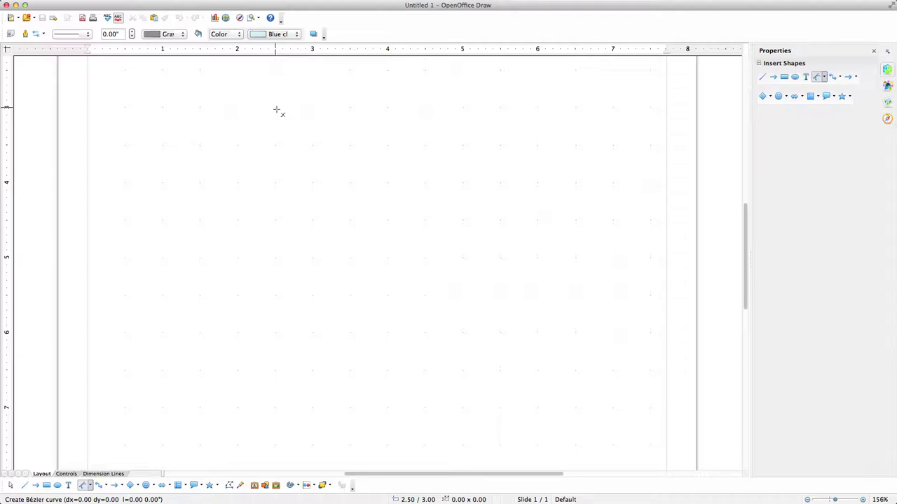
pyautogui.moveTo(276, 110); pyautogui.dragTo(275, 222)
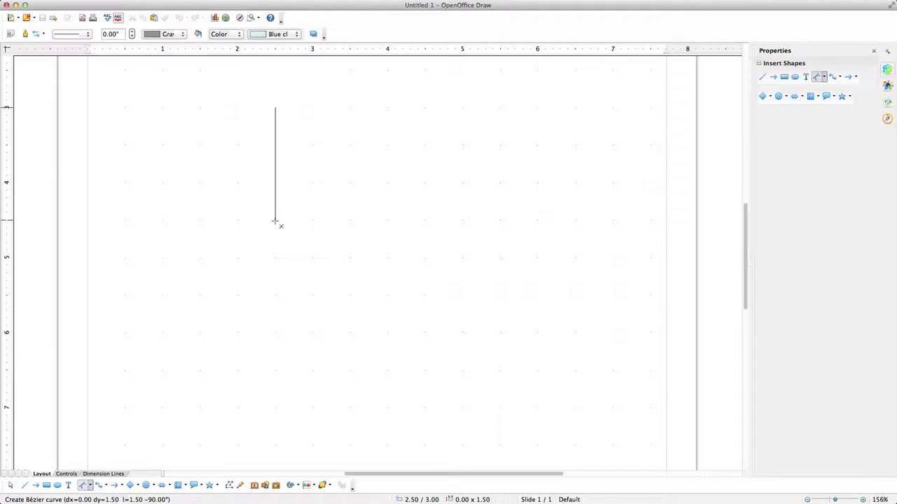
pyautogui.moveTo(275, 221); pyautogui.dragTo(279, 223)
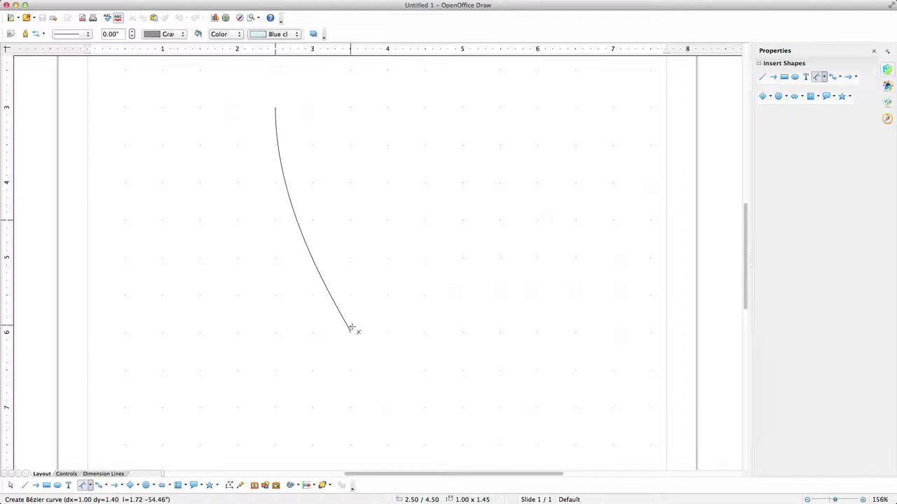
pyautogui.moveTo(350, 328); pyautogui.dragTo(351, 221)
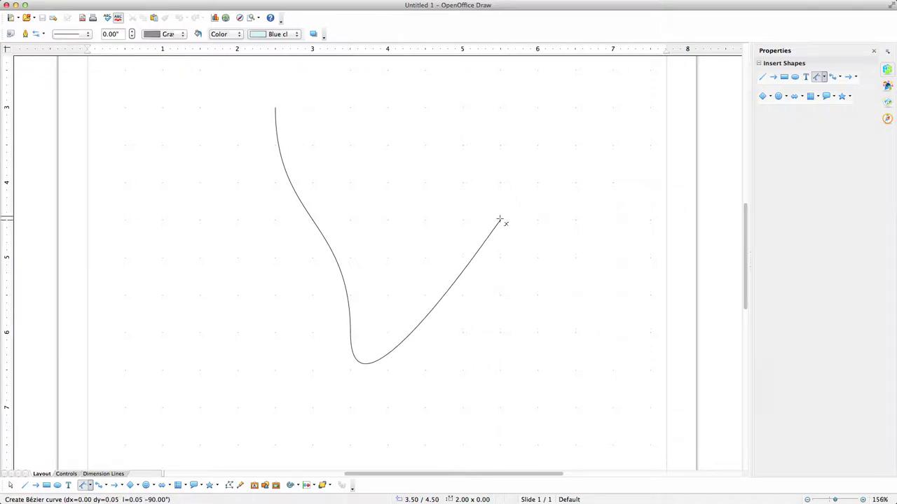
pyautogui.doubleClick(501, 221)
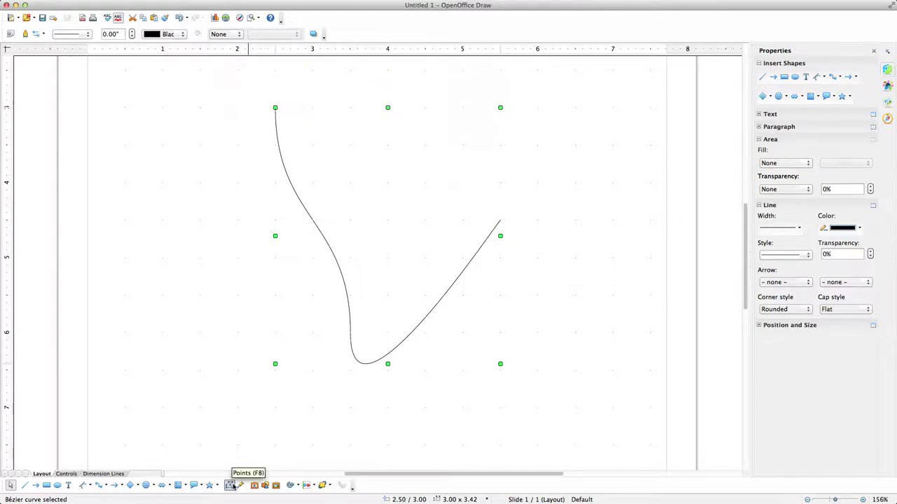
# - Delete the Bézier curve's end point at 5.50 / 4.50, finish editing its points and deselect the curve
pyautogui.click(230, 485)
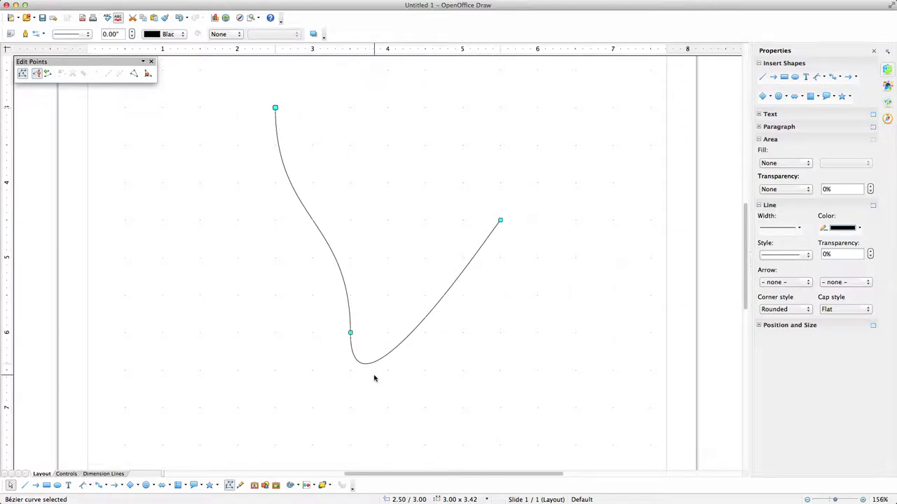
pyautogui.click(500, 220)
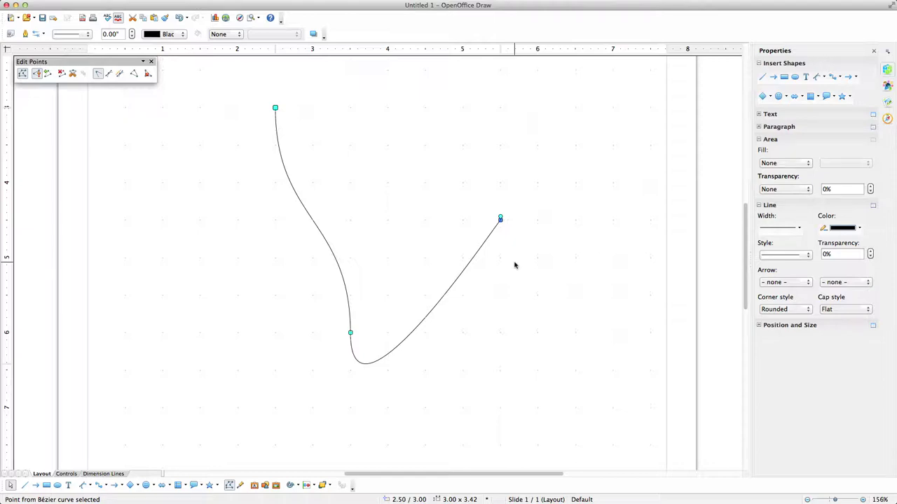
pyautogui.press('Delete')
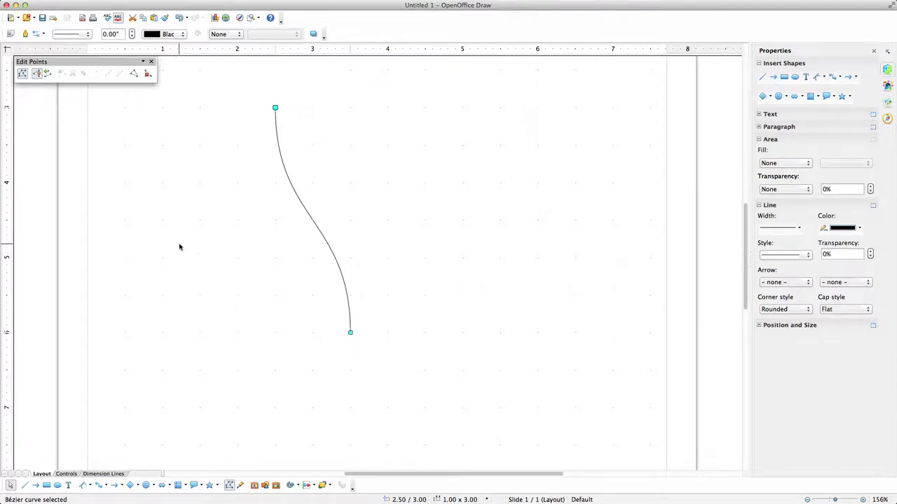
pyautogui.click(230, 488)
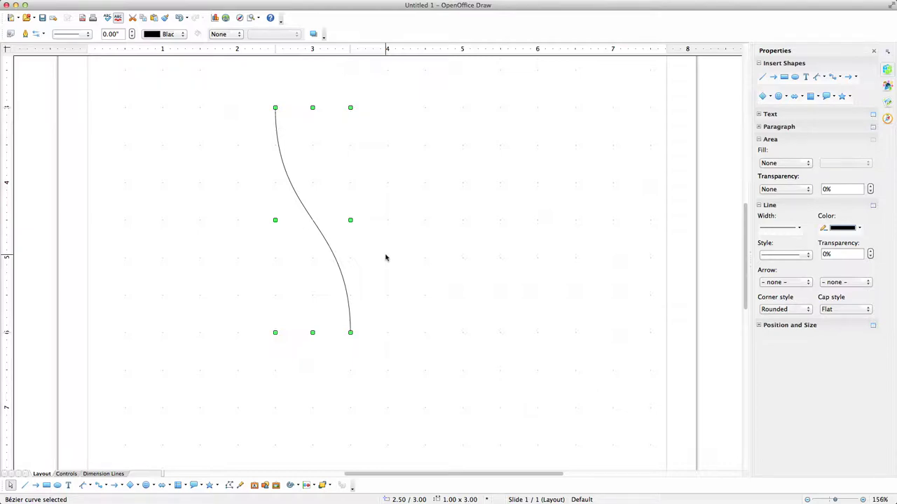
pyautogui.click(550, 162)
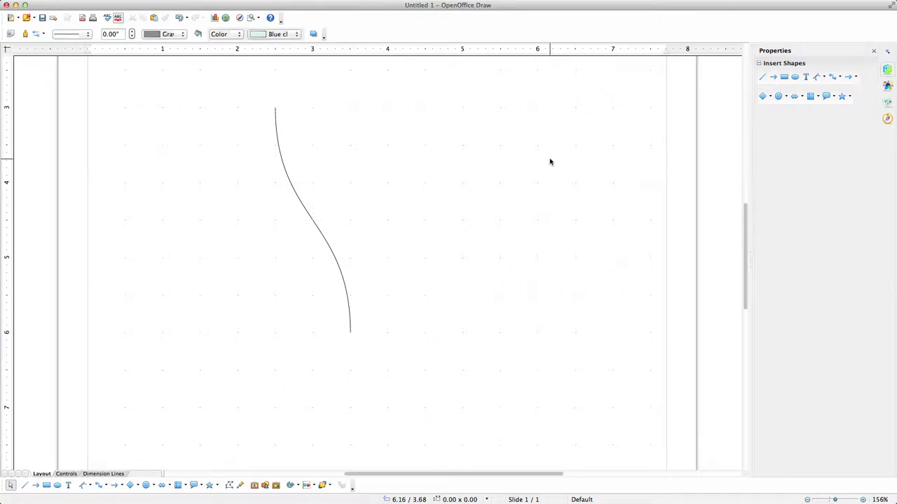
# - Draw a second Bézier curve from 3.50 / 3.00 through 2.50 / 6.00 to about 0.65 / 4.45, with 1.50 vertical handles at the first two points
pyautogui.click(84, 486)
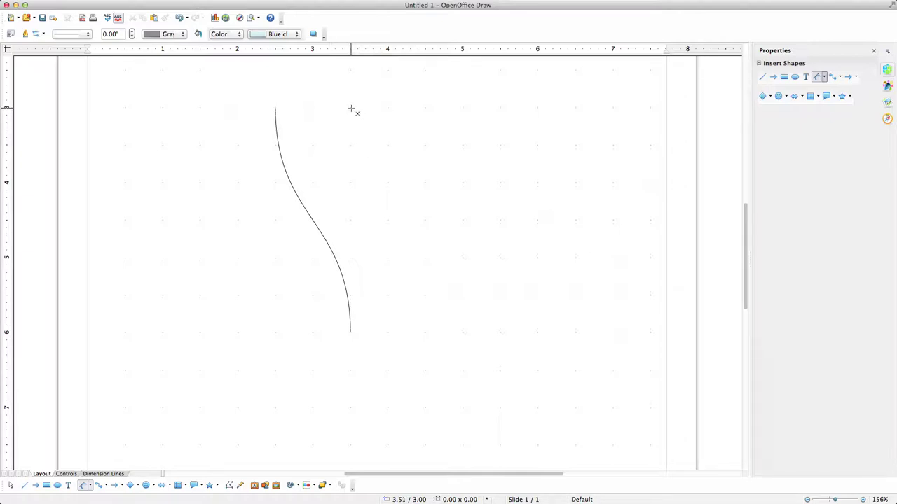
pyautogui.moveTo(351, 109); pyautogui.dragTo(351, 221)
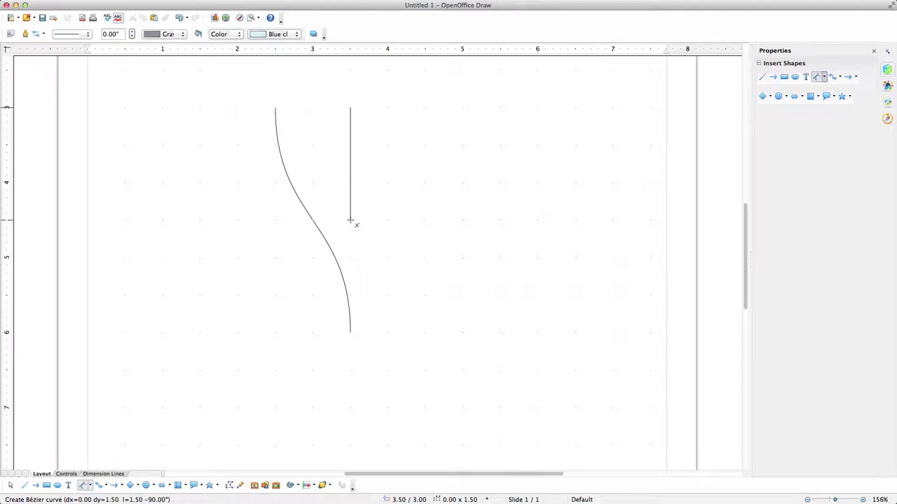
pyautogui.moveTo(351, 220); pyautogui.dragTo(350, 220)
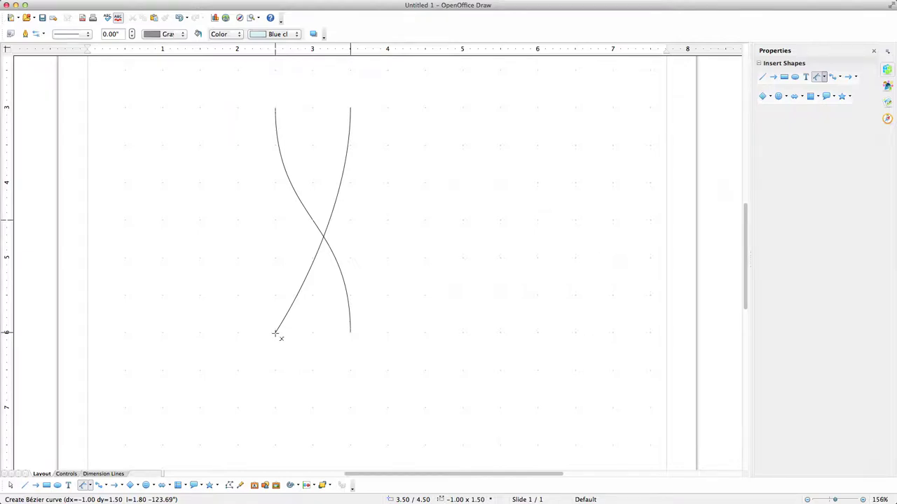
pyautogui.moveTo(275, 333); pyautogui.dragTo(275, 222)
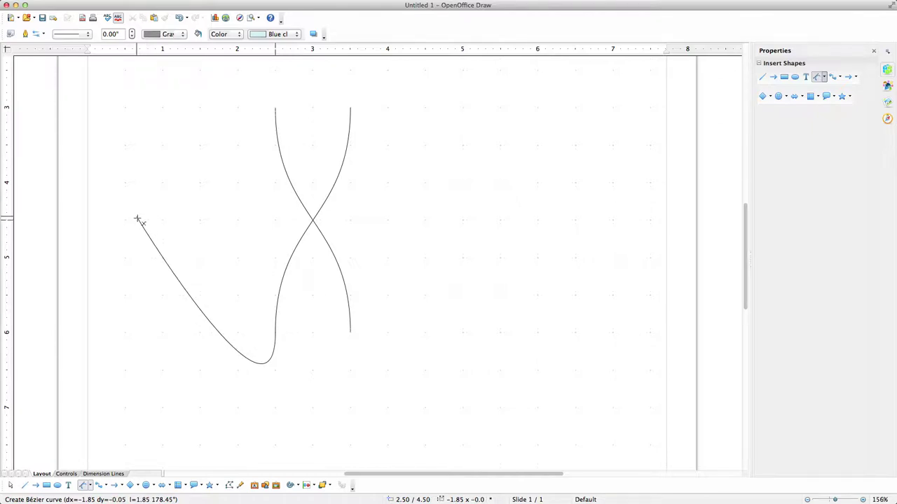
pyautogui.doubleClick(137, 220)
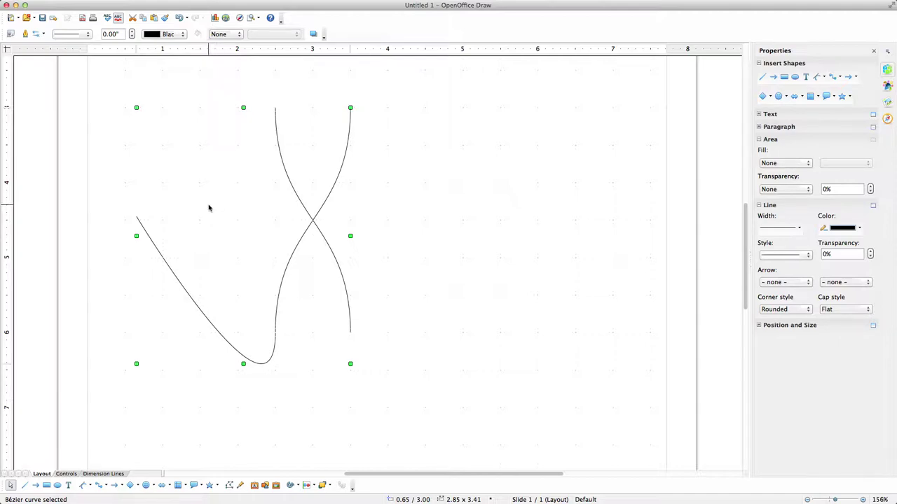
# - Delete the second curve's end point at about 0.65 / 4.45, finish editing its points and deselect the curve
pyautogui.click(229, 485)
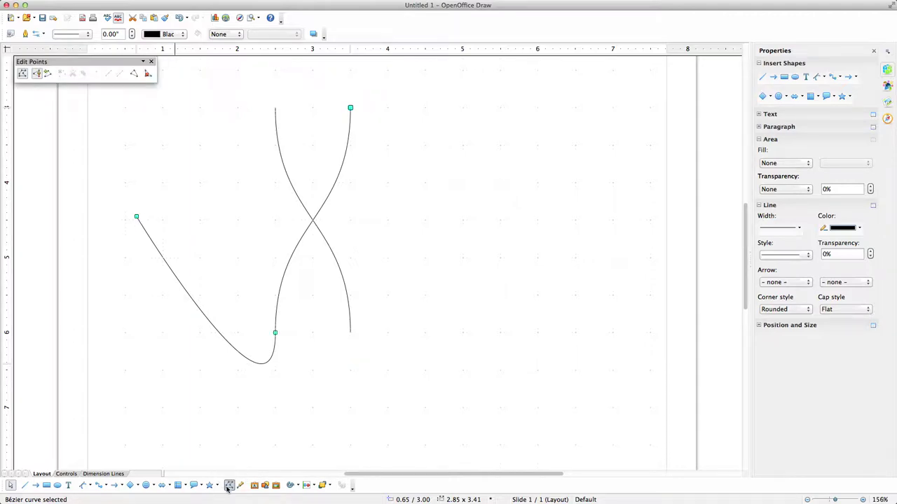
pyautogui.click(137, 218)
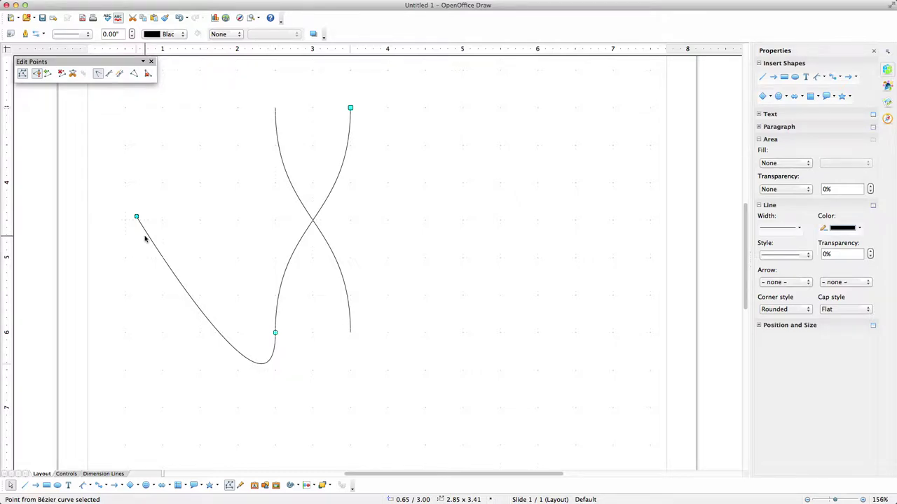
pyautogui.press('Delete')
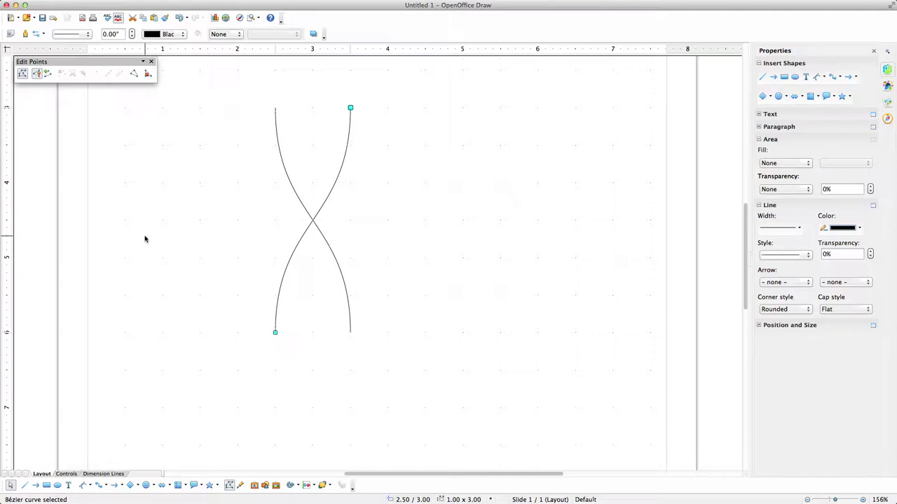
pyautogui.click(229, 485)
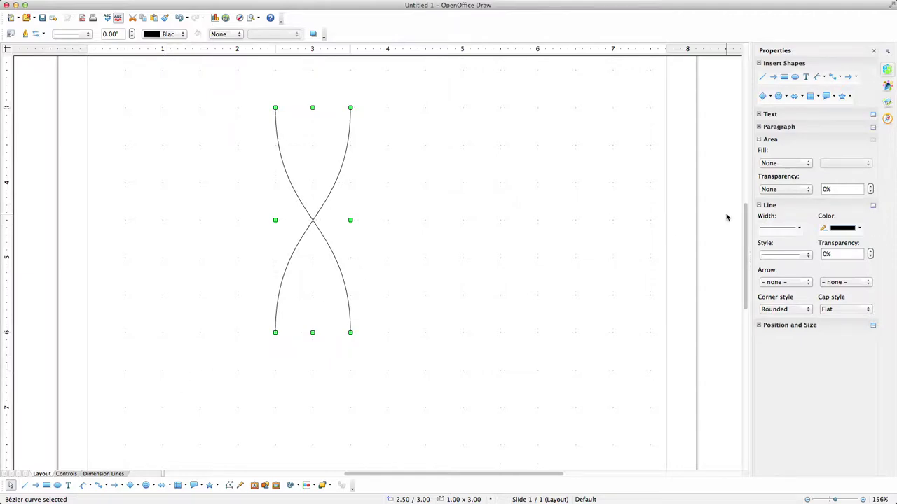
pyautogui.click(558, 195)
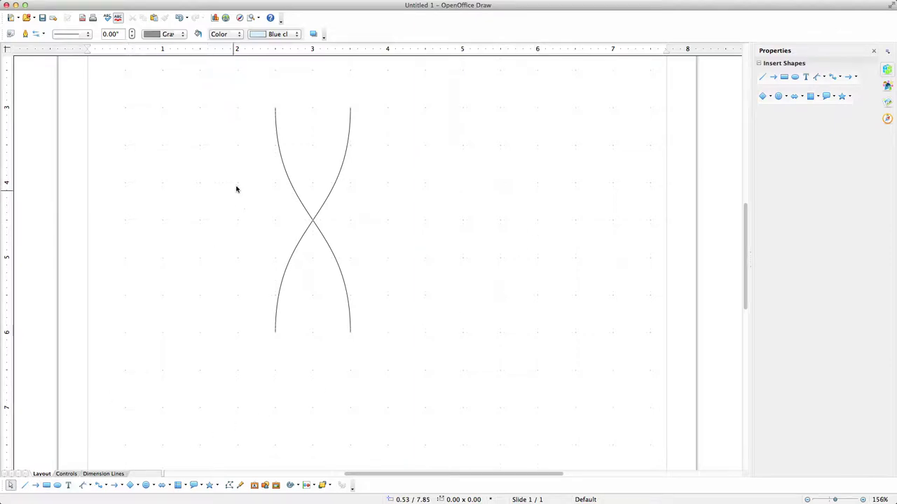
# - Set the line width of both crossing Bézier curves to 6.0pt
pyautogui.click(275, 131)
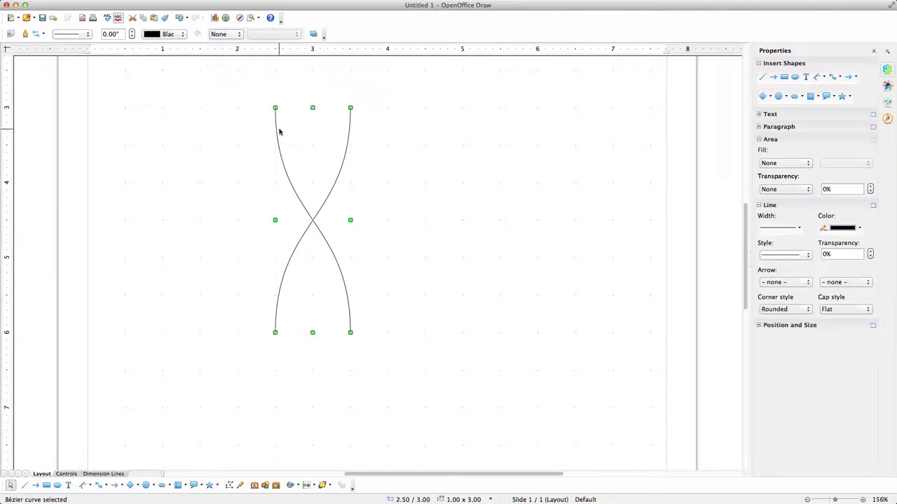
pyautogui.keyDown('shift'); pyautogui.click(346, 147); pyautogui.keyUp('shift')
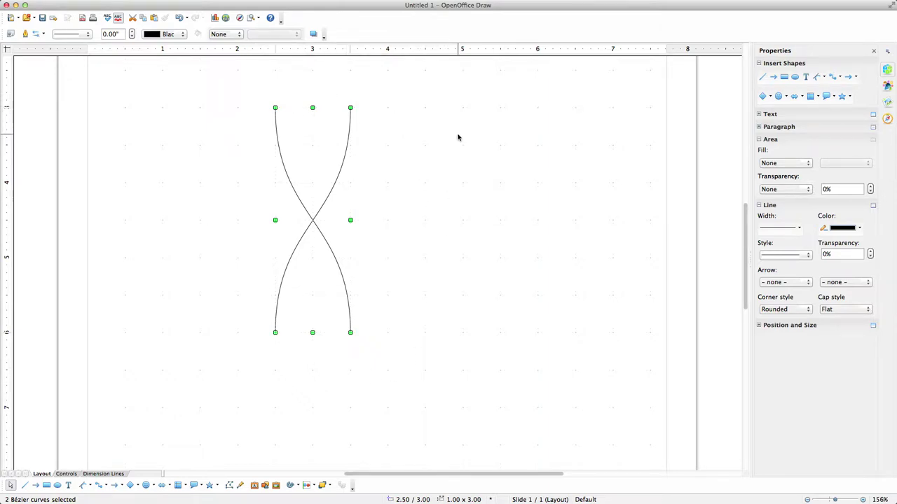
pyautogui.click(799, 229)
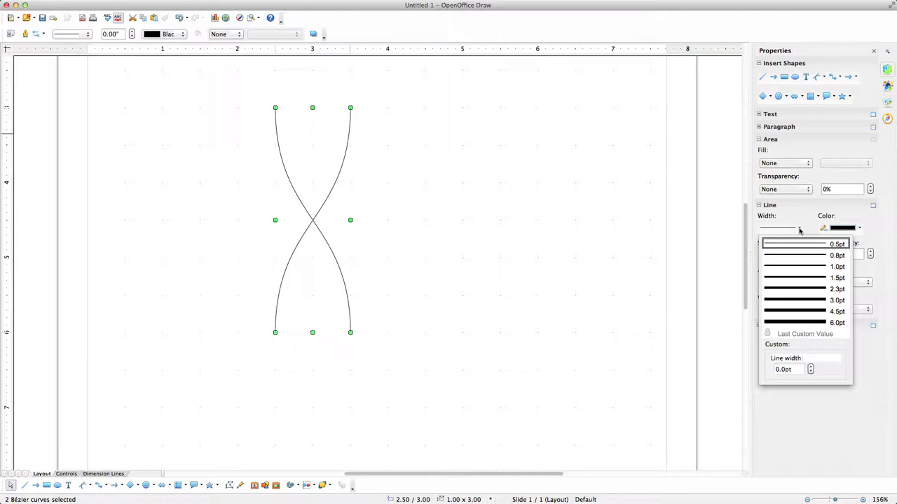
pyautogui.click(834, 323)
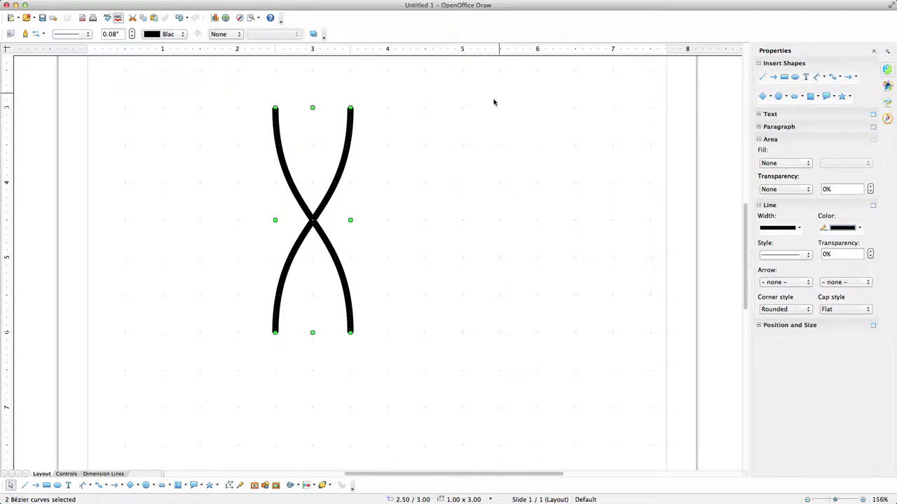
pyautogui.click(546, 138)
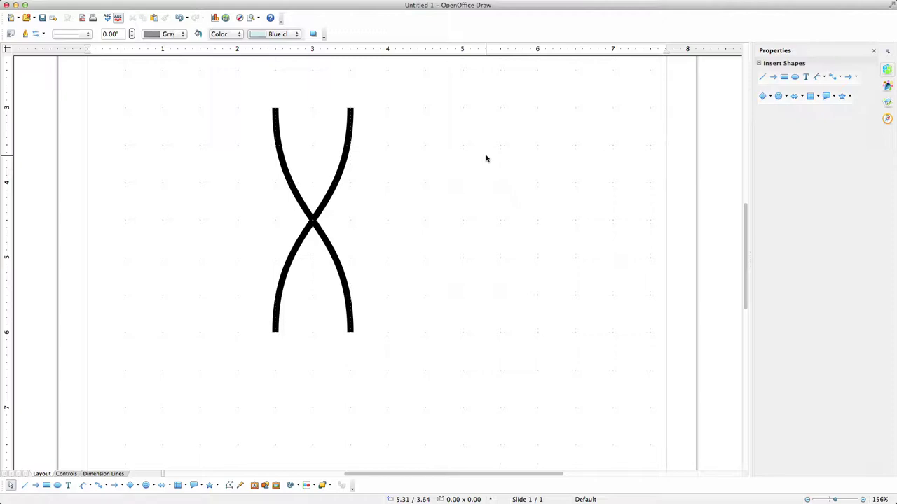
# - Draw a 1.00 long horizontal line between the two curves at 2.50 / 3.15 and set its width to 6.0pt
pyautogui.click(26, 487)
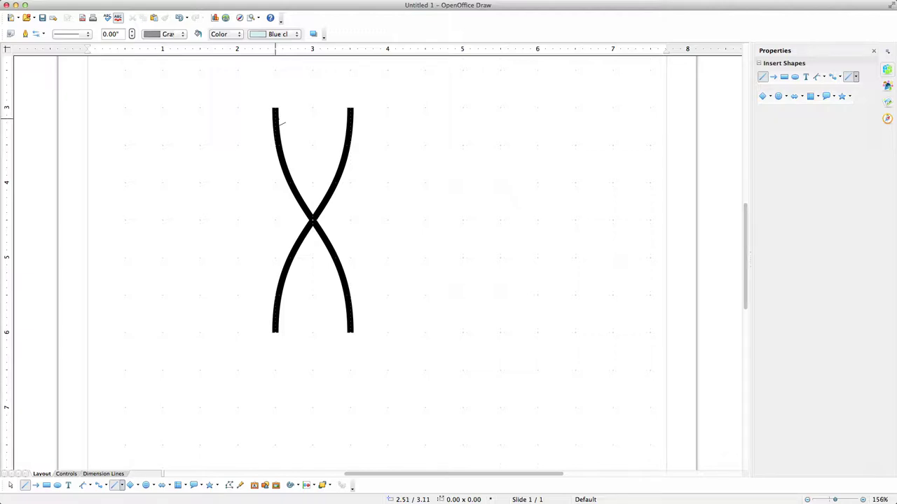
pyautogui.moveTo(277, 119); pyautogui.dragTo(350, 119)
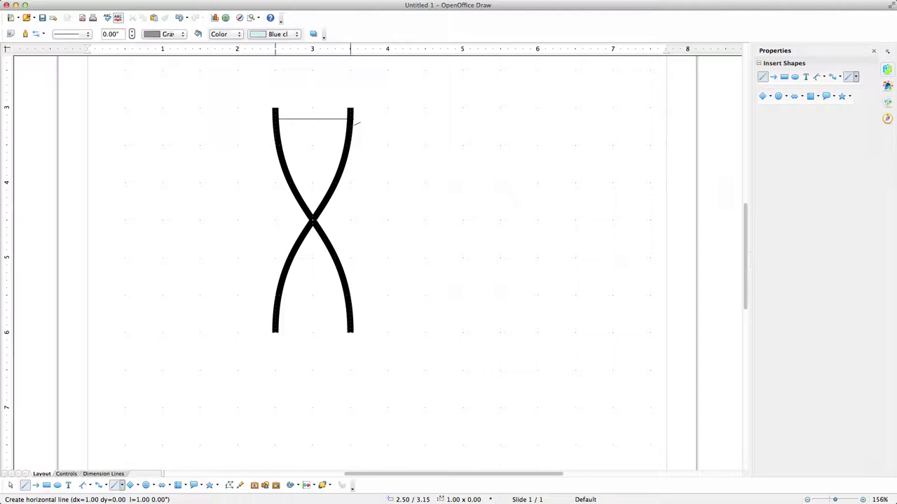
pyautogui.moveTo(356, 123); pyautogui.dragTo(356, 122)
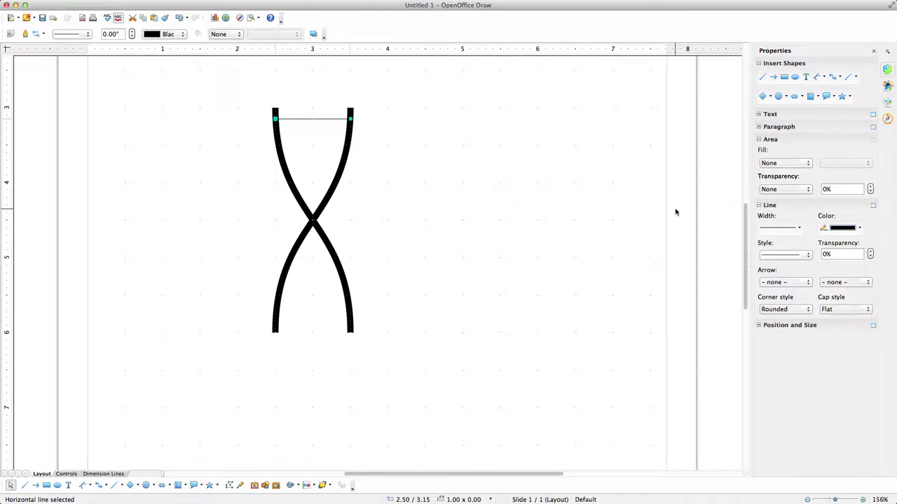
pyautogui.click(791, 231)
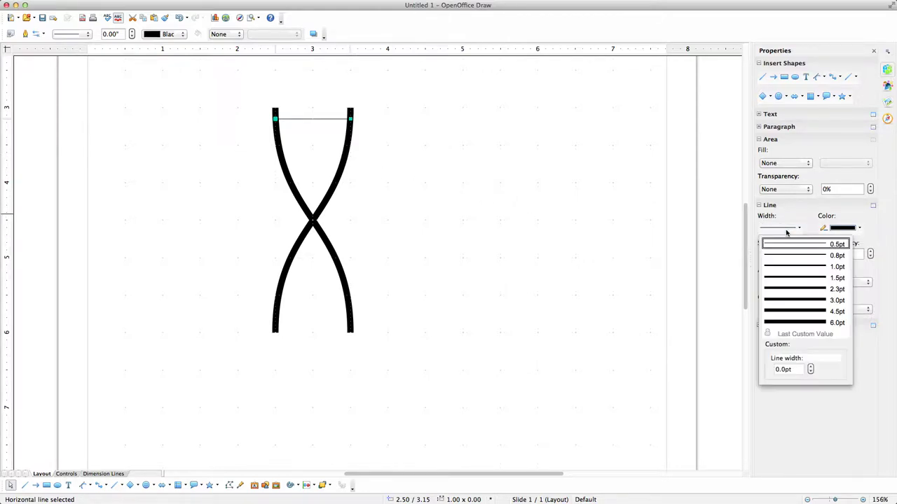
pyautogui.click(823, 322)
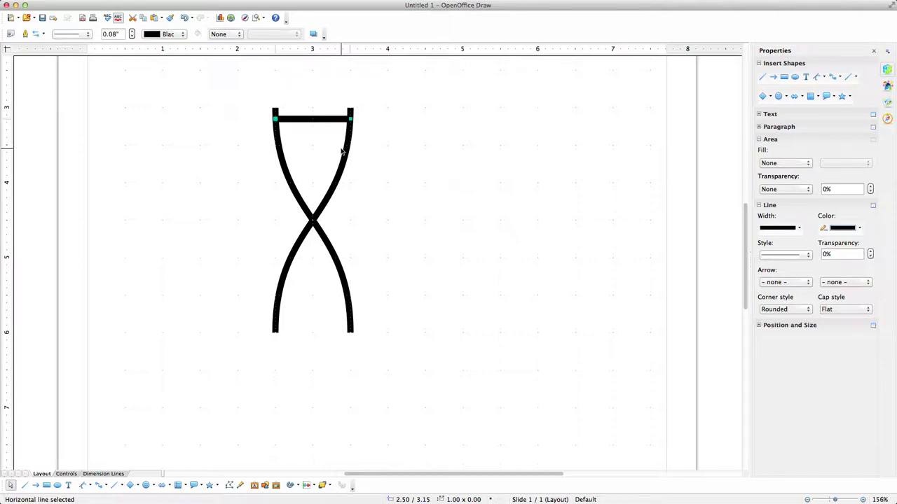
pyautogui.press('Down')
pyautogui.press('Down')
pyautogui.press('Down')
pyautogui.press('Down')
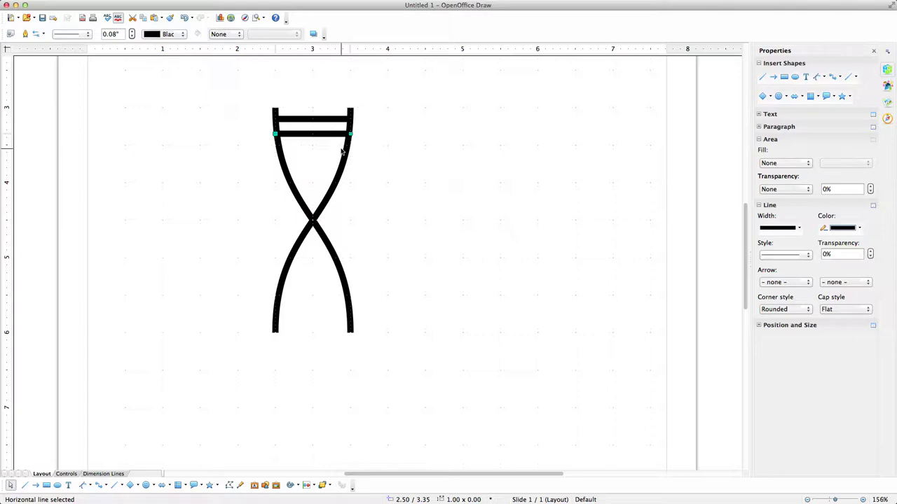
pyautogui.press('Up')
pyautogui.press('Up')
pyautogui.press('Up')
pyautogui.press('Up')
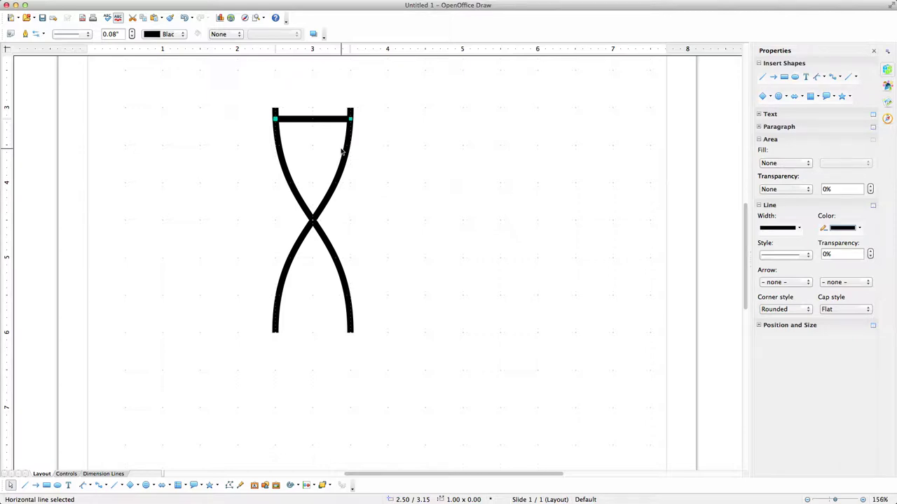
# - Add copies of the horizontal line directly below it at vertical positions 3.54, 3.94 and 4.33
pyautogui.press('super+v')
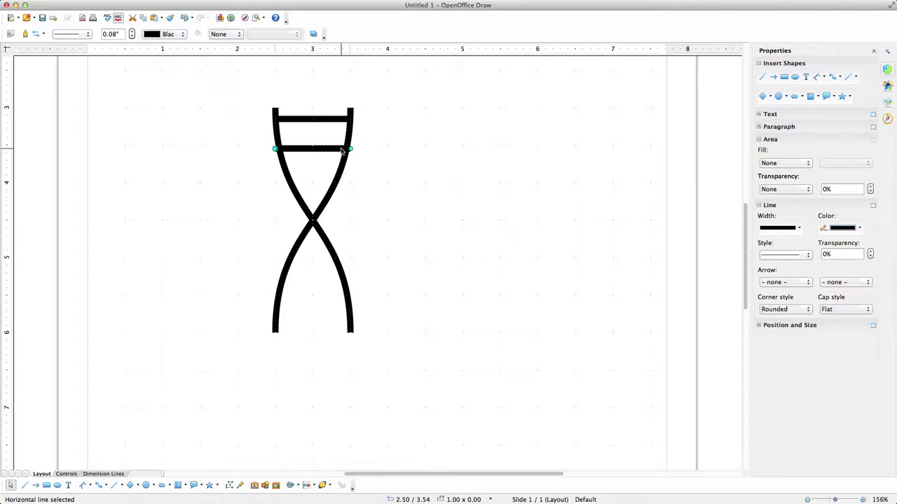
pyautogui.hotkey('shift', 'F3')
pyautogui.press('Return')
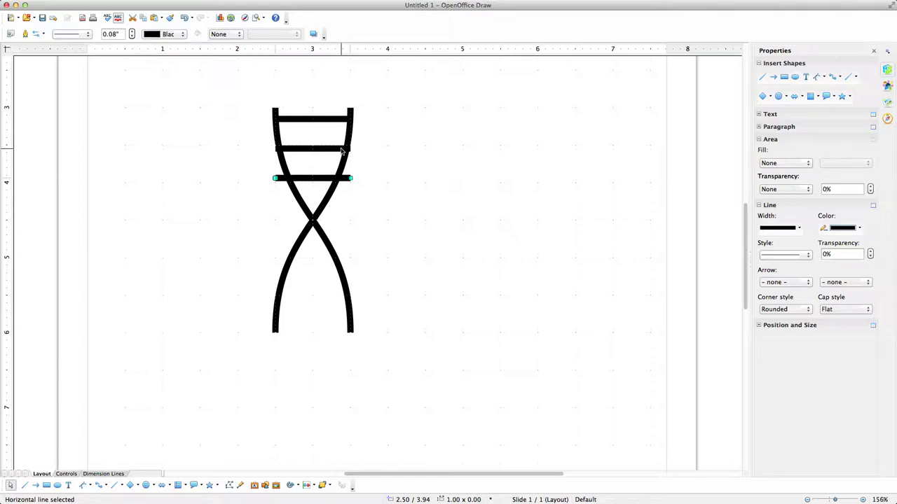
pyautogui.hotkey('shift', 'F3')
pyautogui.press('Return')
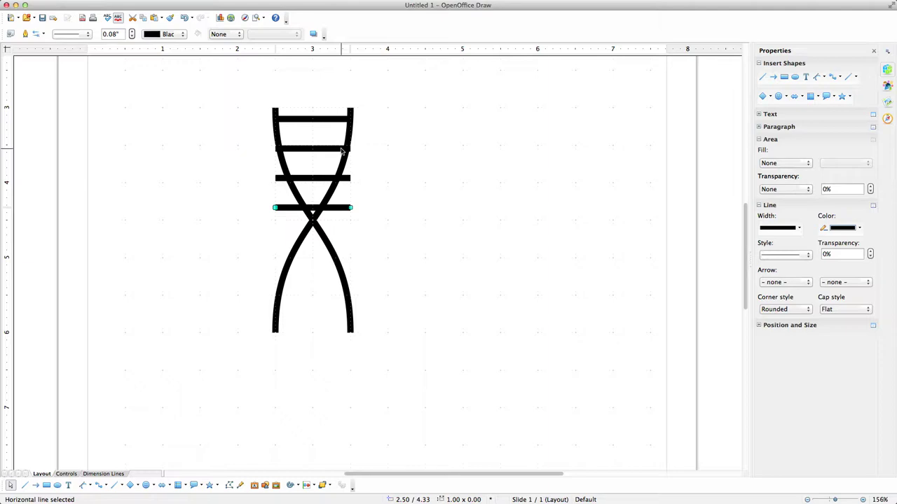
# - Move the lowest horizontal line down to 4.72 and add copies below it at 5.12, 5.51 and 5.91
pyautogui.press('Down')
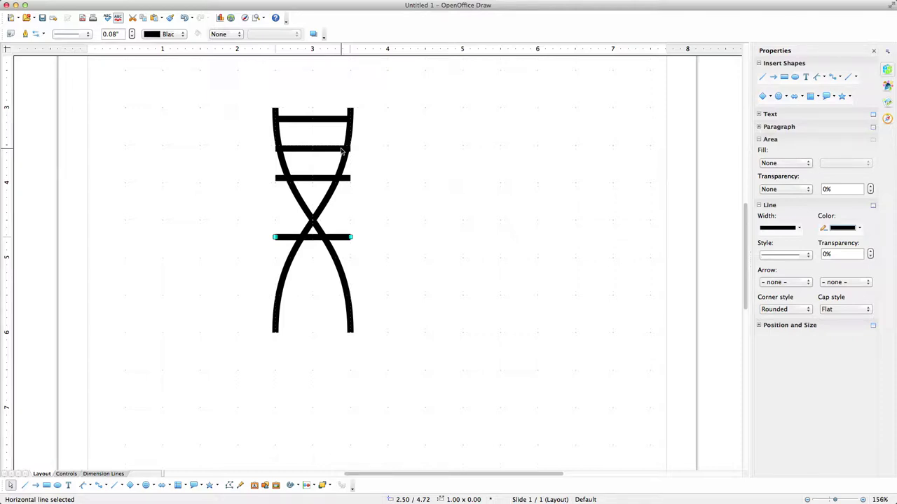
pyautogui.press('super+v')
pyautogui.press('Down')
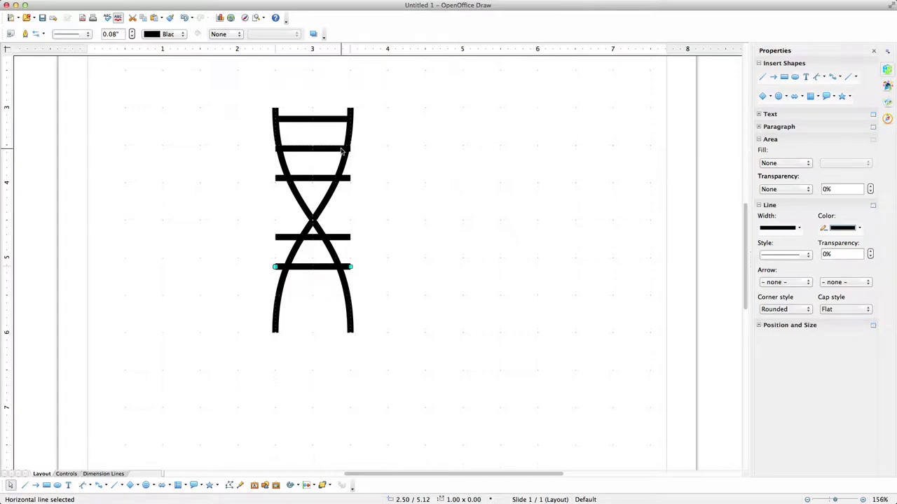
pyautogui.press('super+v')
pyautogui.press('Down')
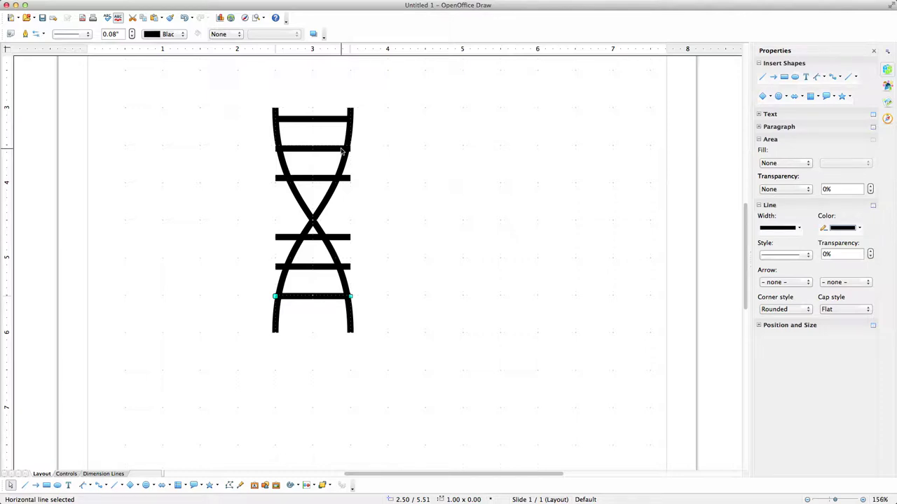
pyautogui.press('super+v')
pyautogui.press('Down')
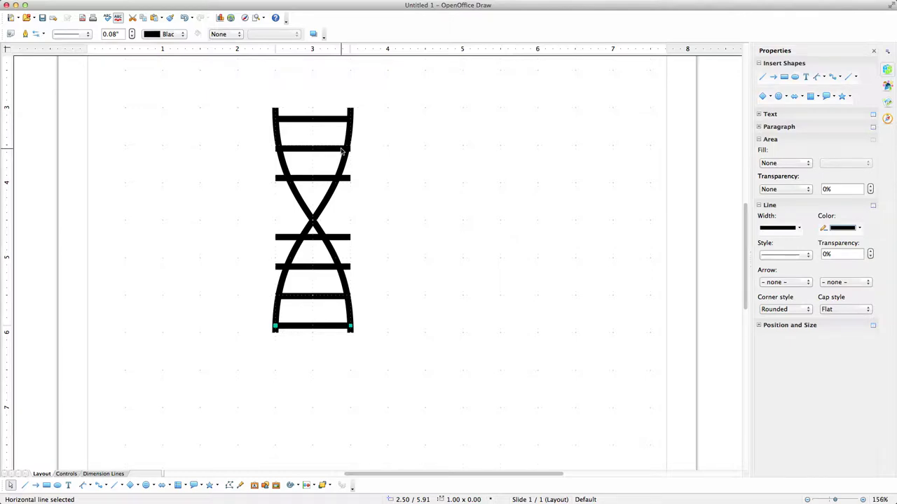
# - Place another copy of the horizontal line at 2.50 / 4.33, just above the crossing of the curves
pyautogui.press('Up')
pyautogui.press('Up')
pyautogui.press('Up')
pyautogui.press('Up')
pyautogui.press('Up')
pyautogui.press('Up')
pyautogui.press('Up')
pyautogui.press('Up')
pyautogui.press('Up')
pyautogui.press('Up')
pyautogui.press('Up')
pyautogui.press('Up')
pyautogui.press('Up')
pyautogui.press('Up')
pyautogui.press('Up')
pyautogui.press('Up')
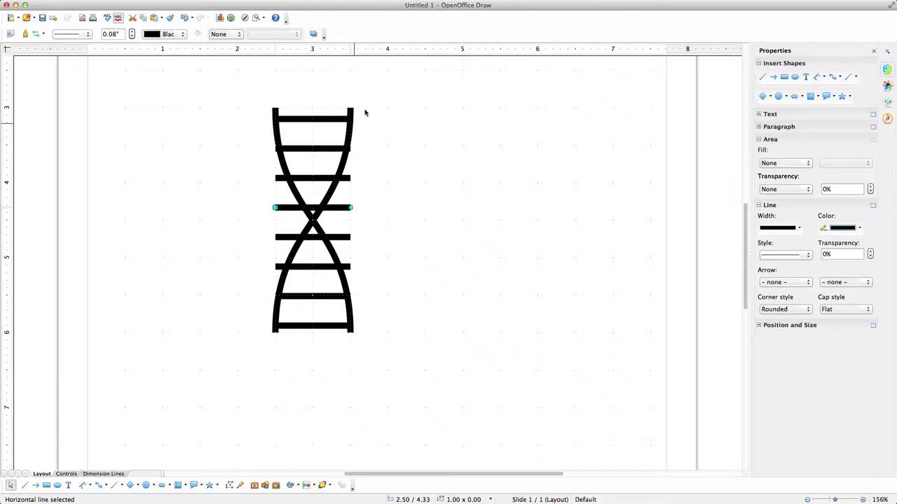
# - Turn off snapping to the grid
pyautogui.click(118, 5)
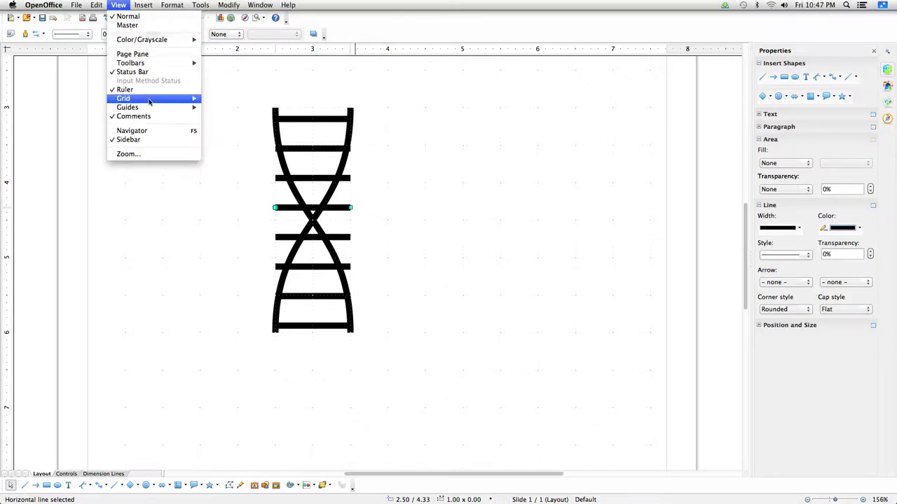
pyautogui.moveTo(152, 103)
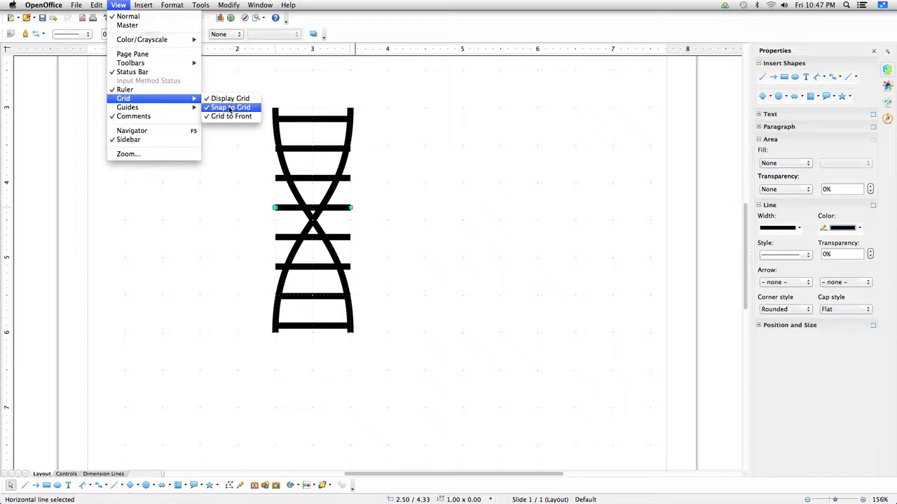
pyautogui.click(232, 110)
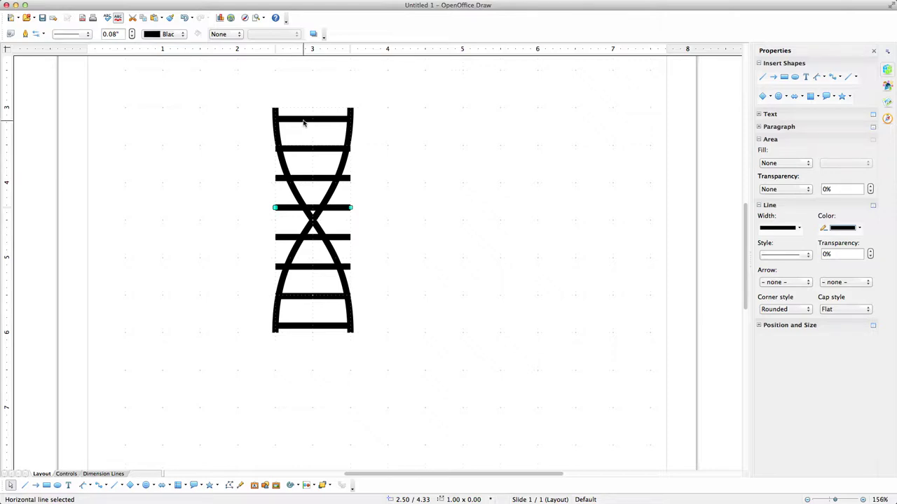
# - Shorten the second, third and fourth rungs from the top so their ends meet the two curves
pyautogui.click(318, 119)
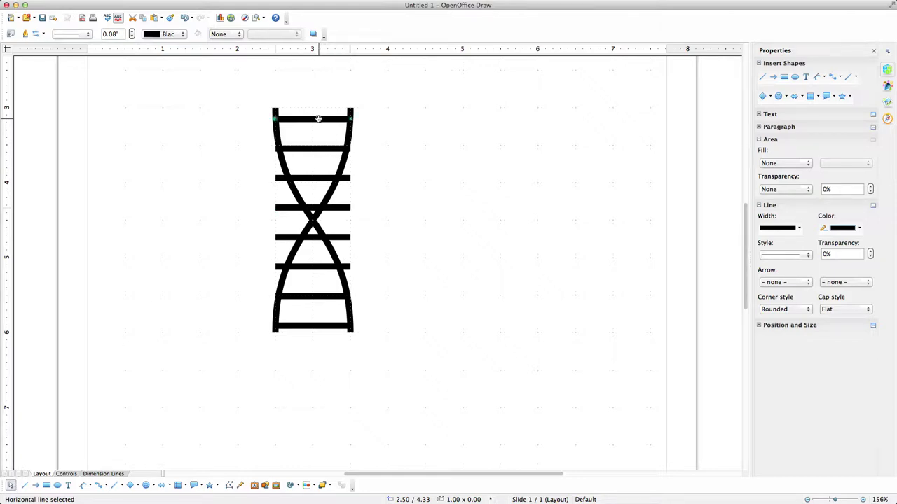
pyautogui.click(302, 150)
pyautogui.moveTo(350, 149)
pyautogui.mouseDown()
pyautogui.moveTo(336, 151)
pyautogui.moveTo(348, 153)
pyautogui.mouseUp()
pyautogui.moveTo(274, 153); pyautogui.dragTo(279, 152)
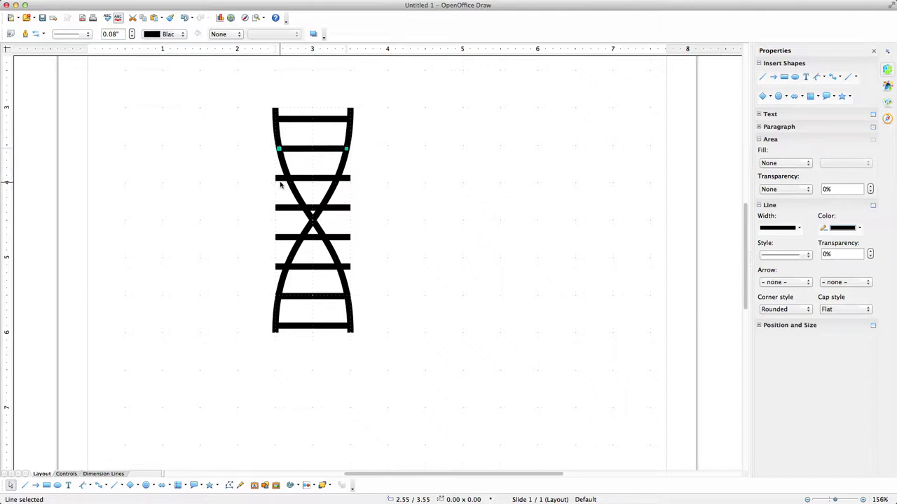
pyautogui.click(278, 178)
pyautogui.moveTo(278, 179); pyautogui.dragTo(288, 178)
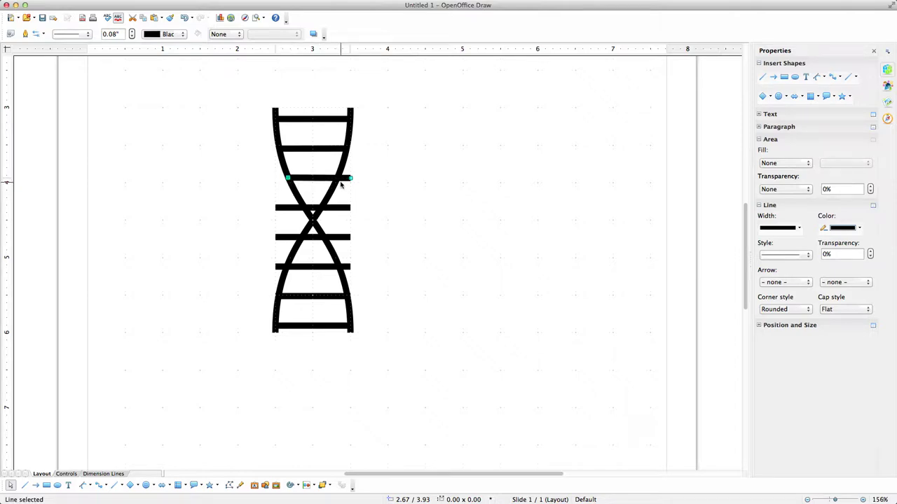
pyautogui.moveTo(350, 181); pyautogui.dragTo(307, 209)
pyautogui.click(338, 209)
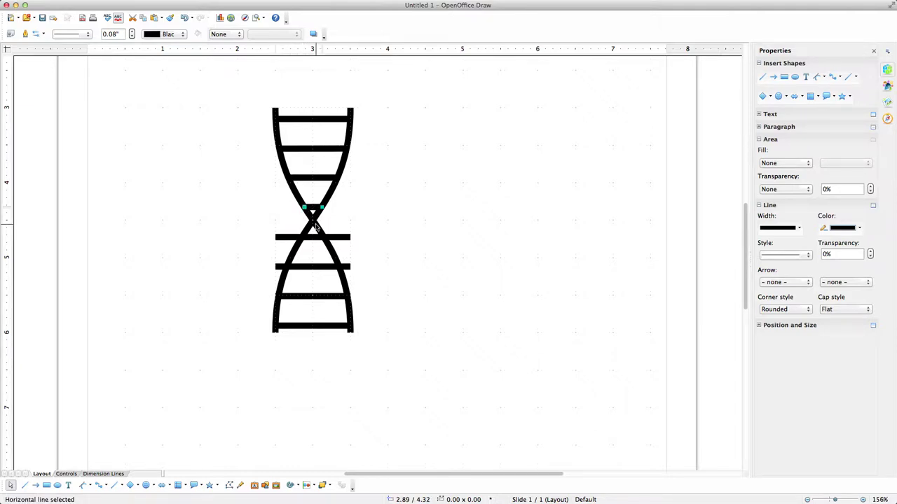
# - Shorten the two rungs just below the crossing so their ends meet the two curves
pyautogui.click(277, 237)
pyautogui.moveTo(277, 237); pyautogui.dragTo(305, 239)
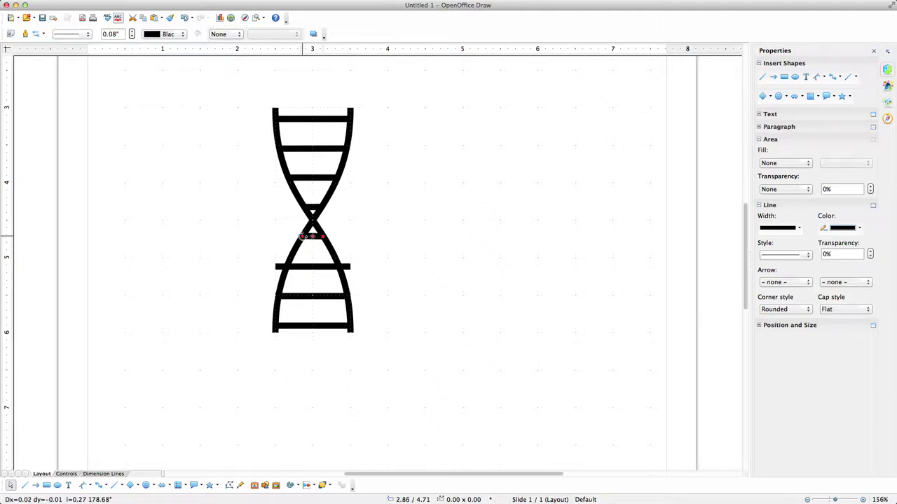
pyautogui.click(284, 269)
pyautogui.moveTo(275, 267); pyautogui.dragTo(286, 272)
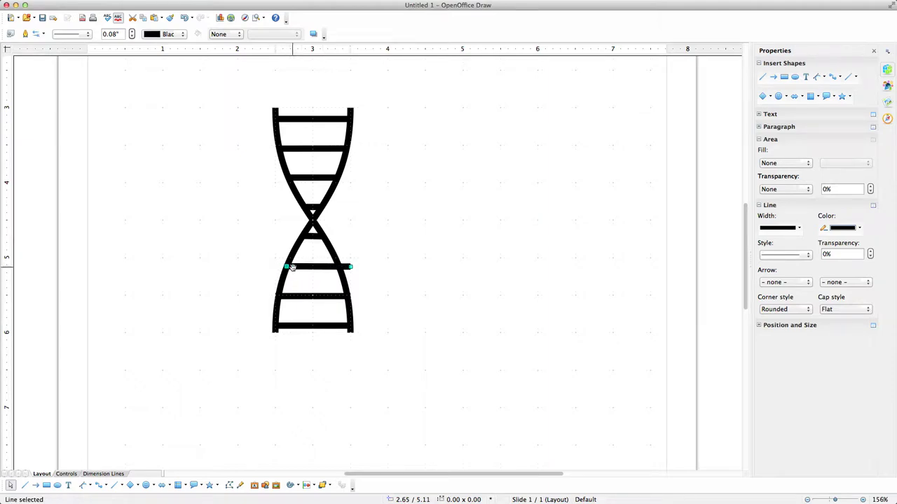
pyautogui.moveTo(351, 269); pyautogui.dragTo(340, 269)
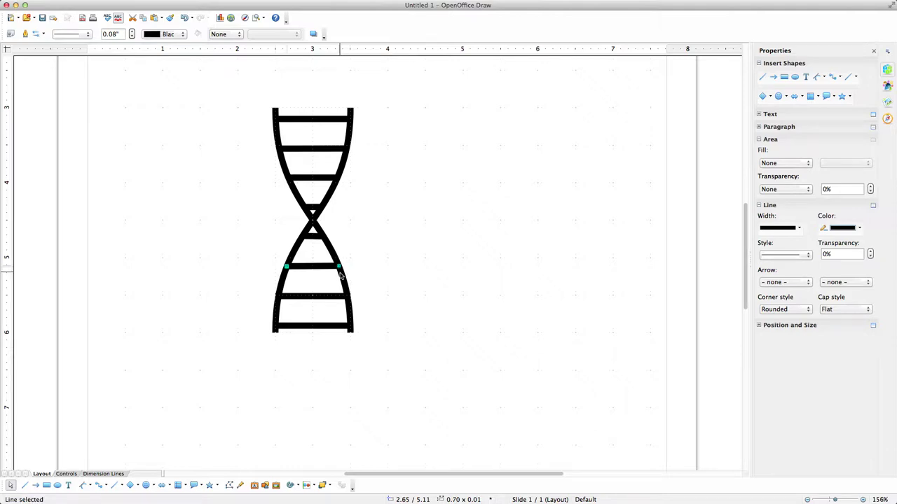
# - Shorten the second-lowest rung at both ends to fit between the curves, then deselect it
pyautogui.click(307, 298)
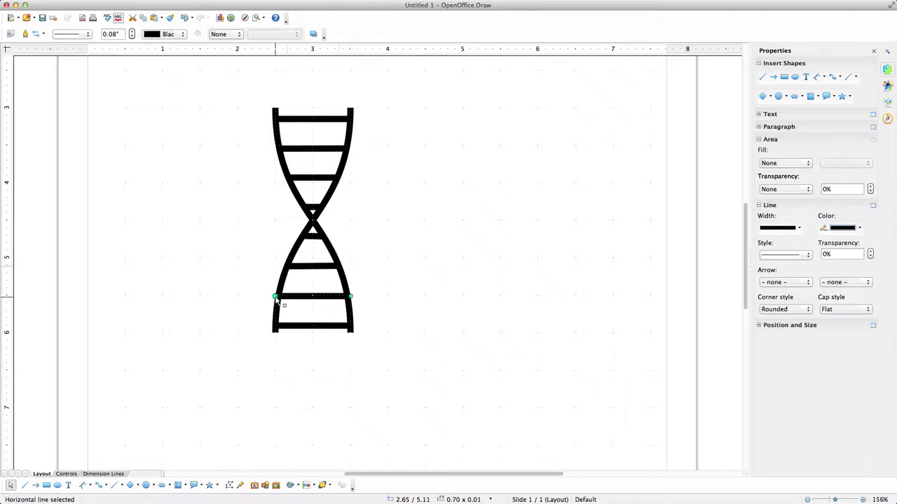
pyautogui.moveTo(275, 297); pyautogui.dragTo(278, 299)
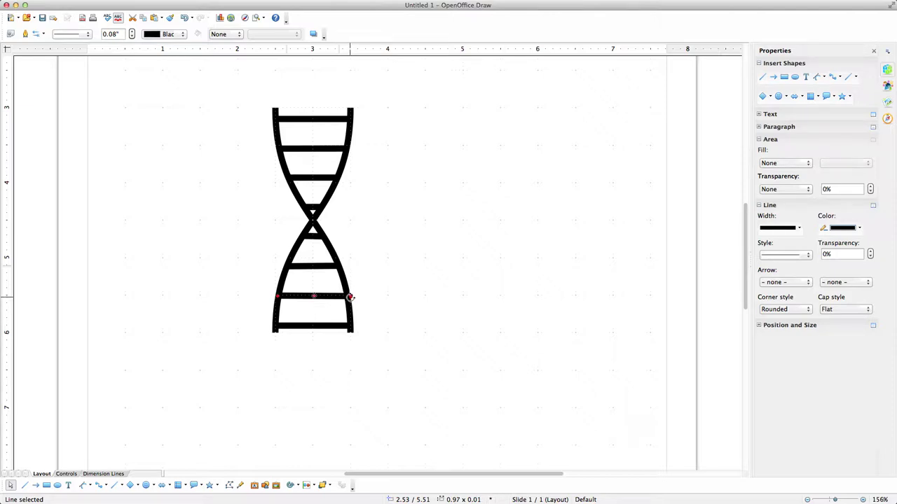
pyautogui.click(364, 307)
pyautogui.click(336, 300)
pyautogui.moveTo(352, 299); pyautogui.dragTo(349, 299)
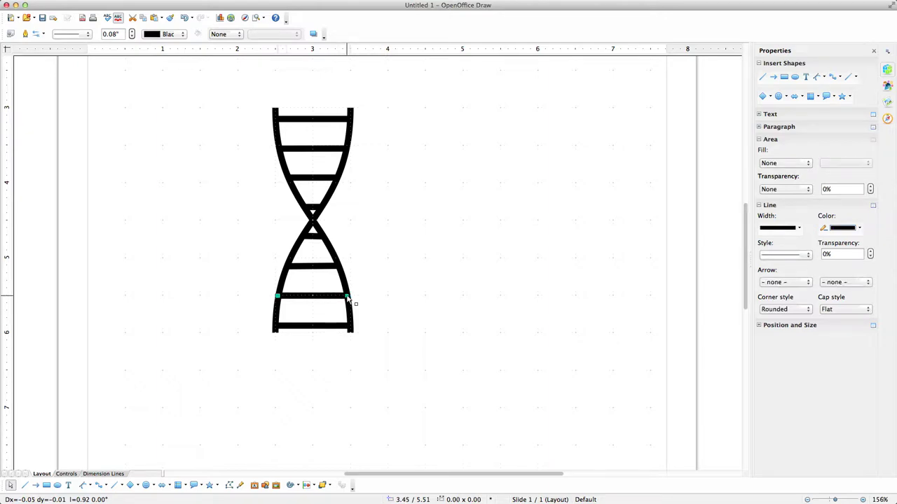
pyautogui.click(391, 294)
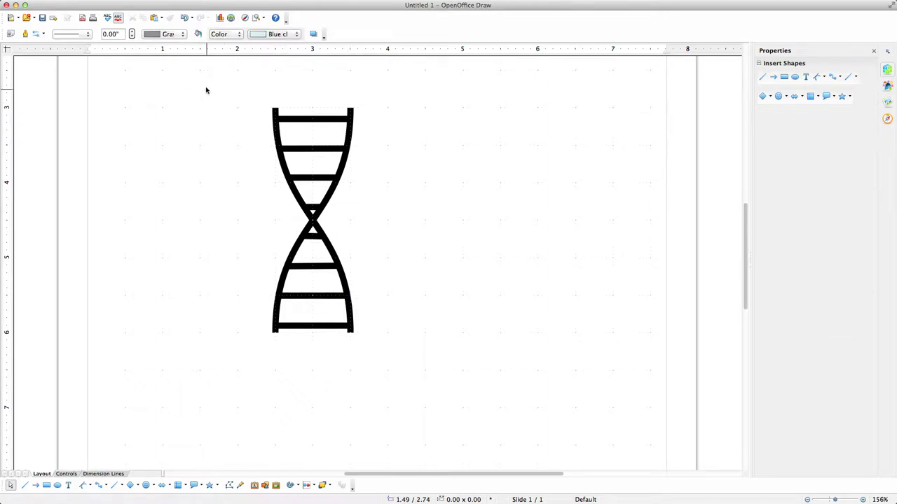
# - Select all curves and rungs of the double helix and convert them to contours
pyautogui.moveTo(187, 88)
pyautogui.mouseDown()
pyautogui.moveTo(434, 354)
pyautogui.moveTo(435, 371)
pyautogui.mouseUp()
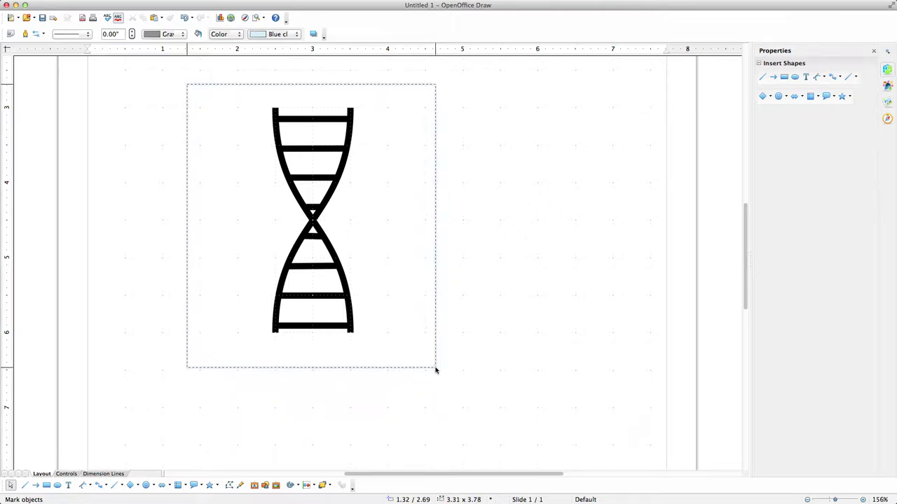
pyautogui.moveTo(435, 371); pyautogui.dragTo(435, 370)
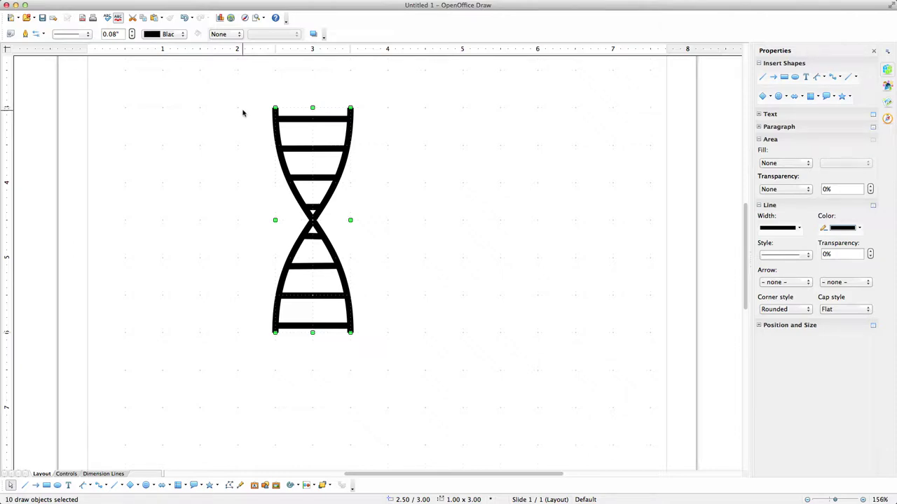
pyautogui.click(218, 4)
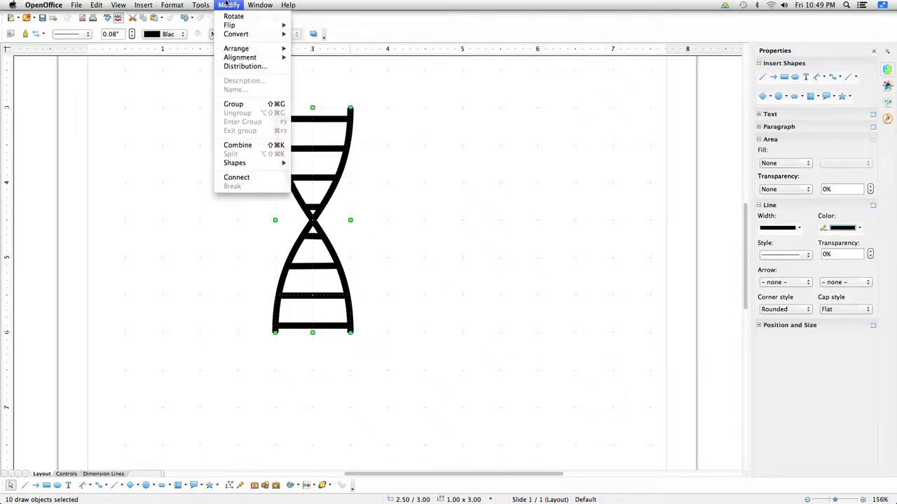
pyautogui.moveTo(238, 35)
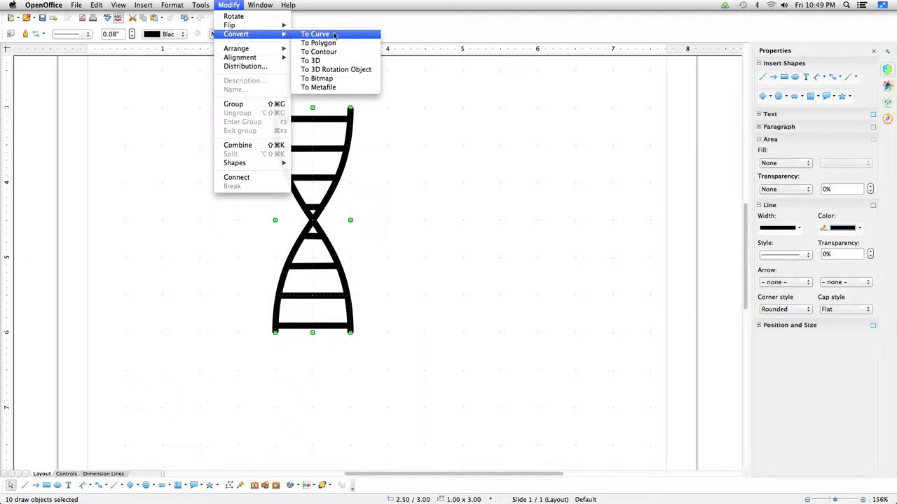
pyautogui.click(333, 54)
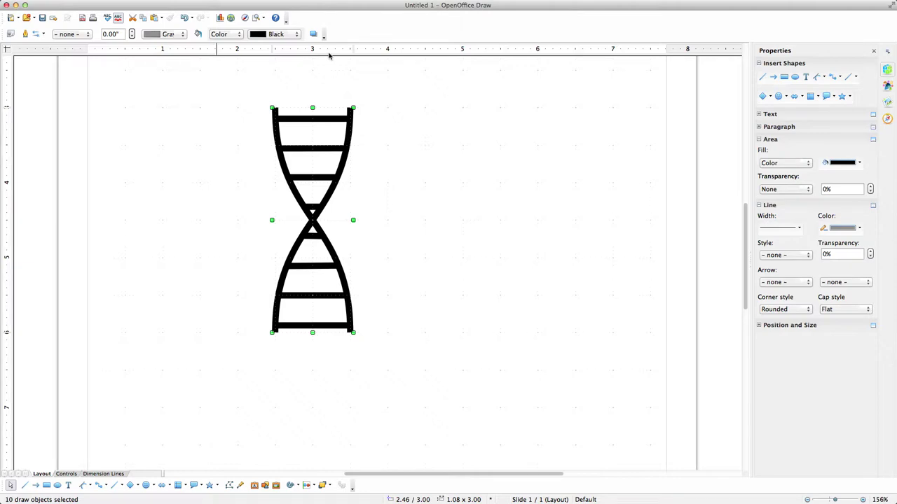
# - Merge the selected helix contours into one shape and fill it with orange
pyautogui.click(229, 5)
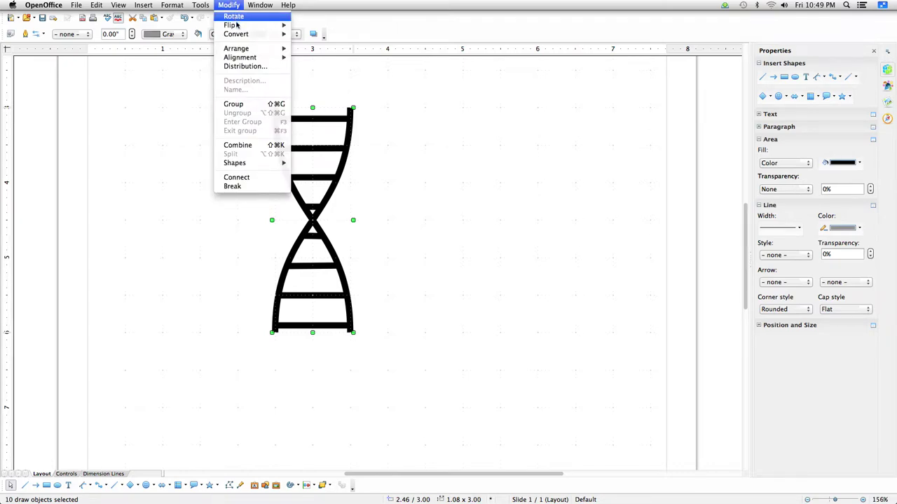
pyautogui.moveTo(245, 166)
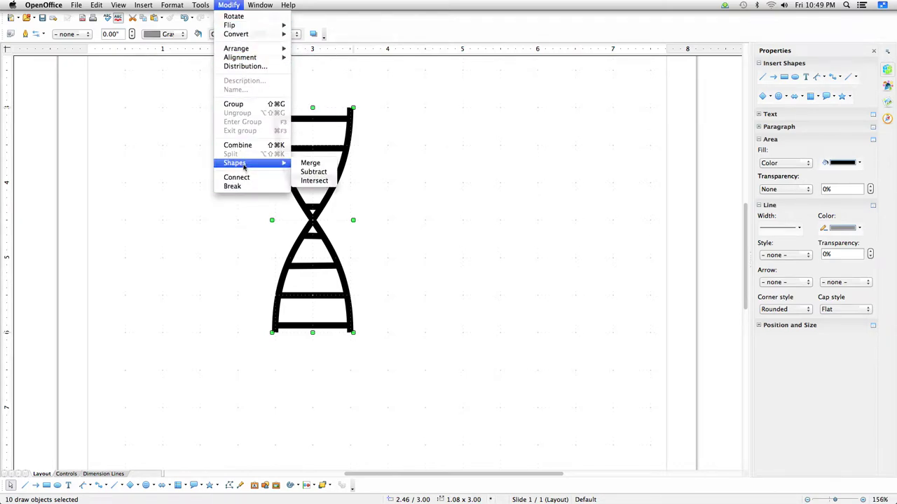
pyautogui.click(310, 163)
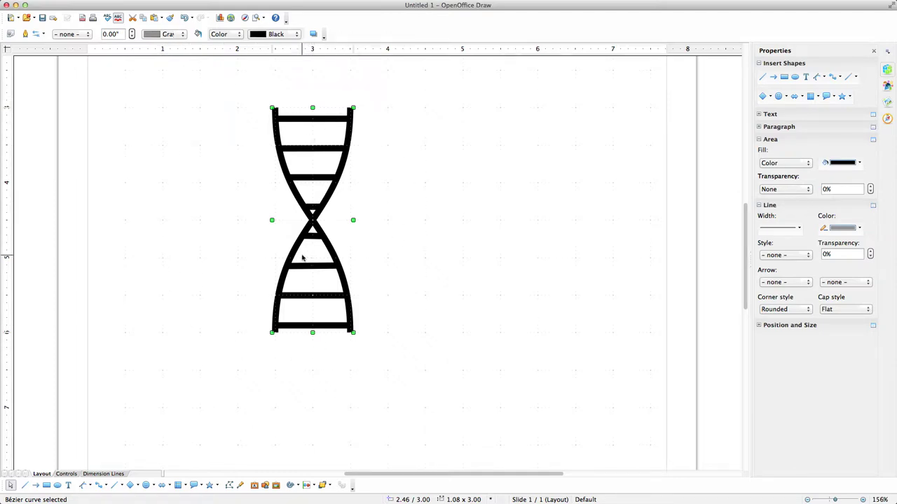
pyautogui.click(845, 164)
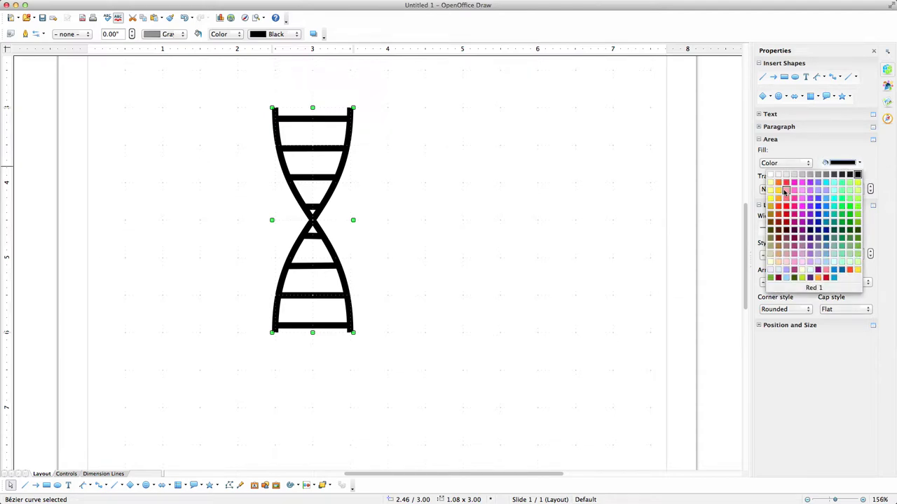
pyautogui.click(778, 184)
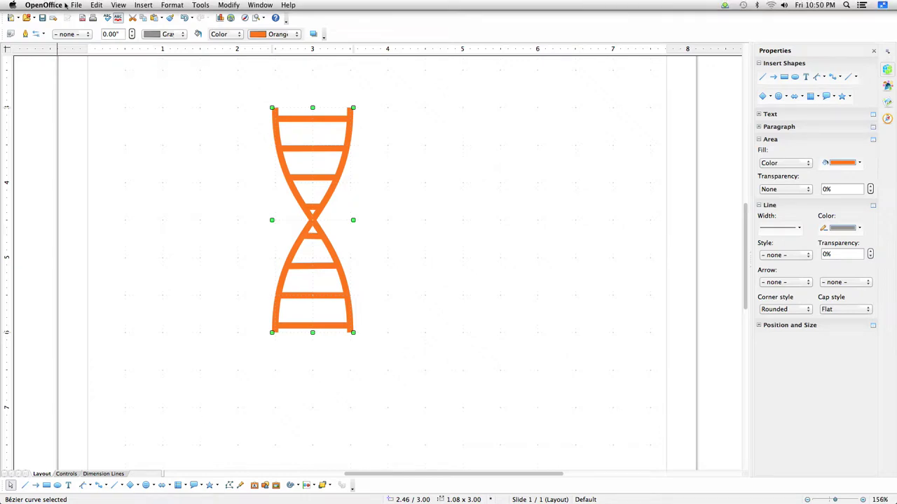
# - Close the Untitled 1 drawing and discard its changes
pyautogui.click(76, 6)
pyautogui.click(97, 63)
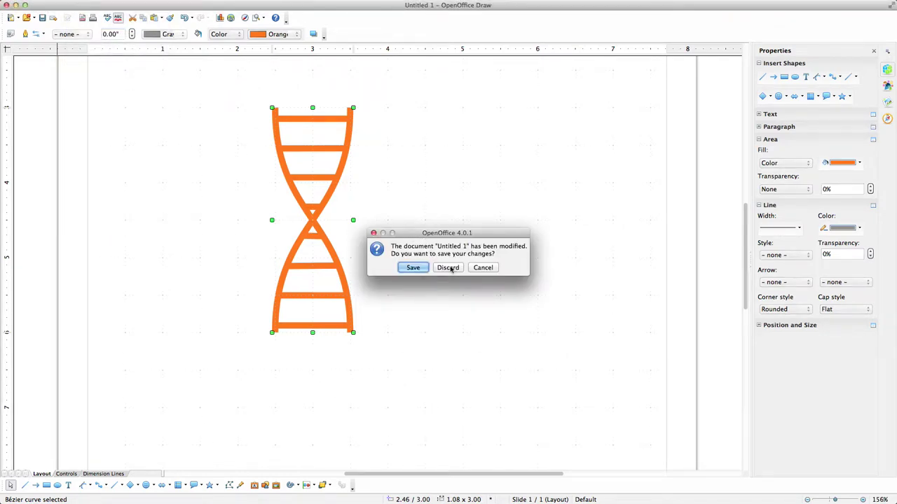
pyautogui.click(452, 268)
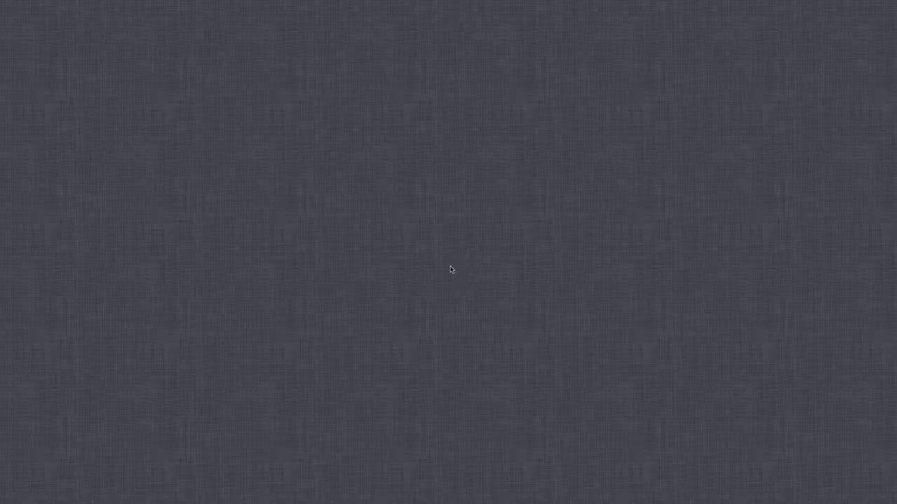
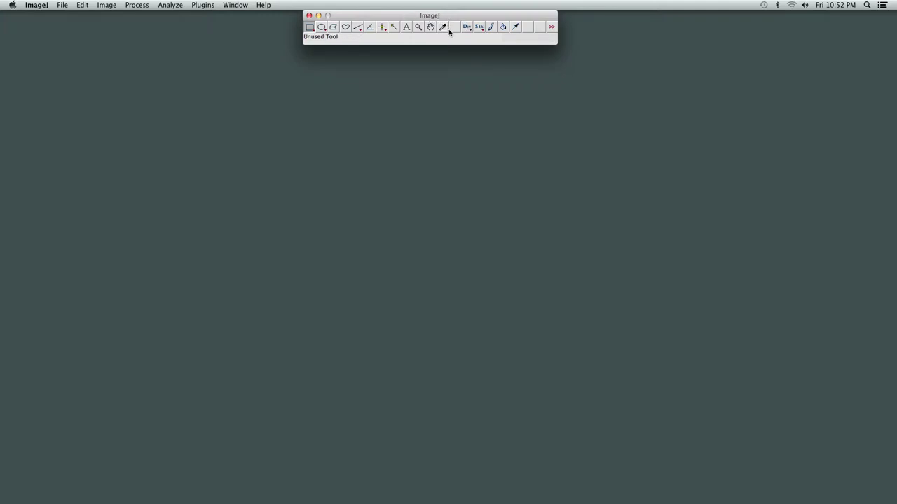
# - In ImageJ, open Cells.png from the Session3Files folder in Documents
pyautogui.click(65, 5)
pyautogui.click(80, 26)
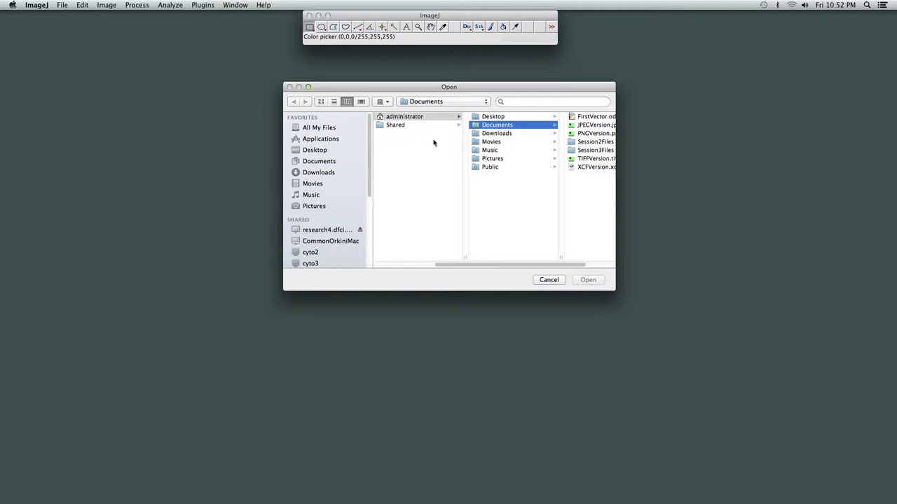
pyautogui.click(580, 151)
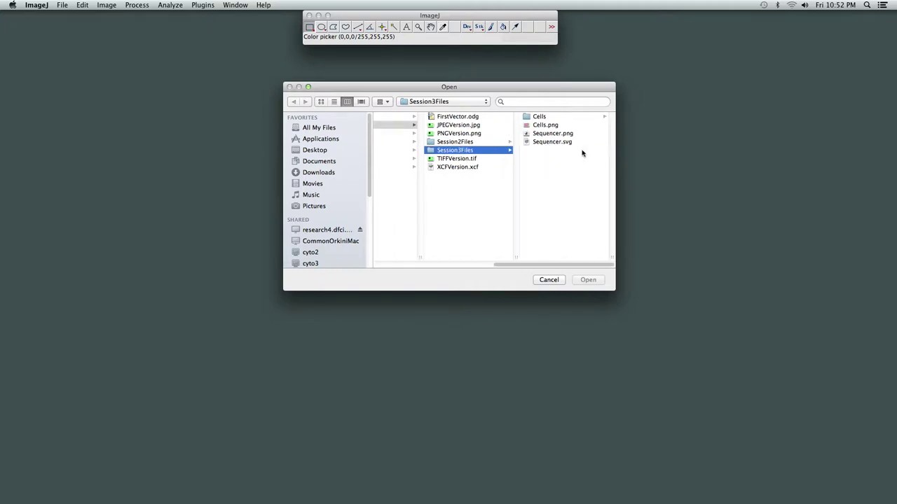
pyautogui.click(545, 125)
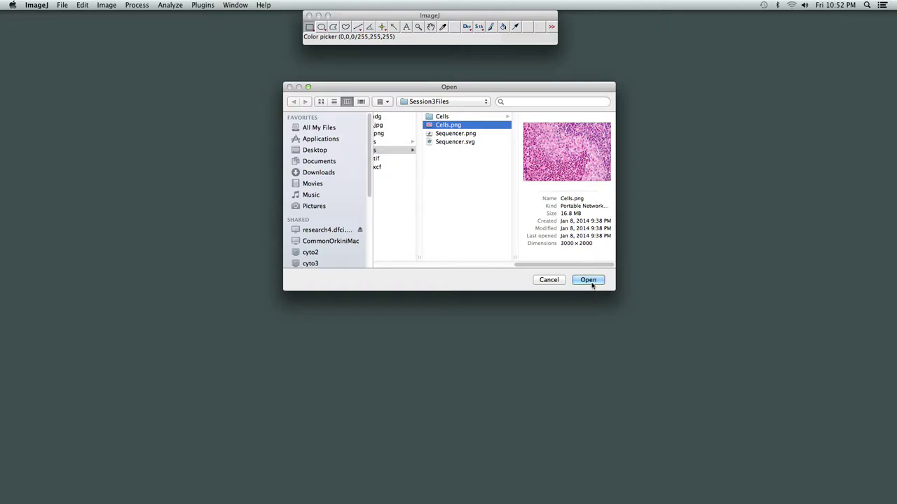
pyautogui.click(593, 281)
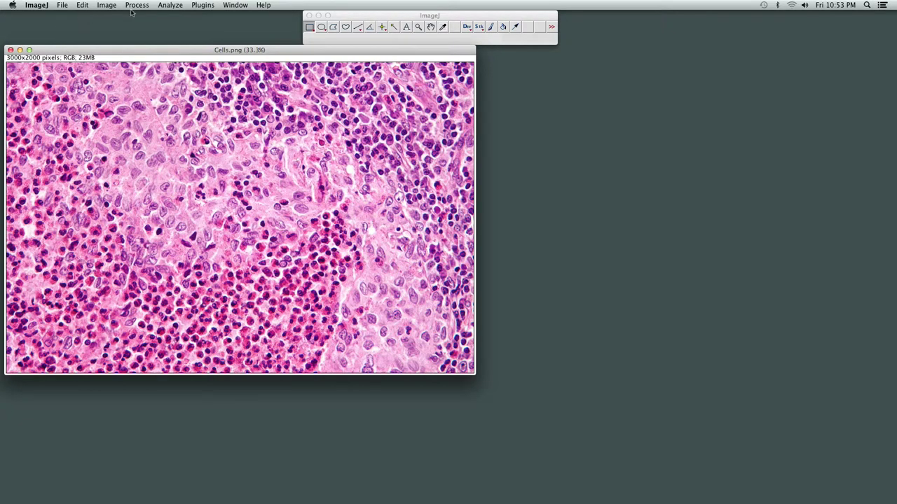
# - Open the macro recorder, place its window beside the Cells.png image and make the image active
pyautogui.click(210, 5)
pyautogui.moveTo(211, 17)
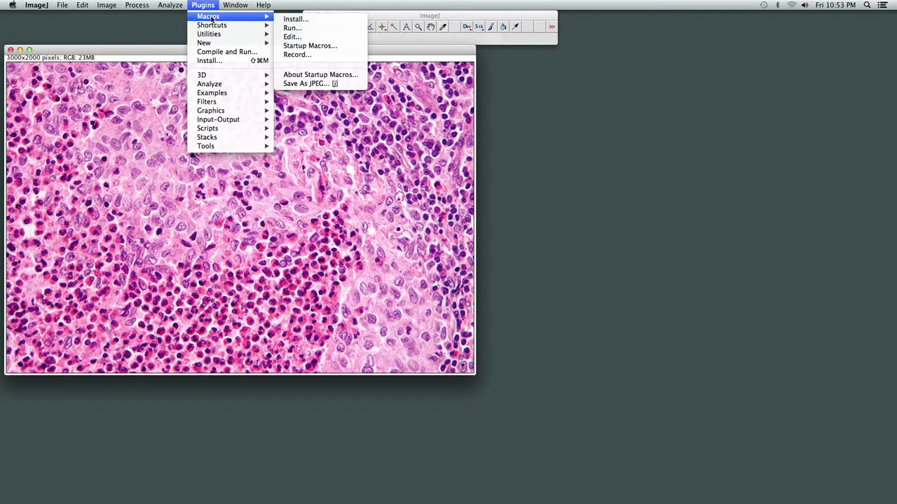
pyautogui.click(297, 54)
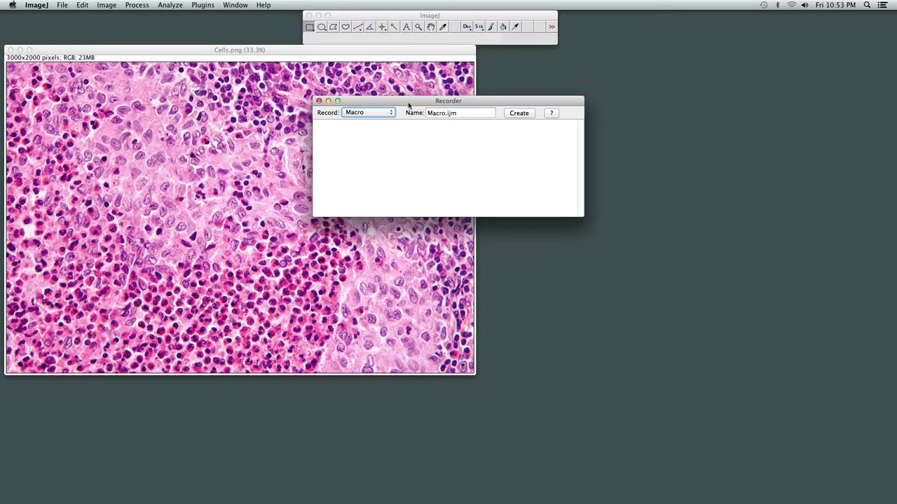
pyautogui.moveTo(478, 103); pyautogui.dragTo(678, 140)
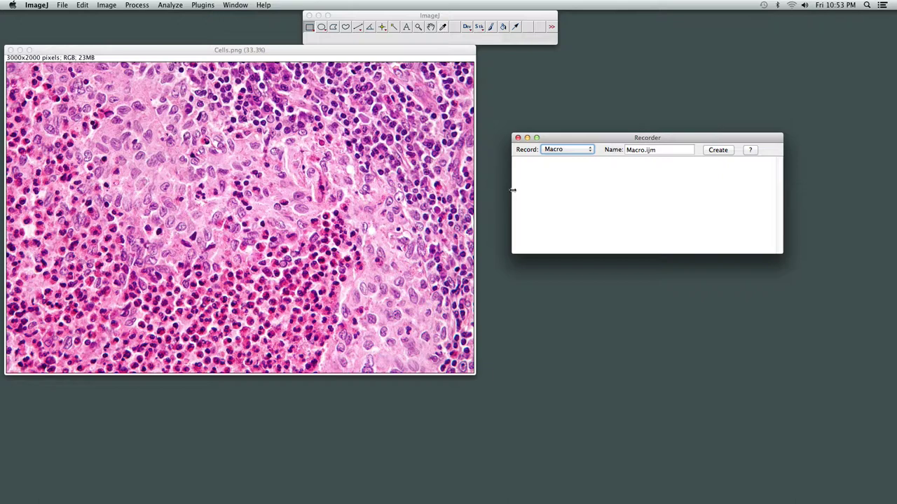
pyautogui.click(228, 52)
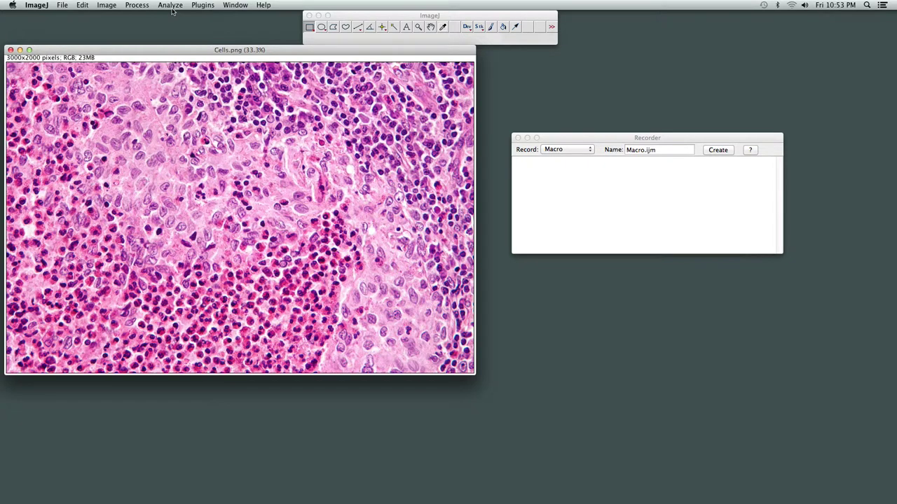
# - Scale Cells.png by 0.5 in X and Y with Bicubic interpolation into a new window titled Cells-1.png
pyautogui.click(105, 5)
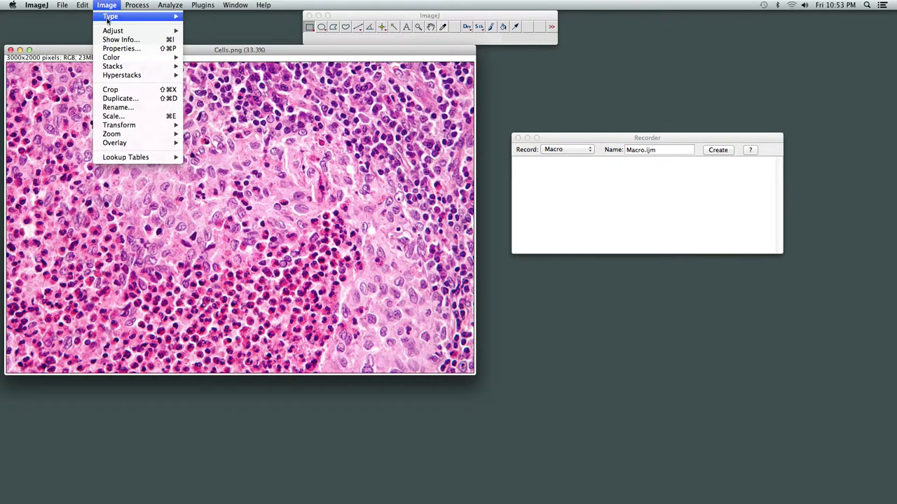
pyautogui.click(112, 116)
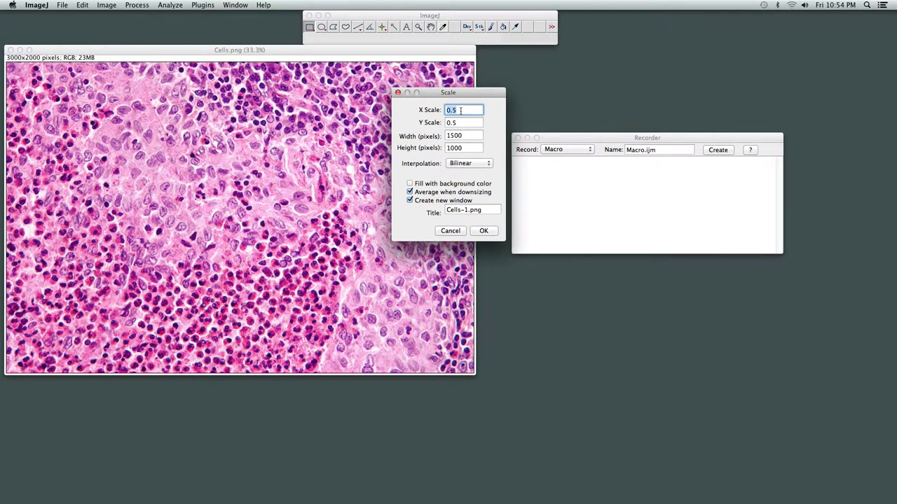
pyautogui.click(462, 167)
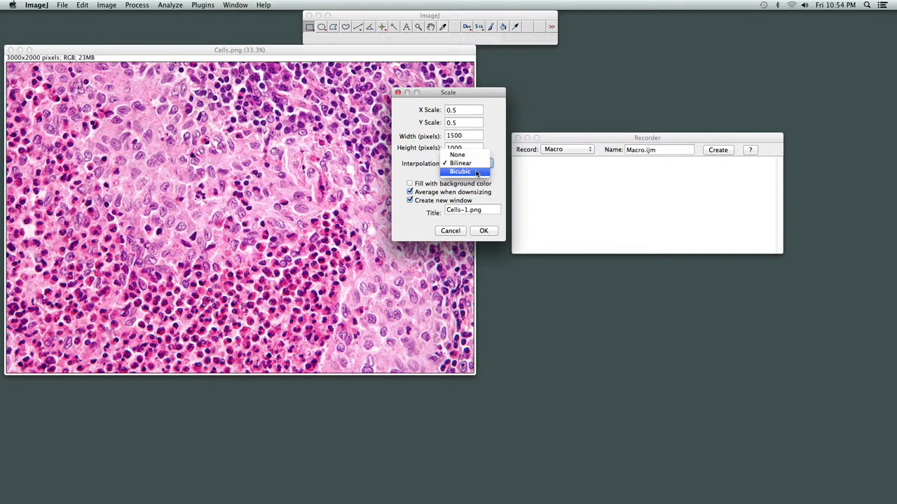
pyautogui.click(467, 173)
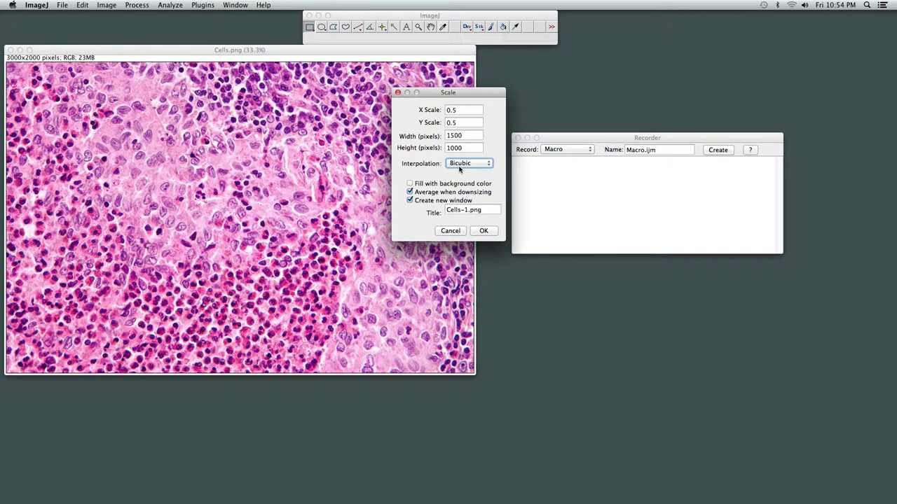
pyautogui.click(488, 231)
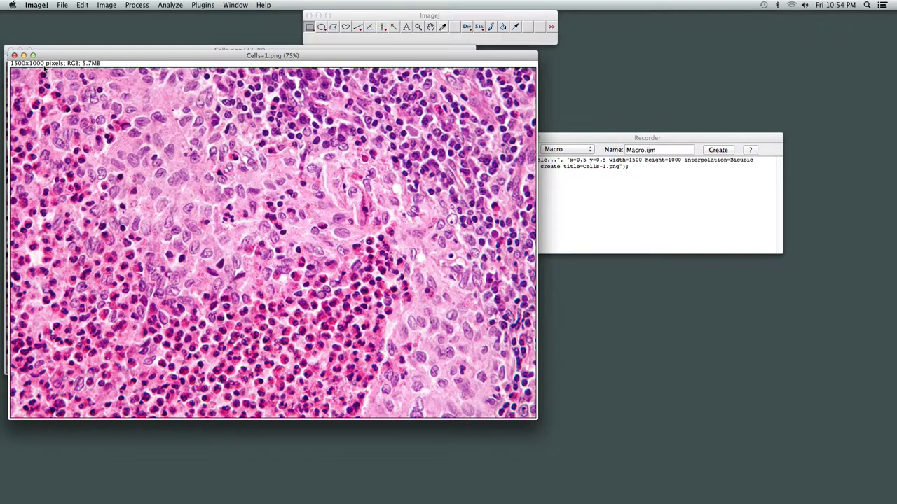
# - Close the scaled Cells-1.png without saving, and close the original Cells.png image
pyautogui.click(13, 56)
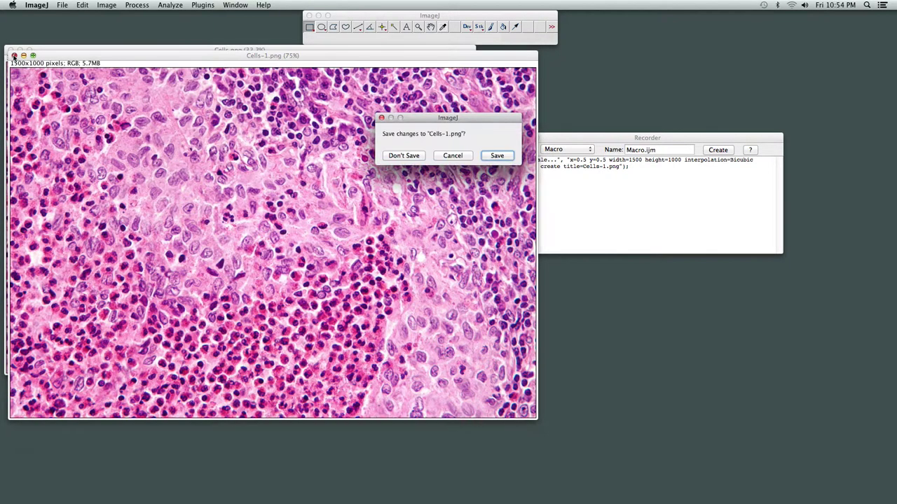
pyautogui.click(404, 155)
pyautogui.click(80, 46)
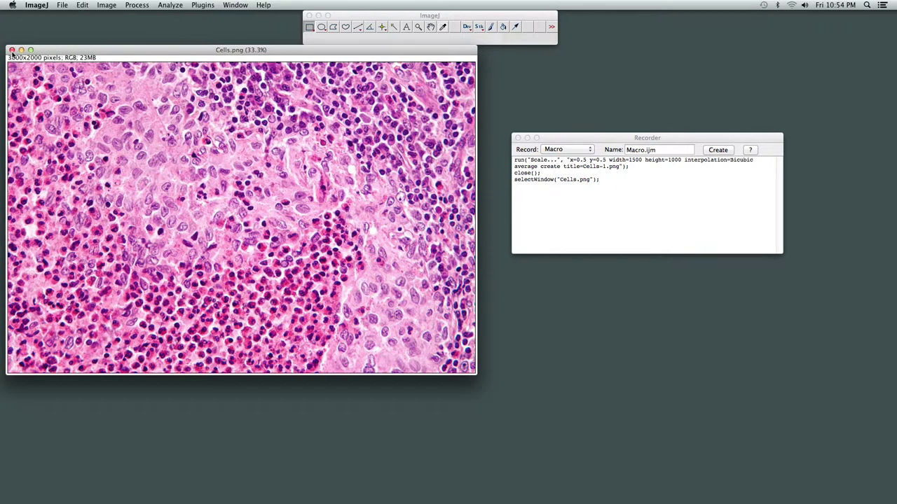
pyautogui.click(12, 51)
# - Copy all the recorded macro code from the Recorder and close the Recorder window
pyautogui.moveTo(620, 137); pyautogui.dragTo(522, 122)
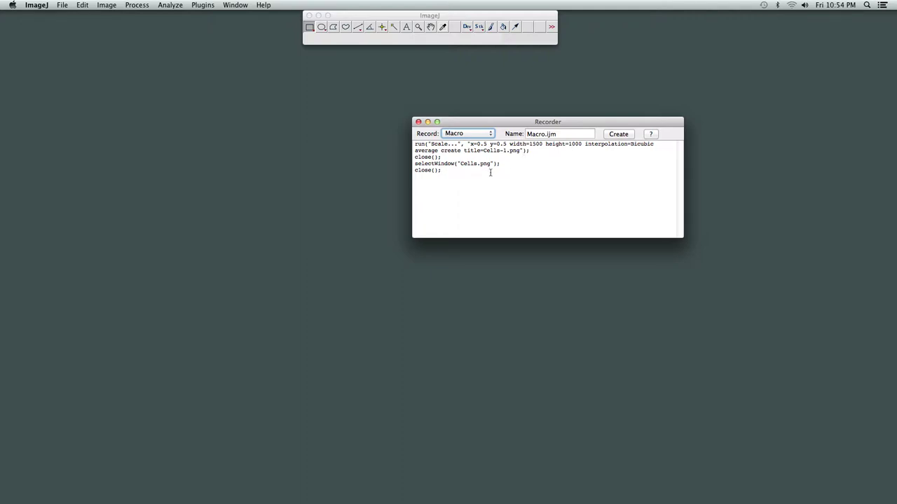
pyautogui.moveTo(517, 127); pyautogui.dragTo(400, 140)
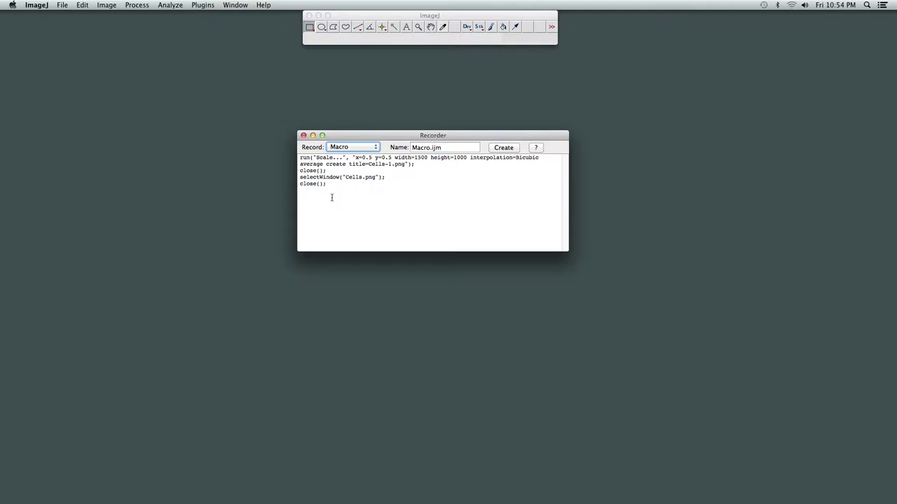
pyautogui.moveTo(336, 185); pyautogui.dragTo(293, 157)
pyautogui.press('super+c')
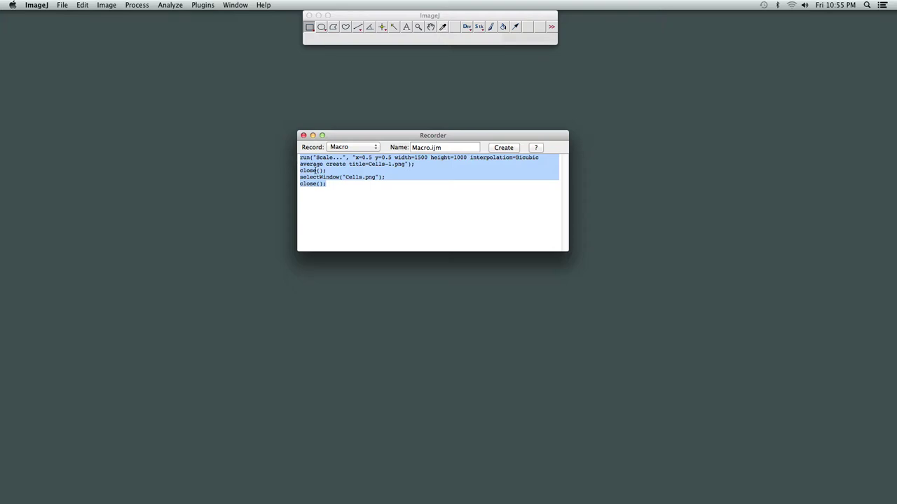
pyautogui.click(304, 135)
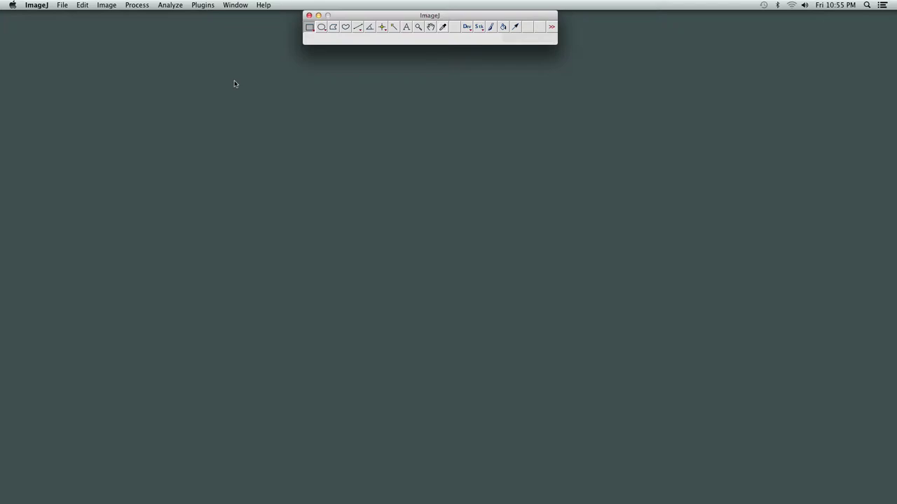
# - Start a batch macro process and add the predefined Scale macro code
pyautogui.click(136, 6)
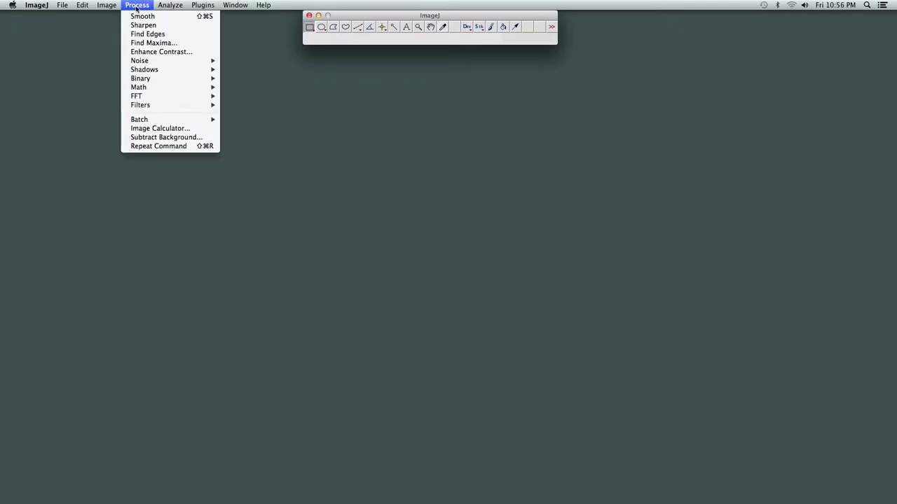
pyautogui.moveTo(150, 80)
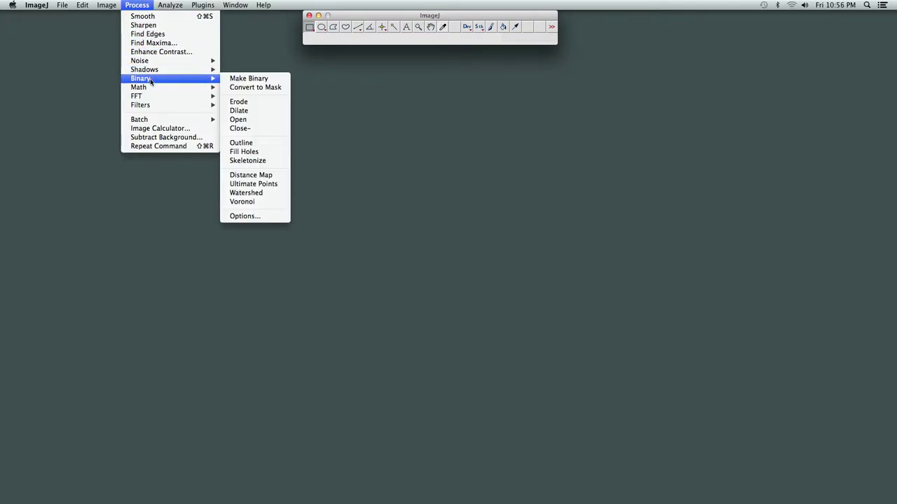
pyautogui.moveTo(162, 123)
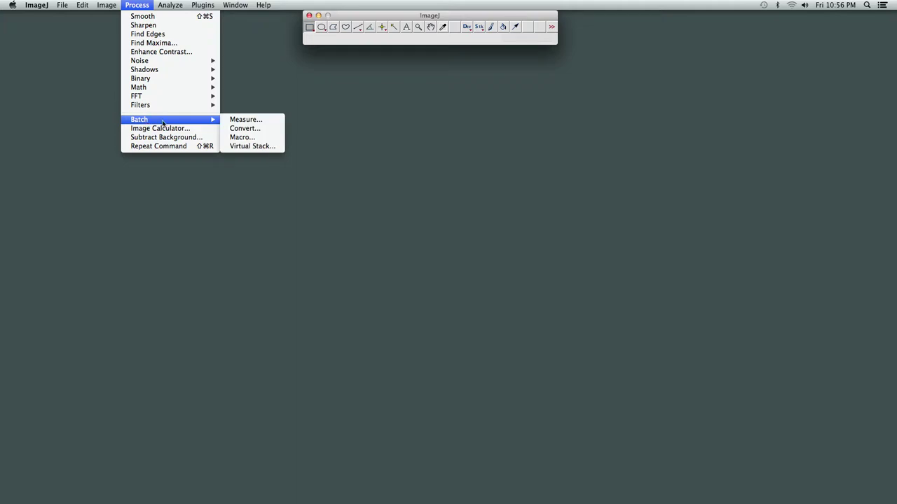
pyautogui.click(241, 138)
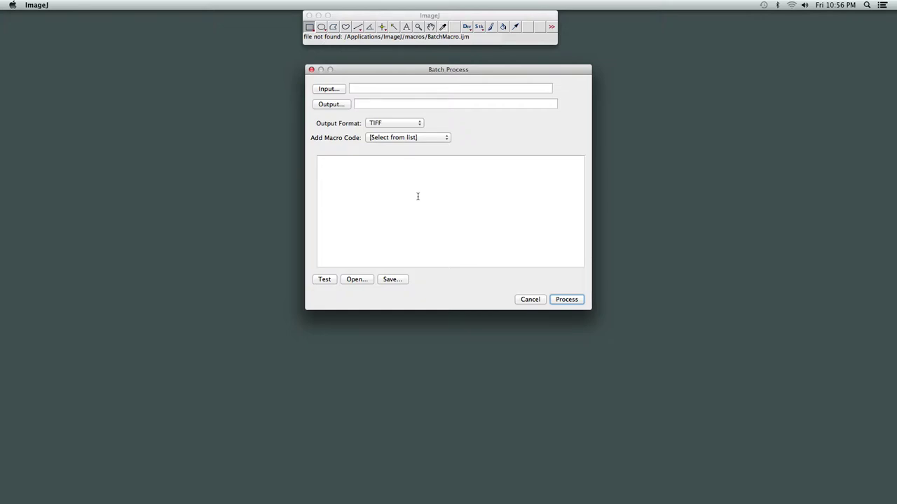
pyautogui.click(393, 139)
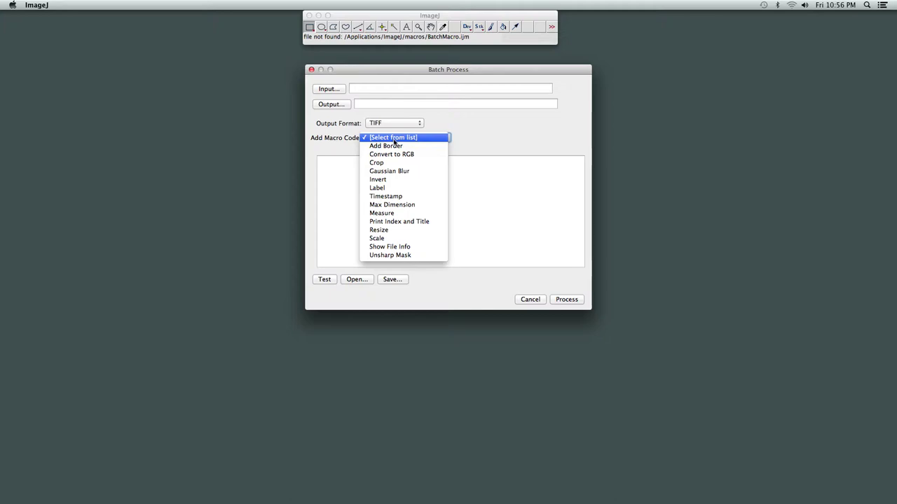
pyautogui.click(392, 239)
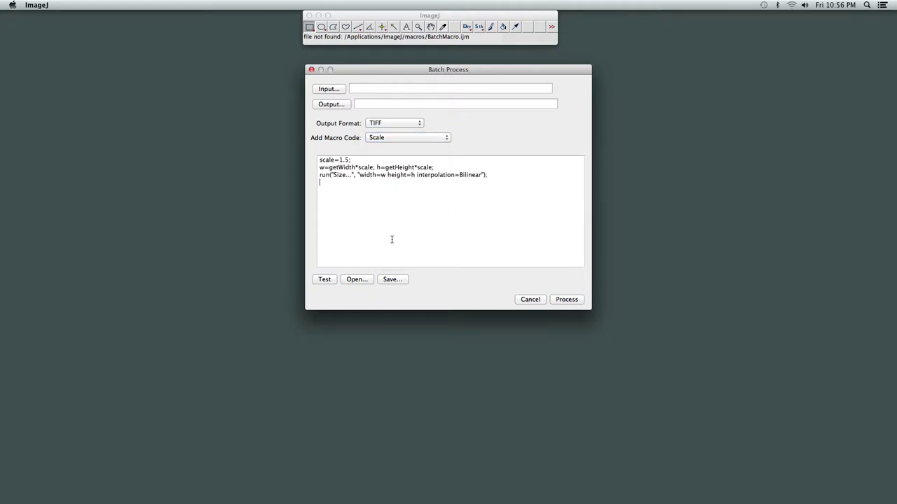
# - Paste the copied recorder code a few lines below the Scale macro code
pyautogui.click(355, 193)
pyautogui.press('Return')
pyautogui.press('Return')
pyautogui.press('super+v')
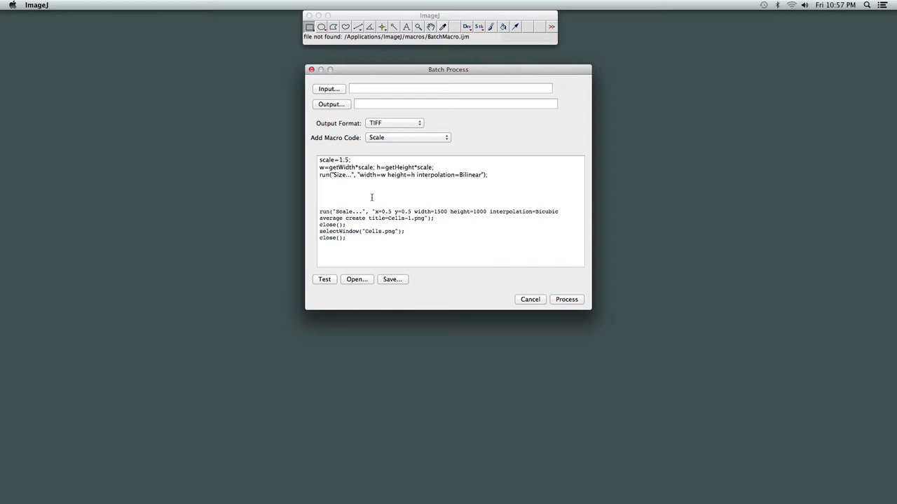
# - Set the scale variable in the macro code to 0.5 and highlight each of the three Scale code lines in turn
pyautogui.press('BackSpace')
pyautogui.write('0')
pyautogui.doubleClick(325, 160)
pyautogui.tripleClick(326, 160)
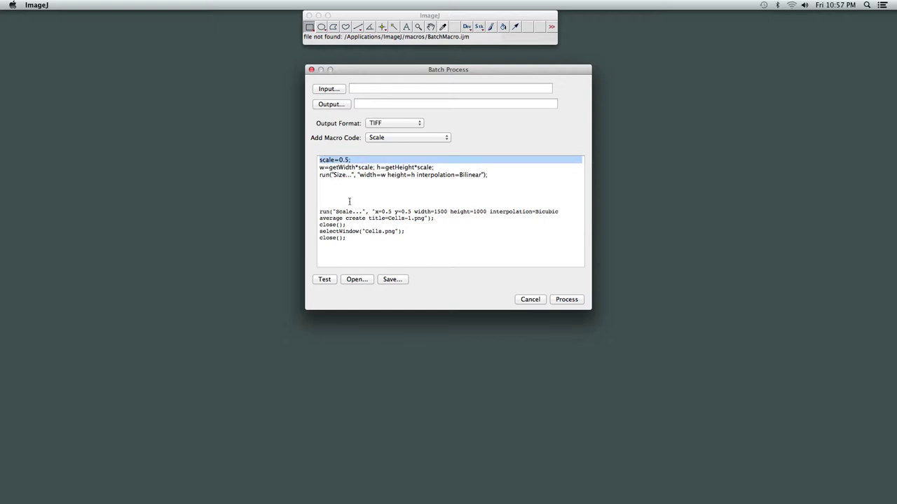
pyautogui.tripleClick(342, 167)
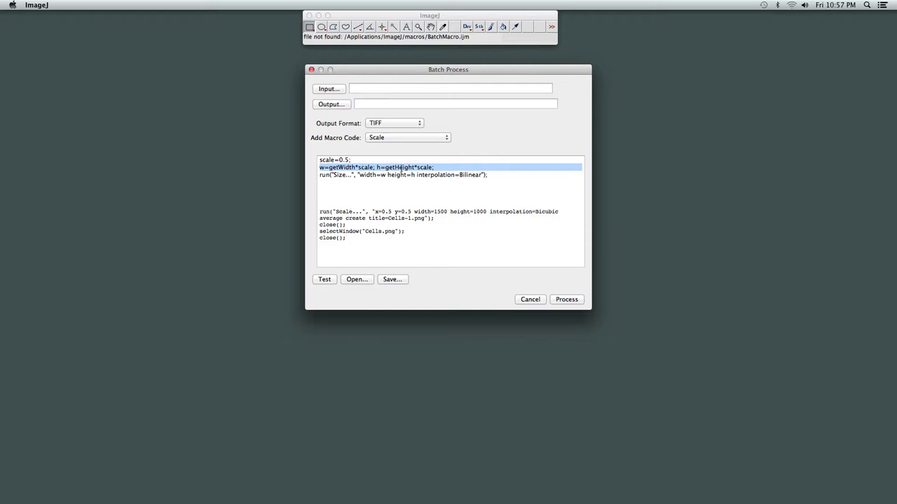
pyautogui.tripleClick(352, 175)
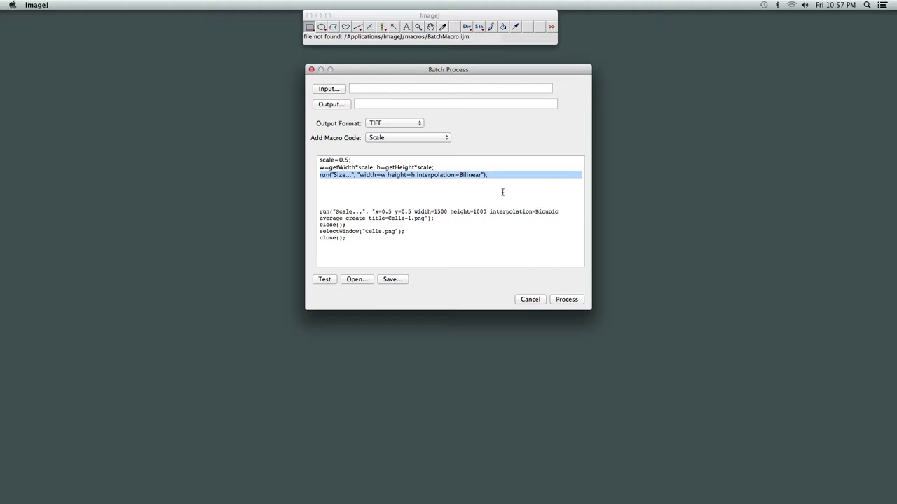
# - Change the interpolation in the macro's Size command to Bicubic
pyautogui.click(481, 176)
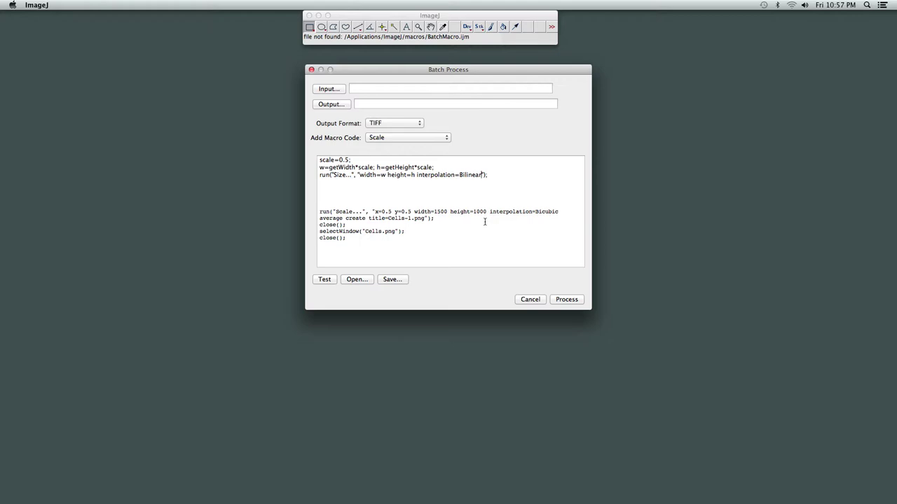
pyautogui.press('BackSpace')
pyautogui.press('BackSpace')
pyautogui.press('BackSpace')
pyautogui.press('BackSpace')
pyautogui.press('BackSpace')
pyautogui.press('BackSpace')
pyautogui.write('cubic')
# - Delete the pasted recorder code and the blank lines below the Size command
pyautogui.hotkey('shift', 'Down')
pyautogui.hotkey('shift', 'Down')
pyautogui.hotkey('shift', 'Down')
pyautogui.hotkey('shift', 'Down')
pyautogui.hotkey('shift', 'Down')
pyautogui.hotkey('shift', 'Down')
pyautogui.hotkey('shift', 'Down')
pyautogui.hotkey('shift', 'Down')
pyautogui.hotkey('shift', 'Down')
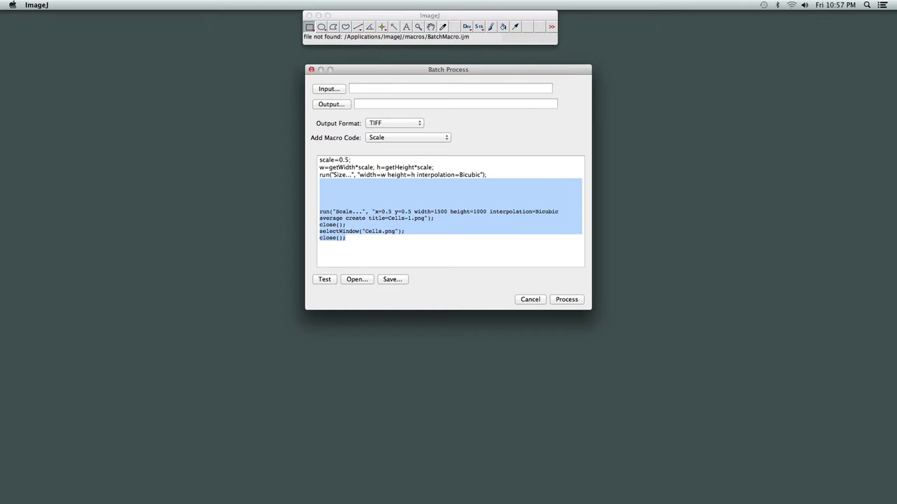
pyautogui.press('BackSpace')
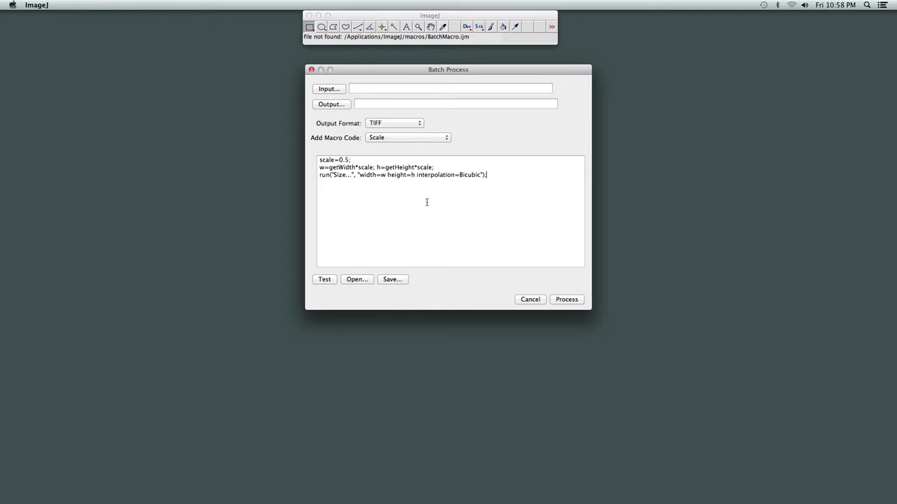
# - Set the batch input folder to Cells inside Session3Files
pyautogui.click(334, 89)
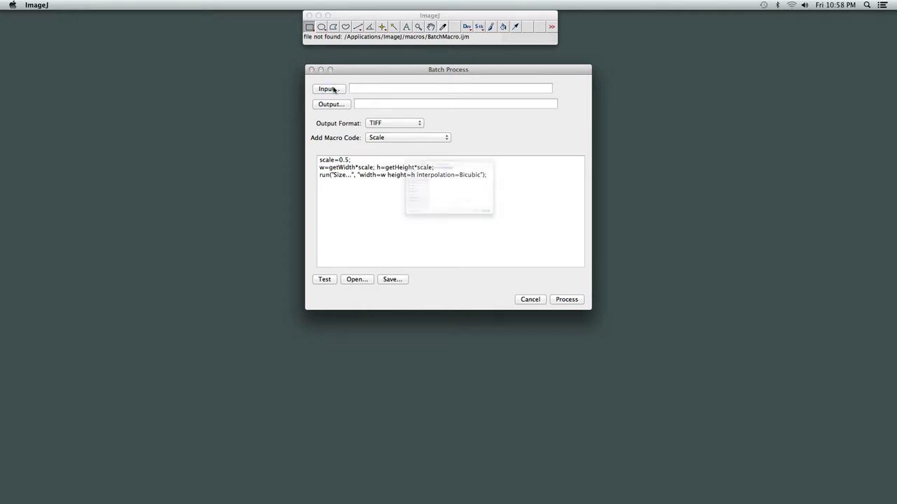
pyautogui.click(415, 150)
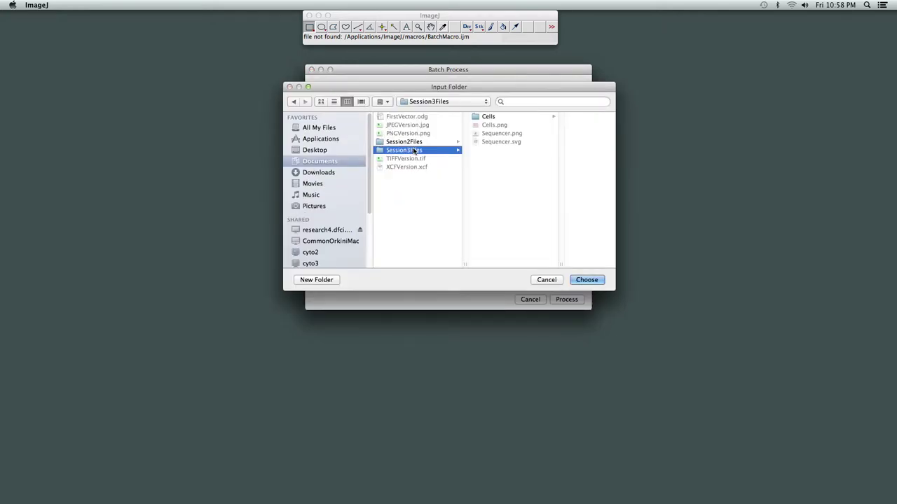
pyautogui.click(488, 117)
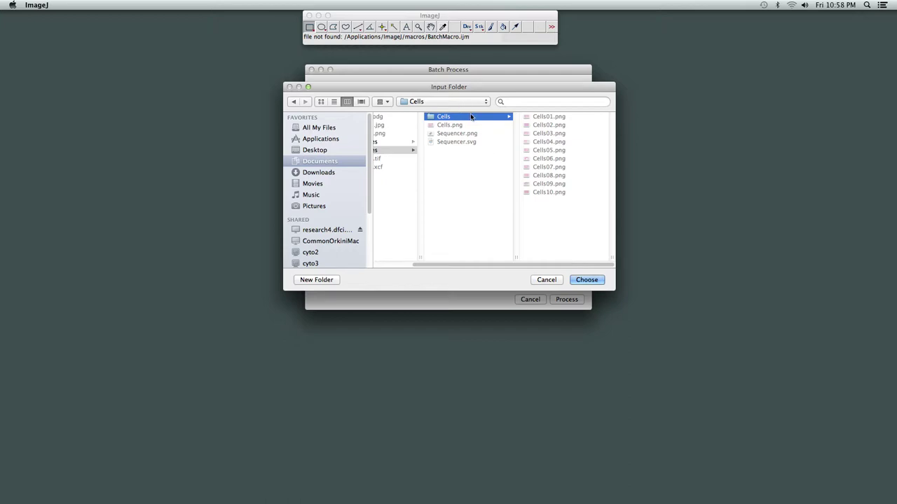
pyautogui.click(587, 281)
# - Create a folder named output inside Session3Files and set it as the batch output folder
pyautogui.click(341, 108)
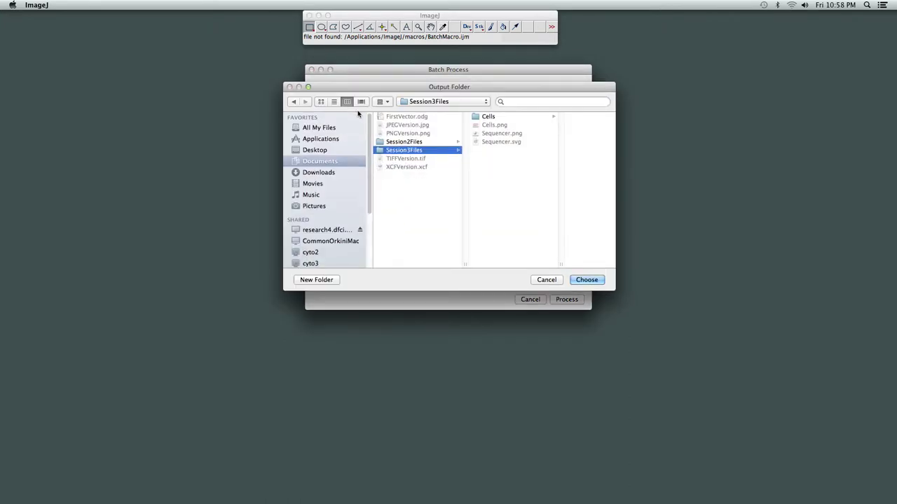
pyautogui.click(323, 282)
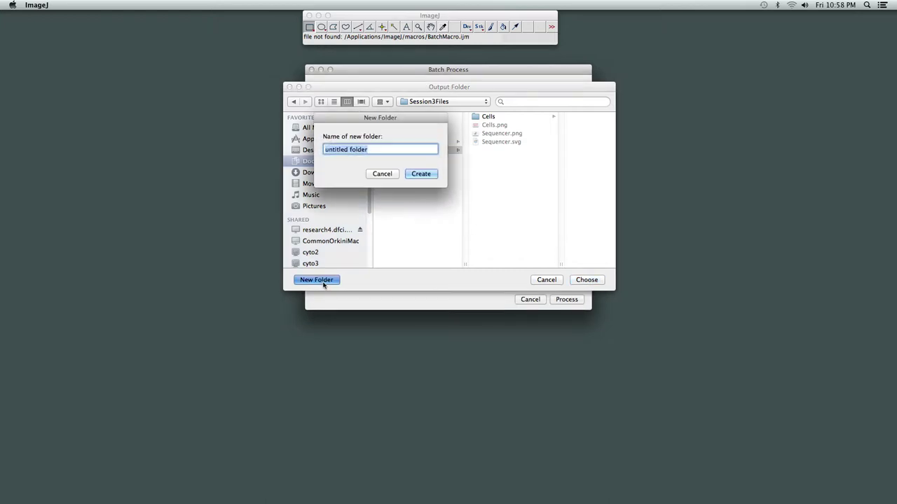
pyautogui.write('output')
pyautogui.click(423, 175)
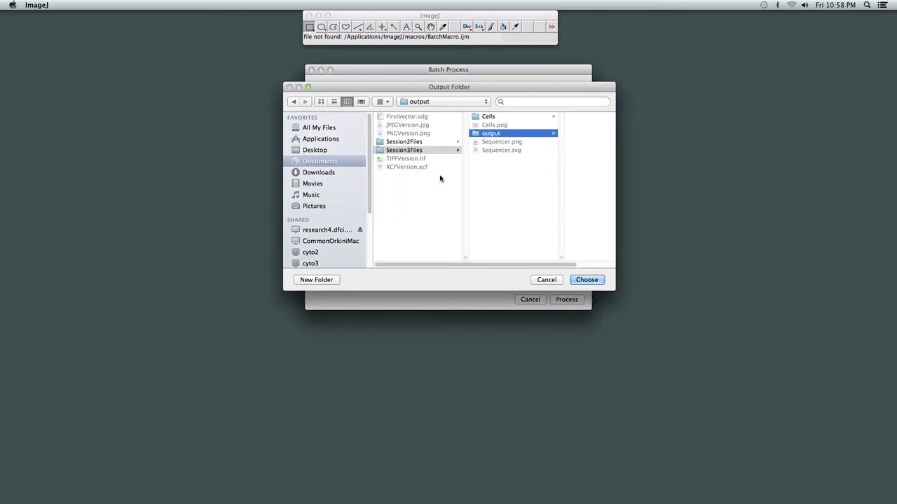
pyautogui.click(586, 279)
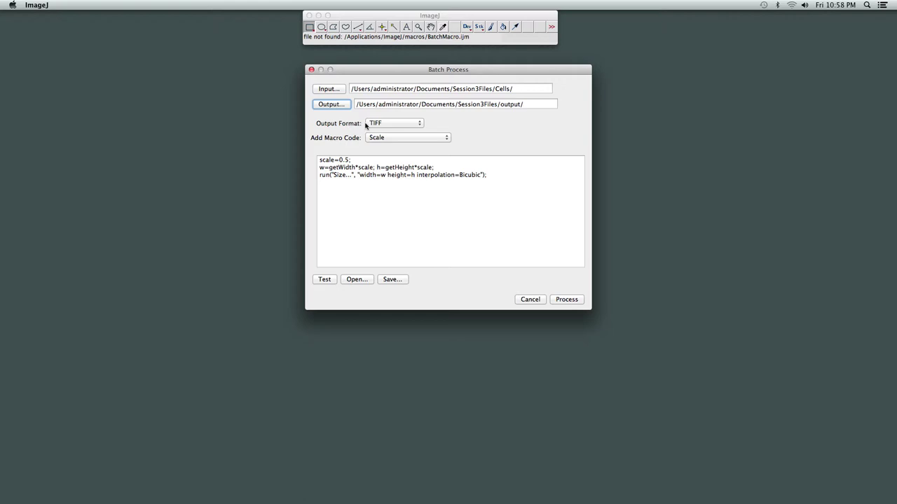
# - Set the output format to PNG and run the batch process
pyautogui.click(389, 125)
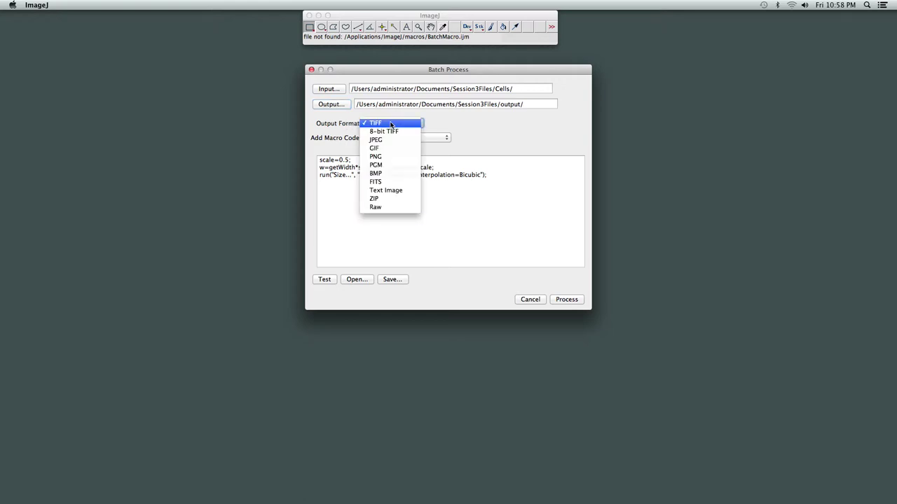
pyautogui.click(397, 161)
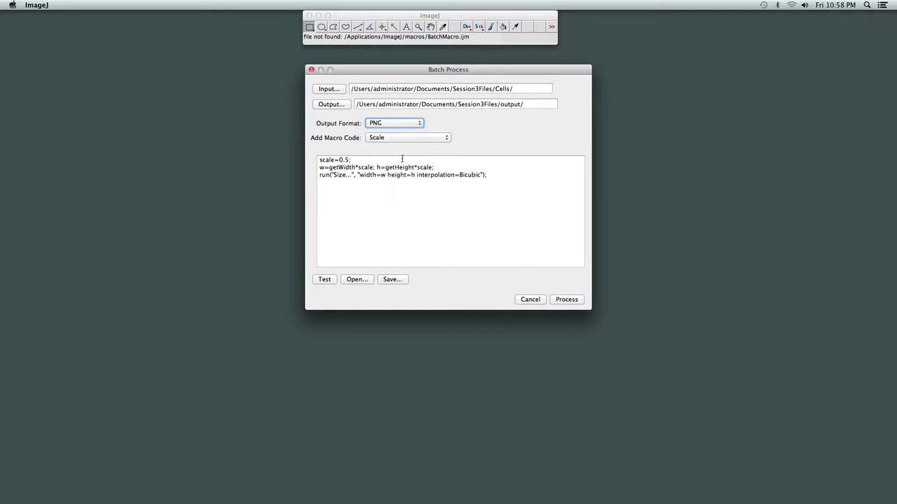
pyautogui.click(567, 300)
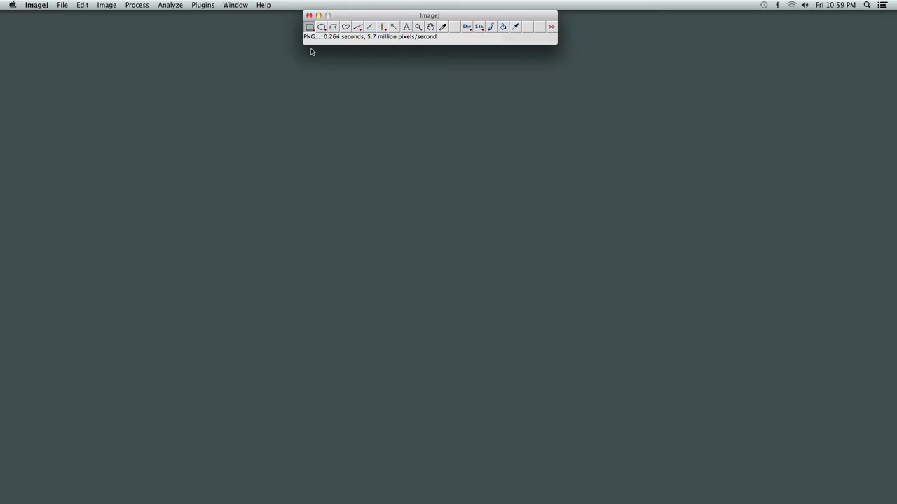
# - Open the batch-scaled Cells01.png from the output folder and move its window clear of the toolbar
pyautogui.click(63, 5)
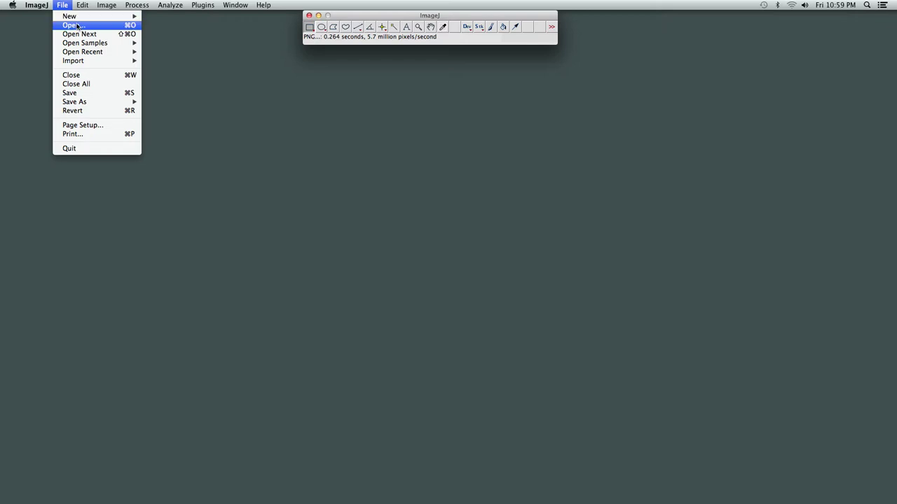
pyautogui.click(76, 25)
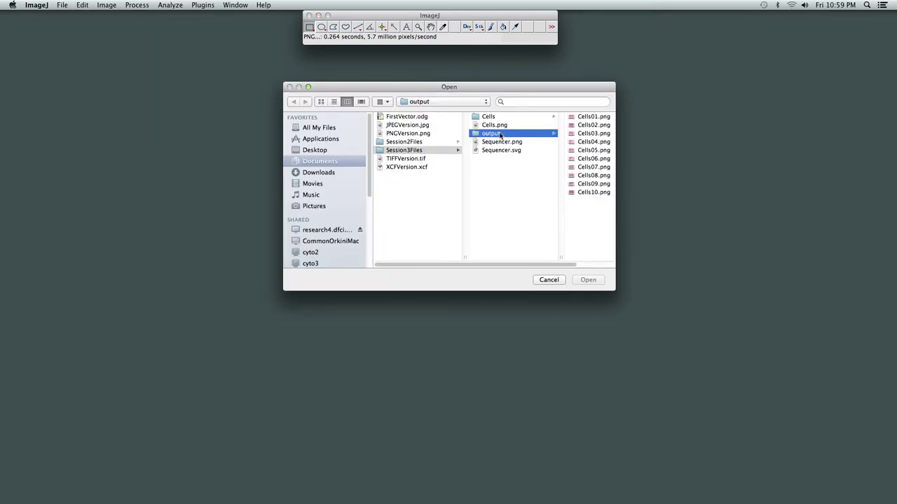
pyautogui.click(557, 118)
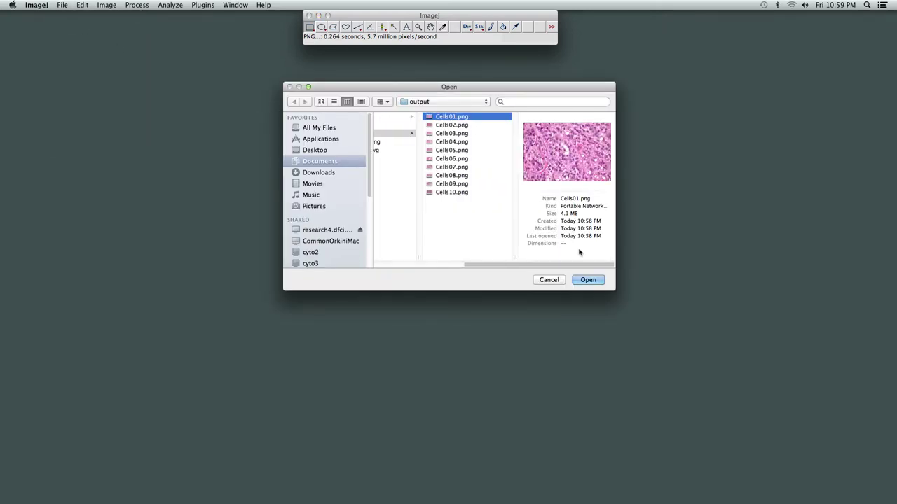
pyautogui.click(587, 279)
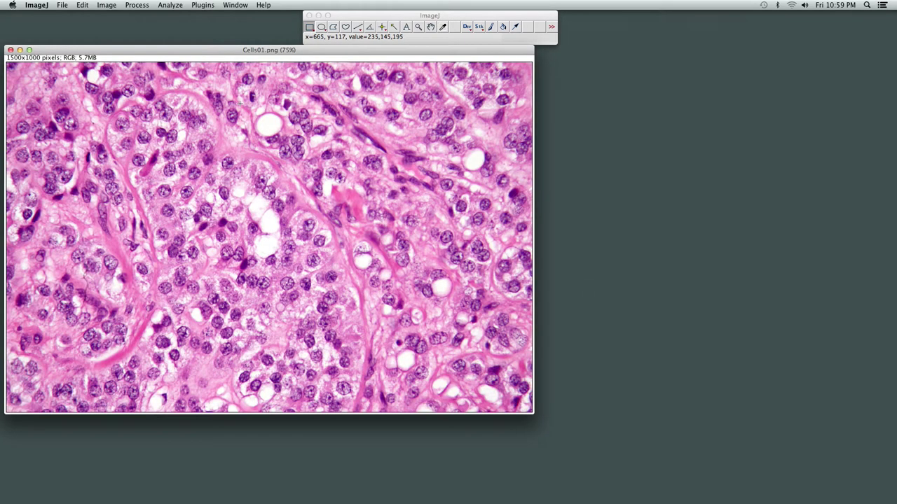
pyautogui.moveTo(192, 50); pyautogui.dragTo(239, 72)
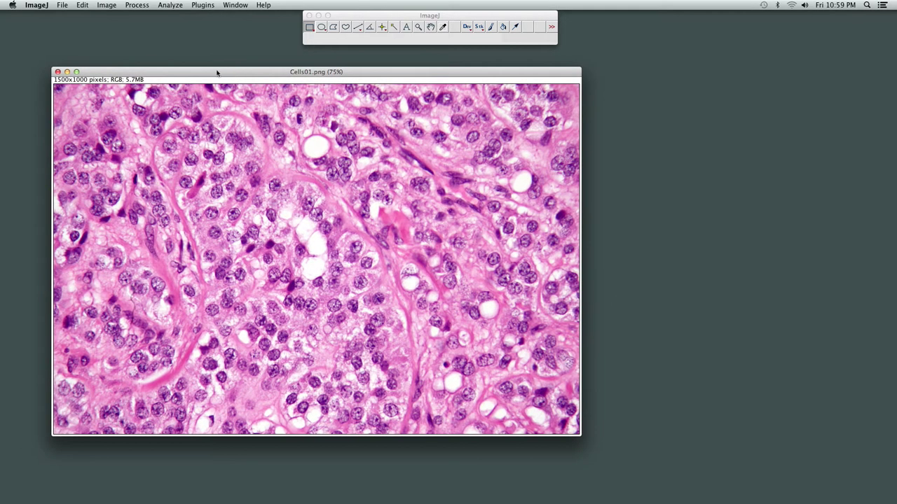
# - Open the original Cells01.png from the Cells folder beside the scaled copy, compare their pixel dimensions, and close both images
pyautogui.click(65, 5)
pyautogui.click(73, 28)
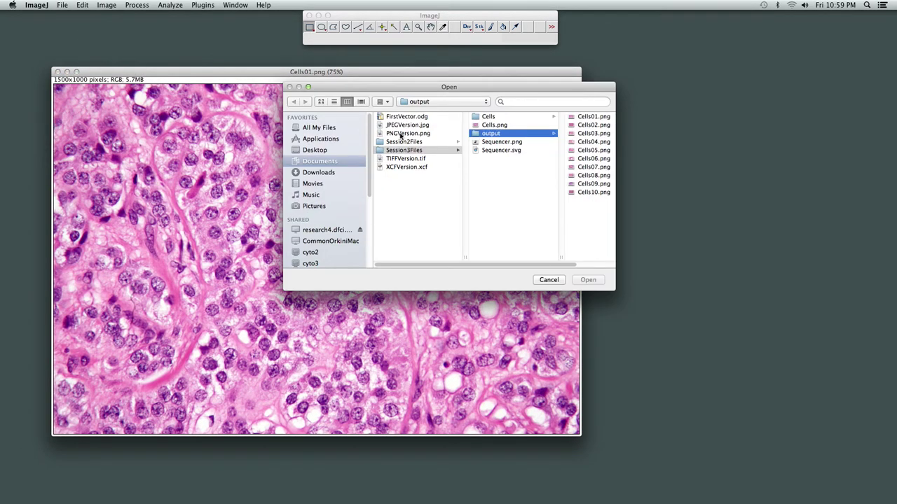
pyautogui.click(487, 117)
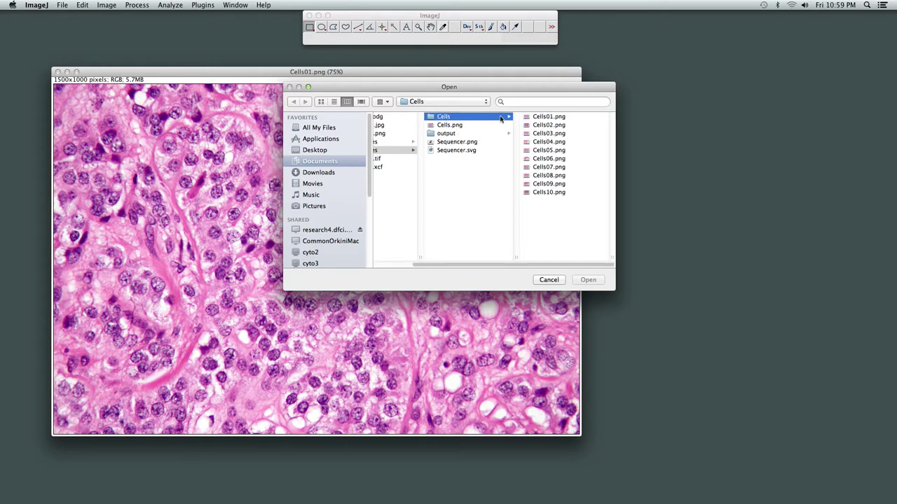
pyautogui.click(547, 118)
pyautogui.click(588, 279)
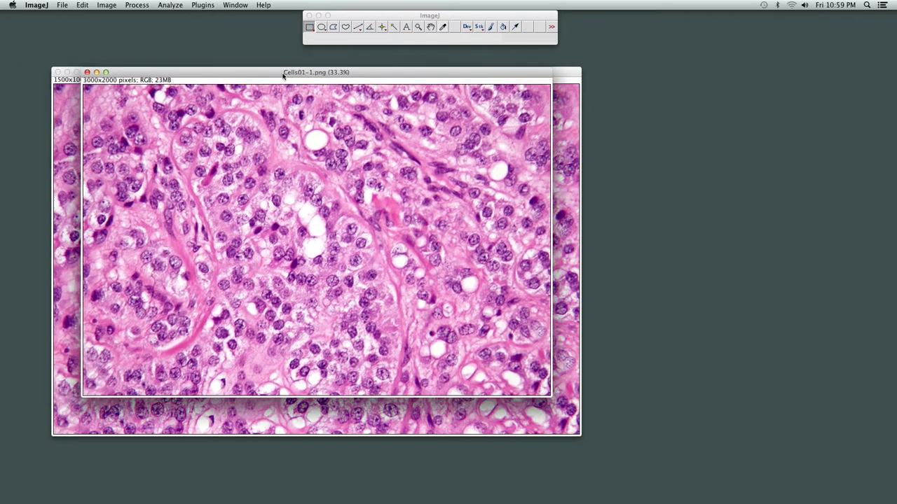
pyautogui.moveTo(283, 76); pyautogui.dragTo(488, 78)
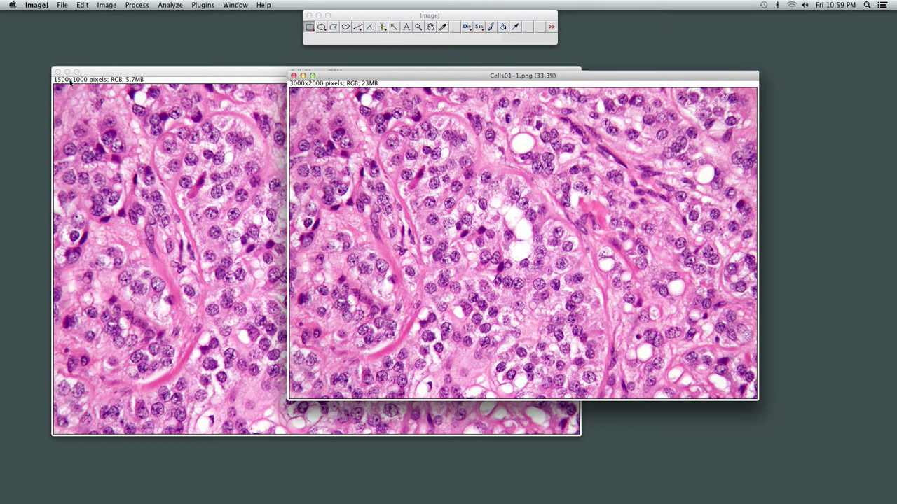
pyautogui.moveTo(344, 75); pyautogui.dragTo(377, 89)
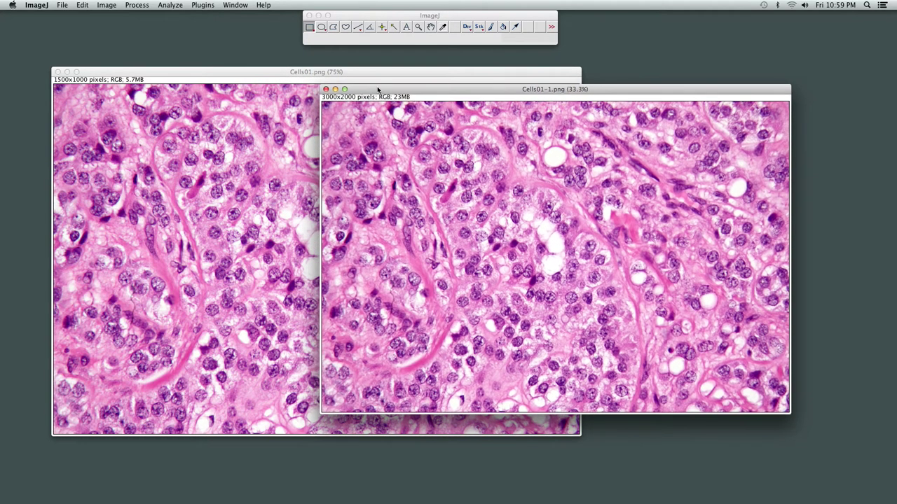
pyautogui.click(325, 89)
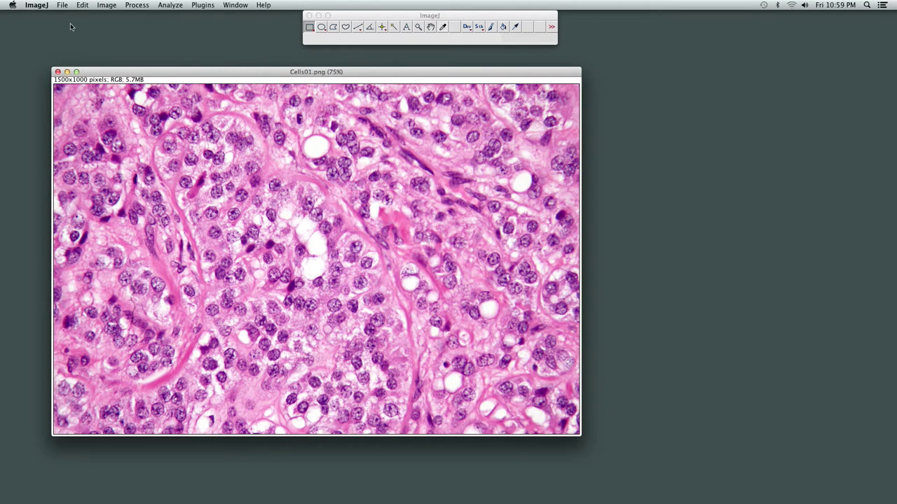
pyautogui.click(58, 71)
# - Reopen the scaled Cells01.png from the output folder, check its pixel dimensions and file size, and close it
pyautogui.click(62, 5)
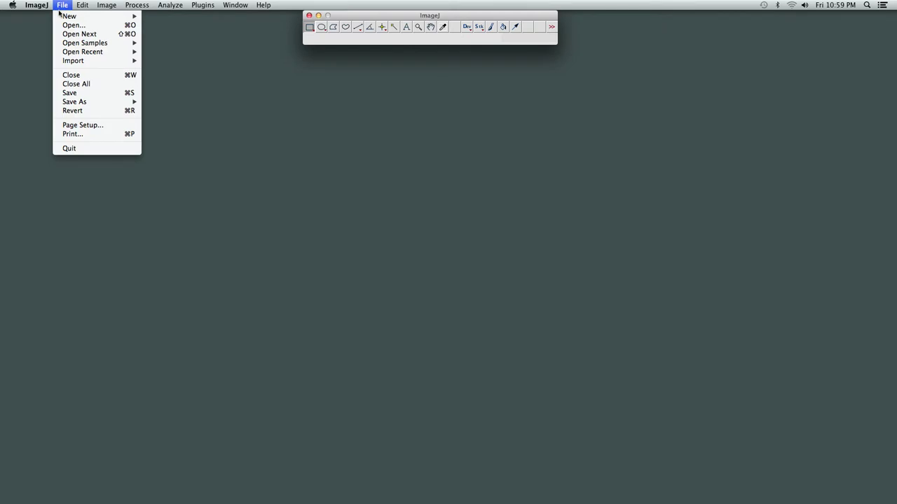
pyautogui.click(70, 24)
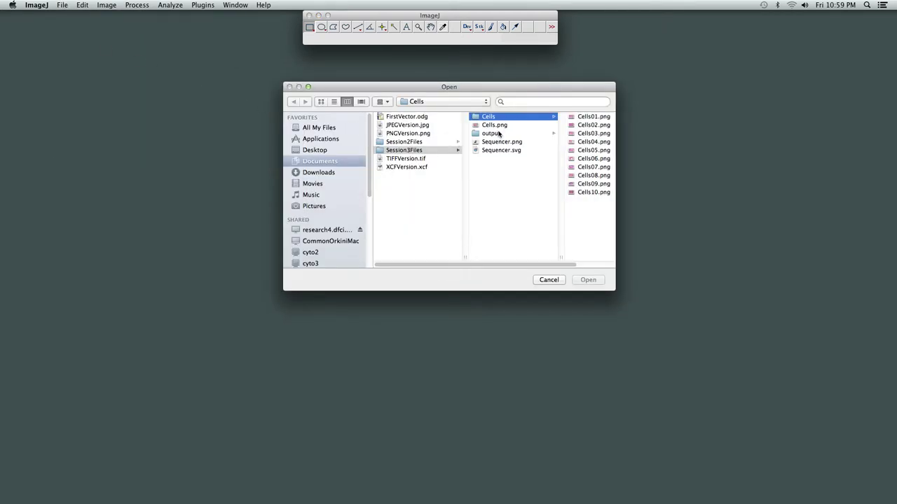
pyautogui.click(499, 133)
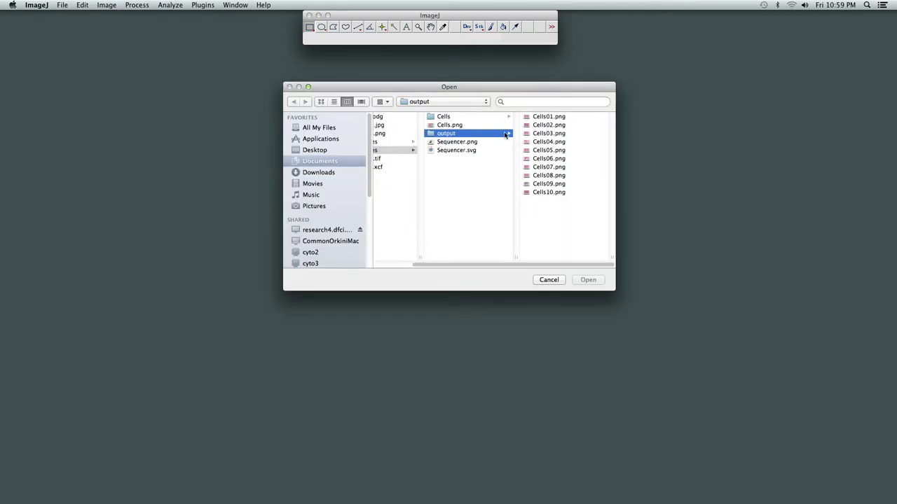
pyautogui.click(545, 119)
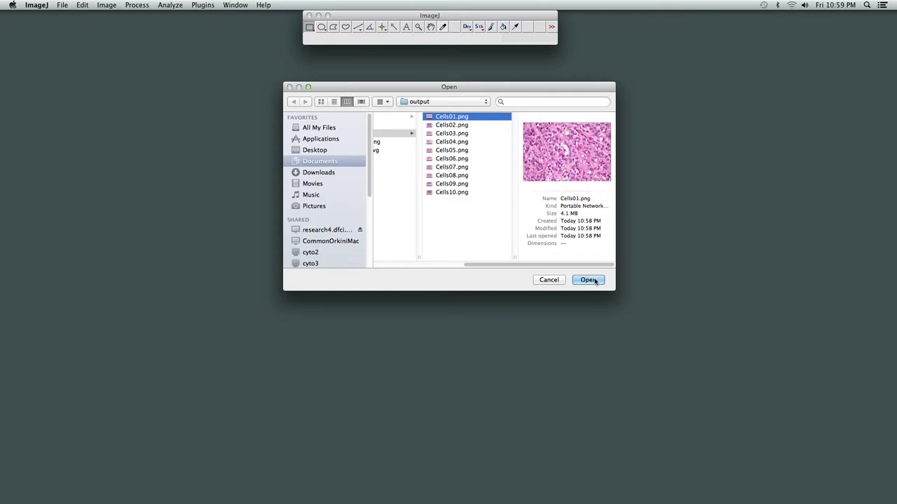
pyautogui.click(589, 280)
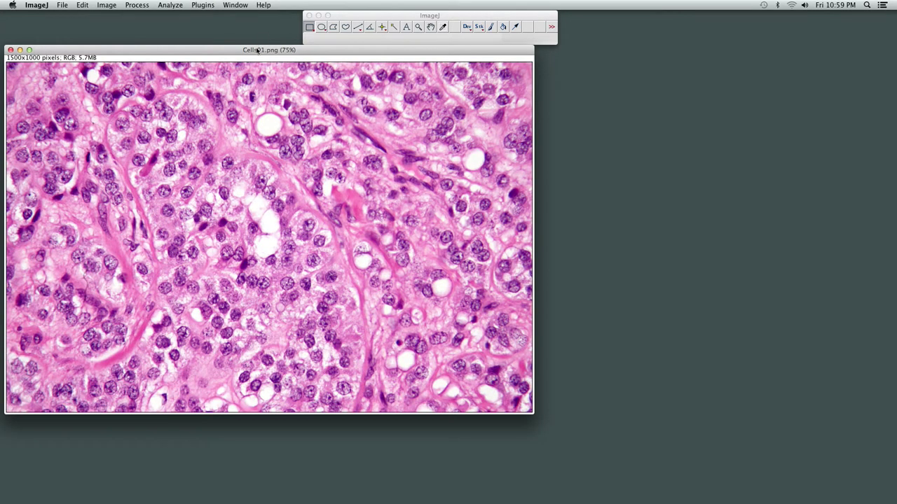
pyautogui.moveTo(231, 50); pyautogui.dragTo(315, 75)
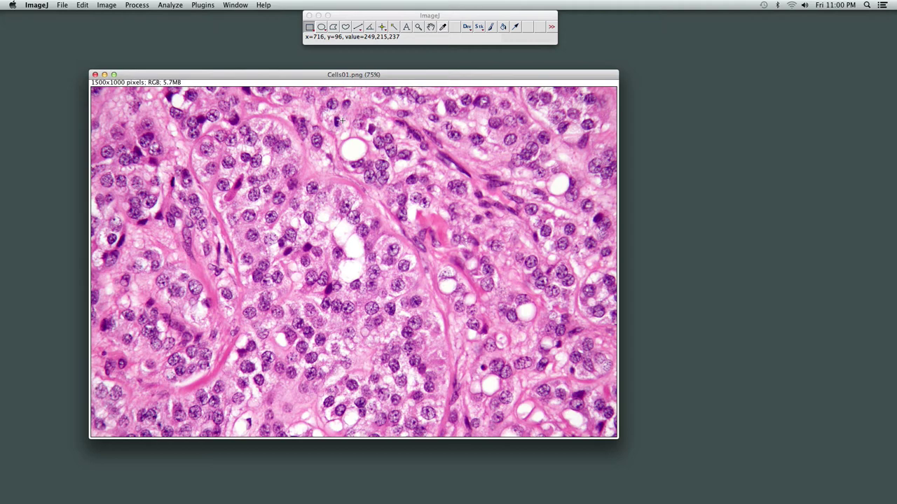
pyautogui.click(94, 74)
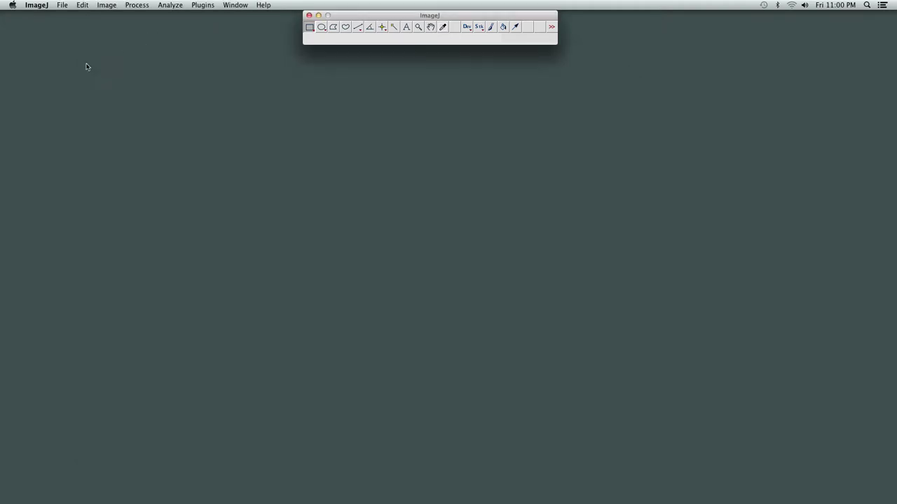
# - Hide ImageJ to switch to the Session3 presentation in Keynote and start its slideshow
pyautogui.click(36, 5)
pyautogui.click(66, 91)
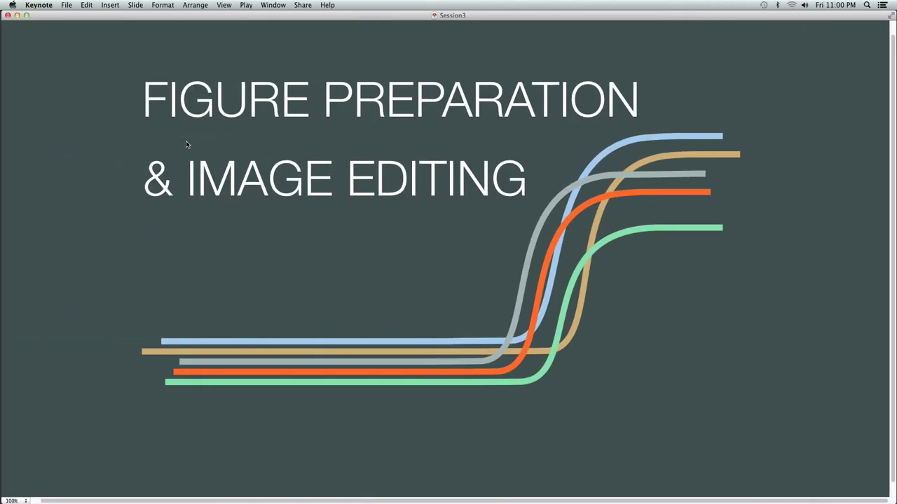
pyautogui.press('alt+super+p')
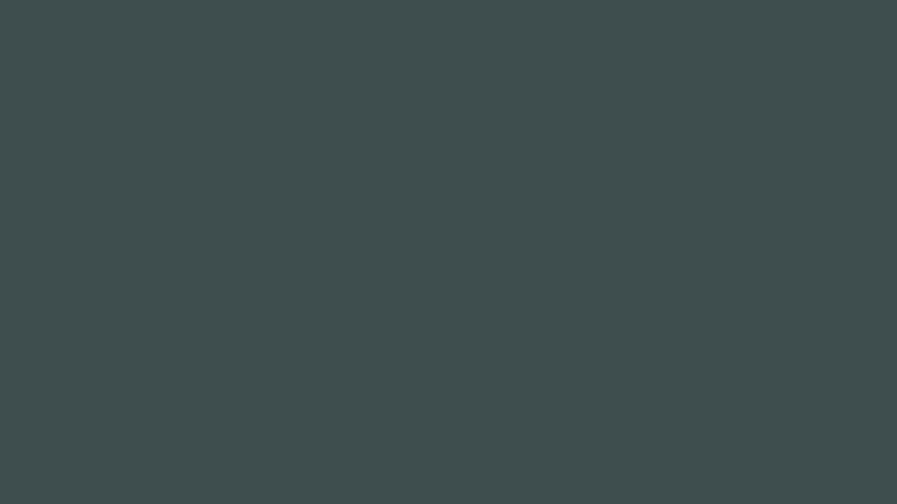